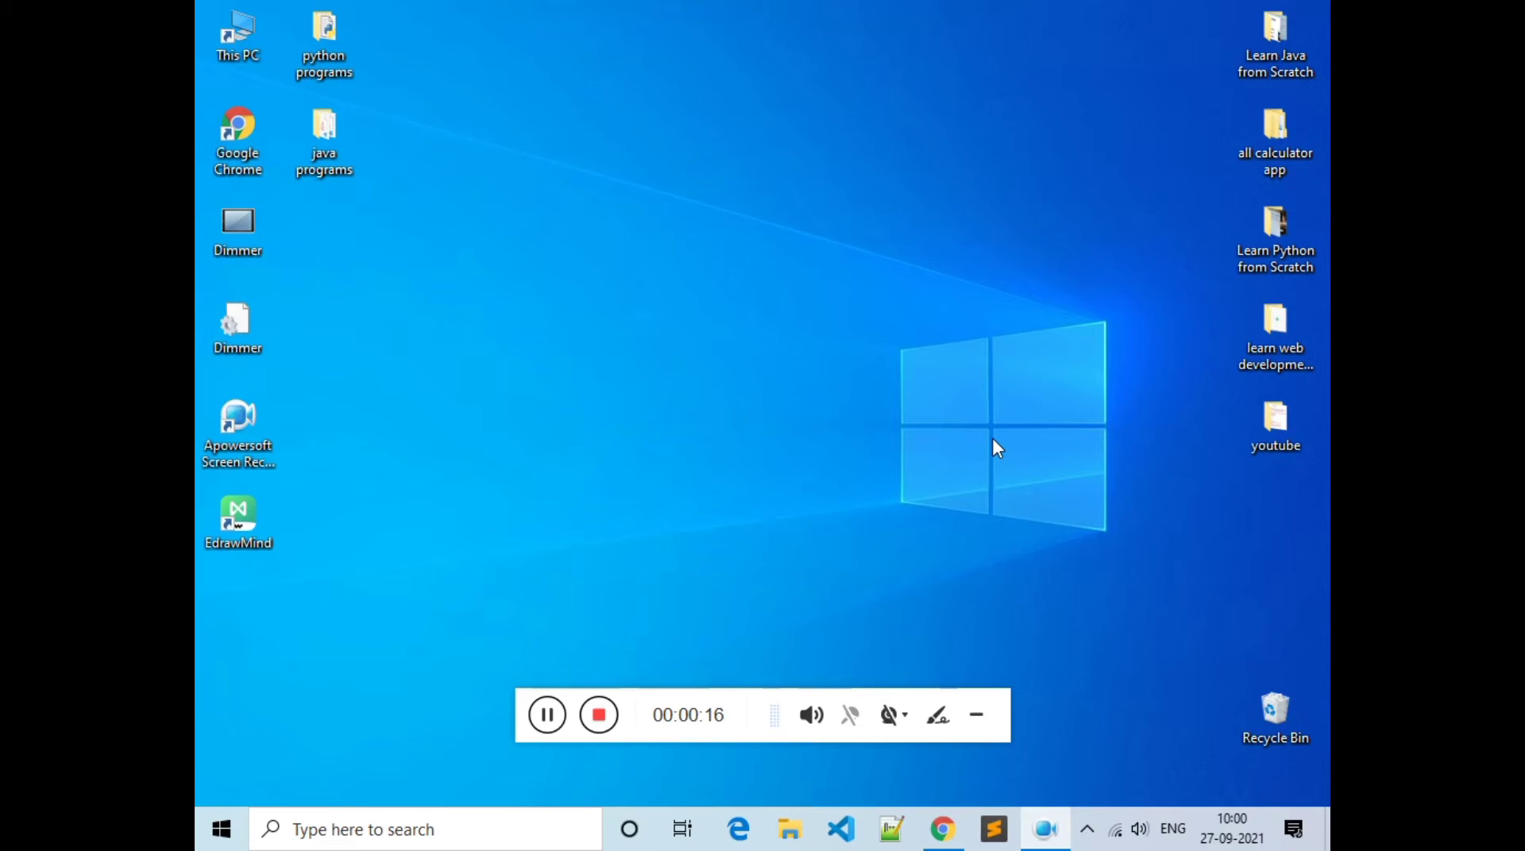
click(977, 713)
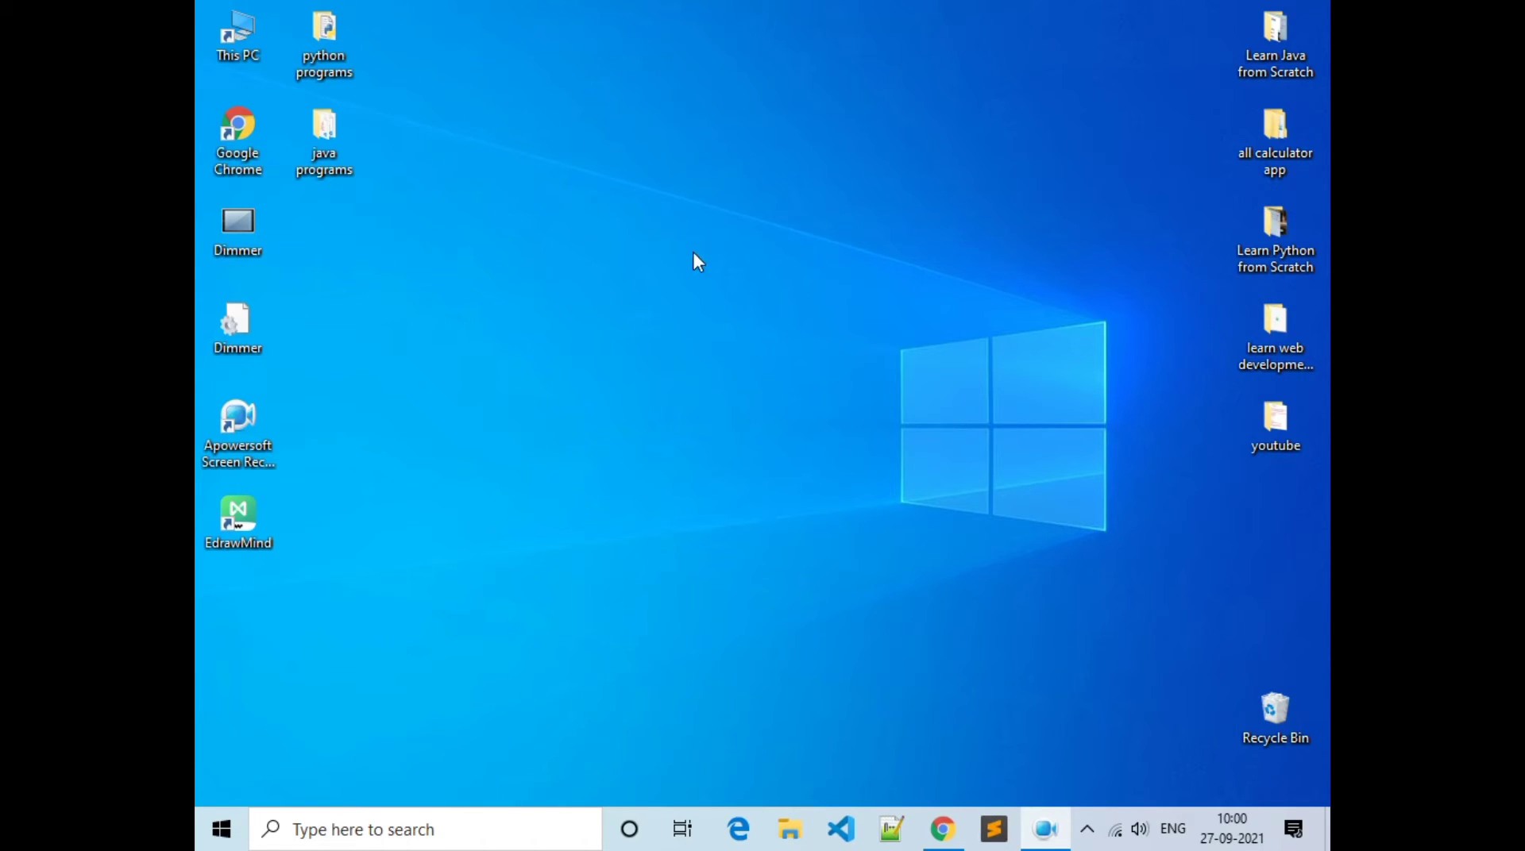
click(221, 829)
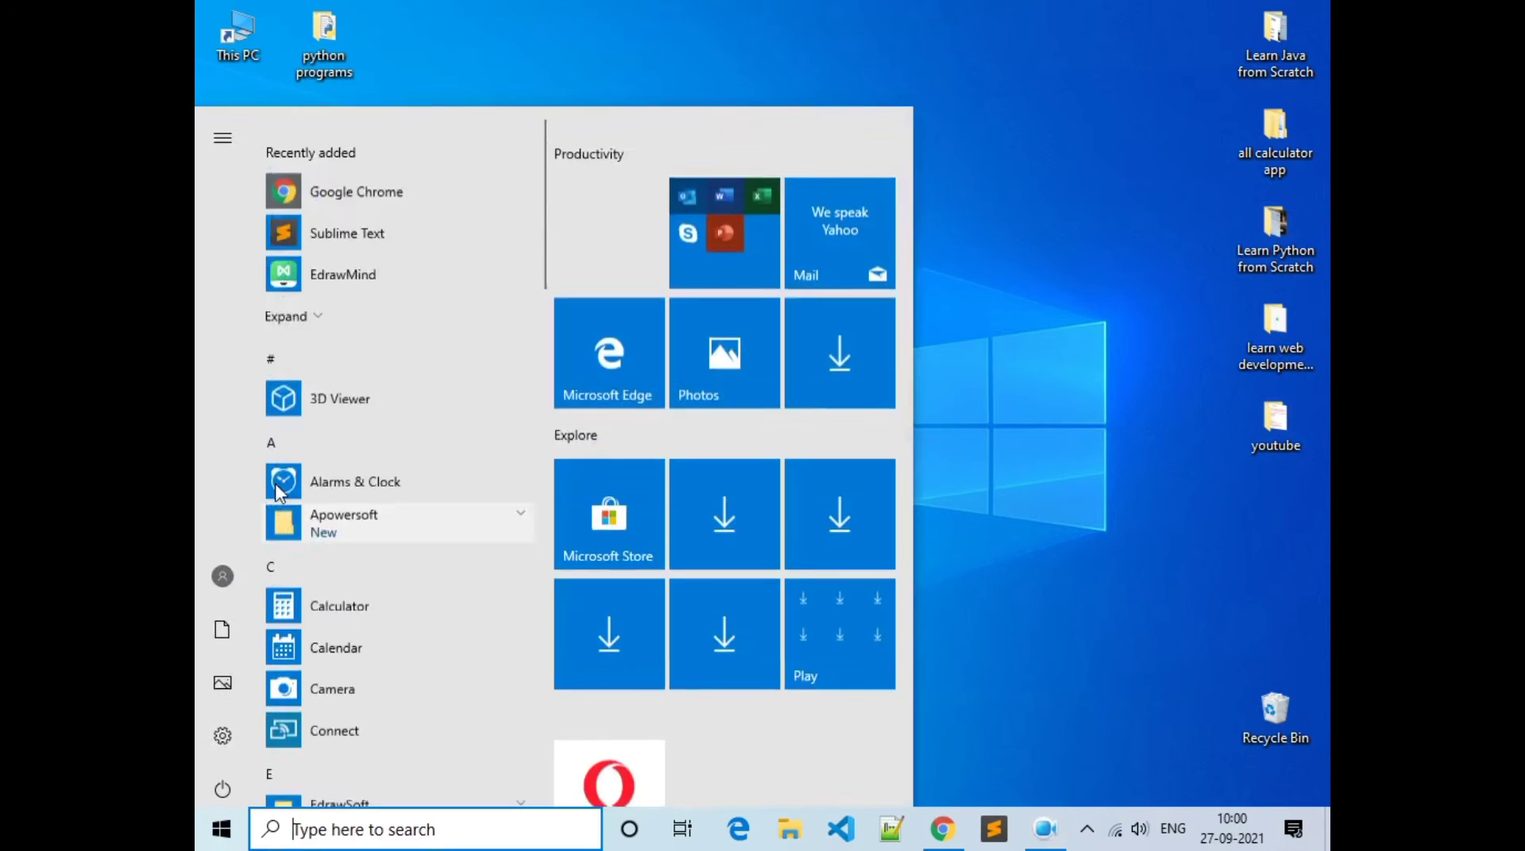
scroll(272, 400, down, 10)
scroll(272, 400, up, 10)
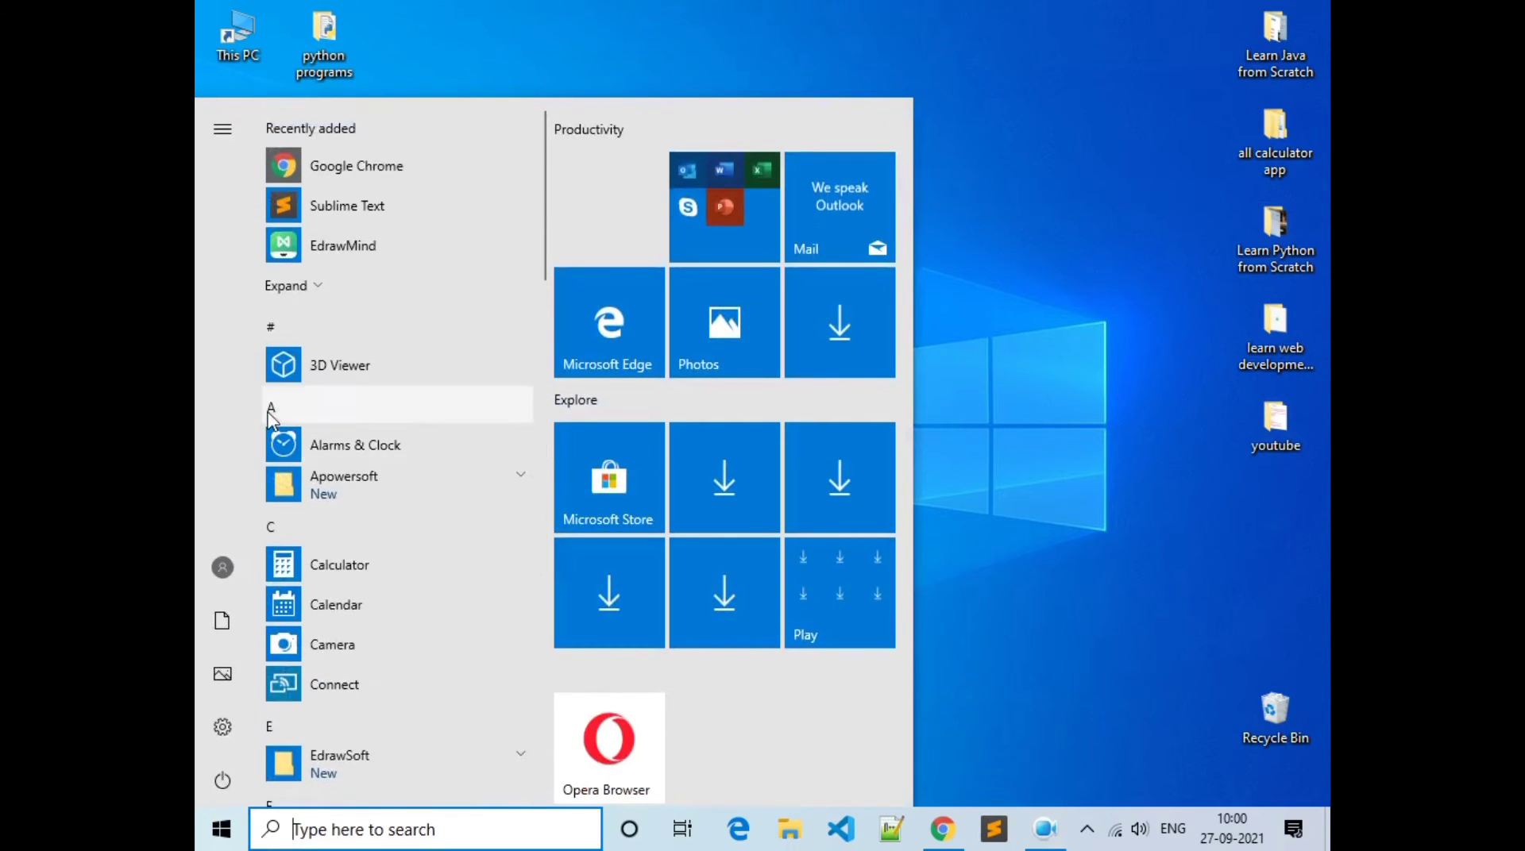
scroll(273, 399, down, 7)
scroll(303, 290, down, 5)
scroll(306, 352, up, 12)
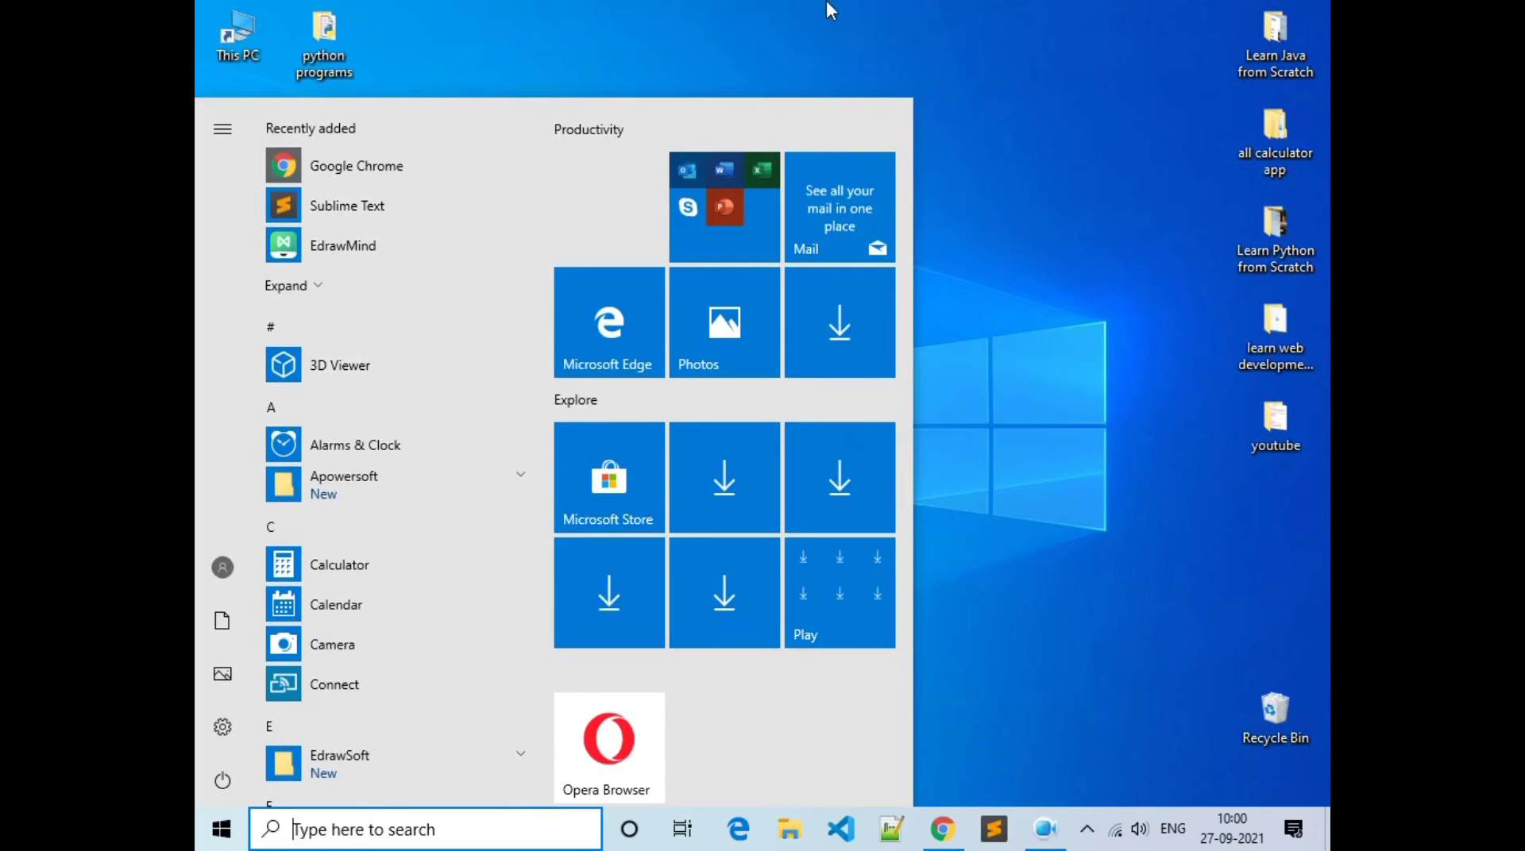
click(818, 72)
right_click(636, 49)
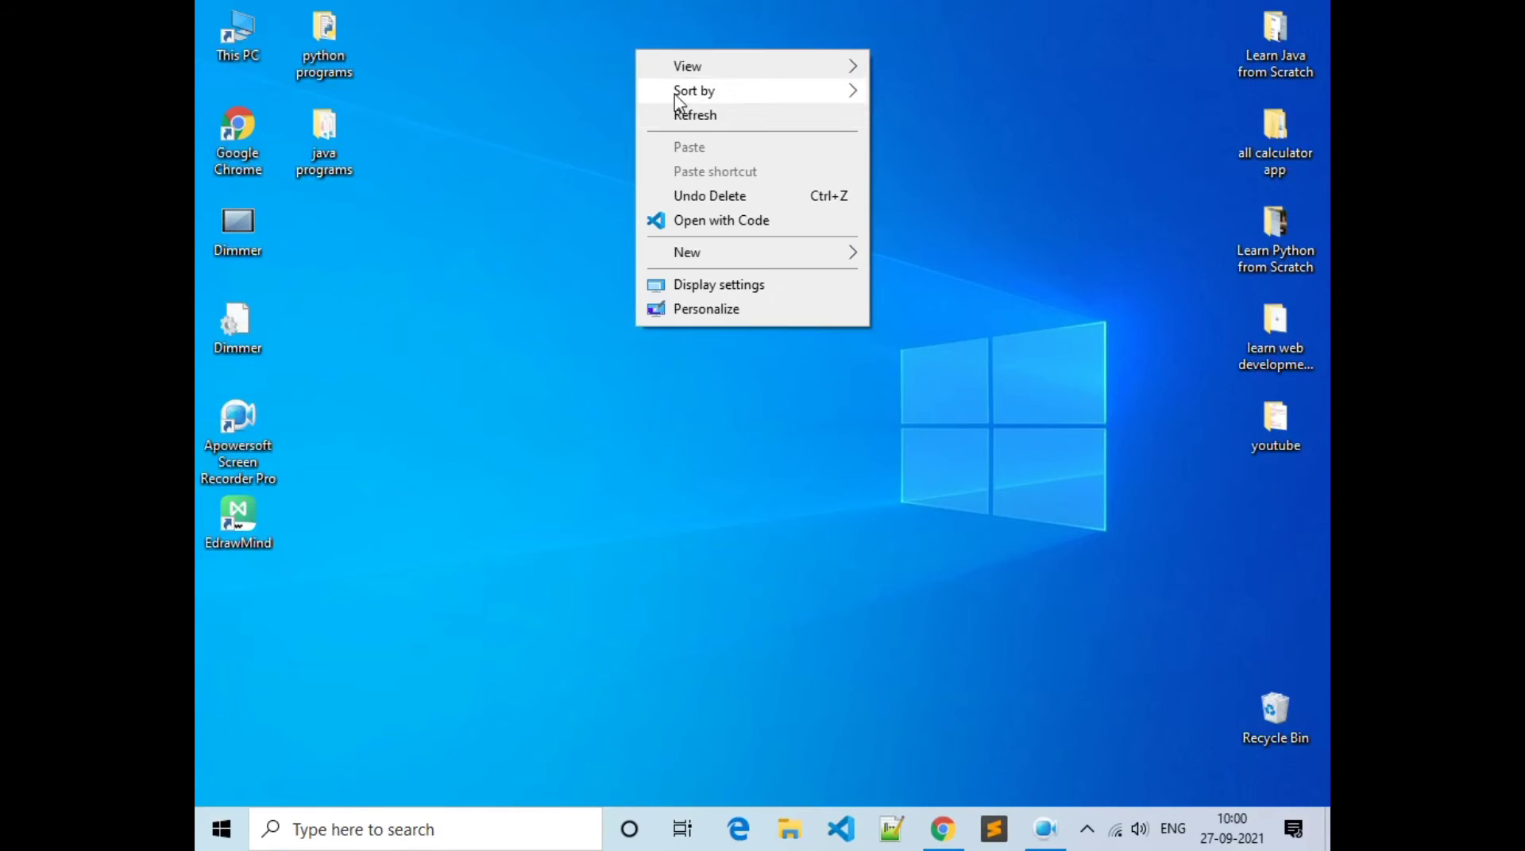
click(681, 112)
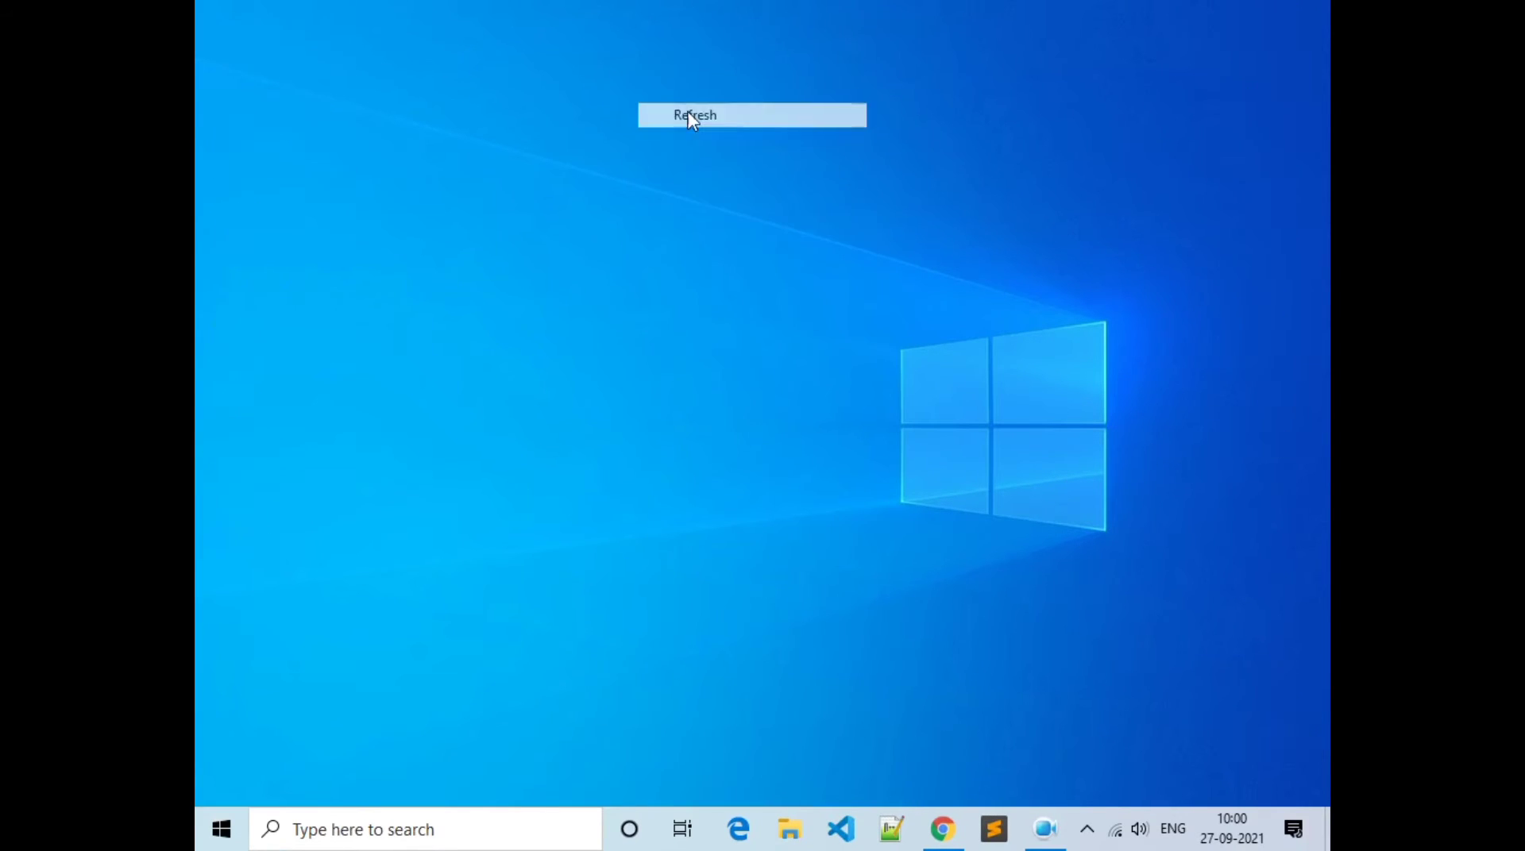
Switch to Google Chrome and search Google for "python"
click(943, 830)
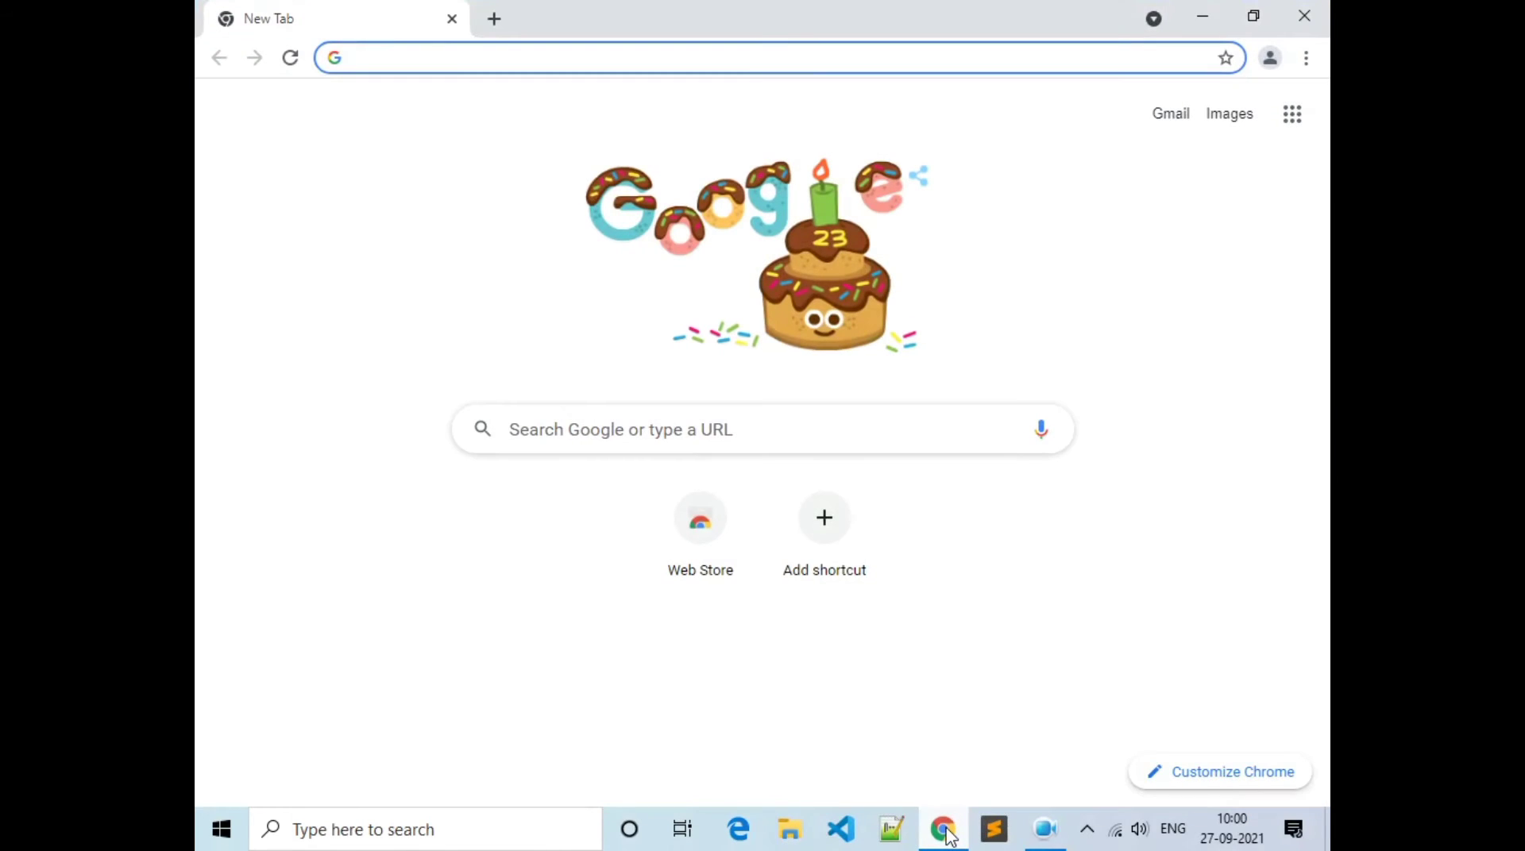
click(566, 418)
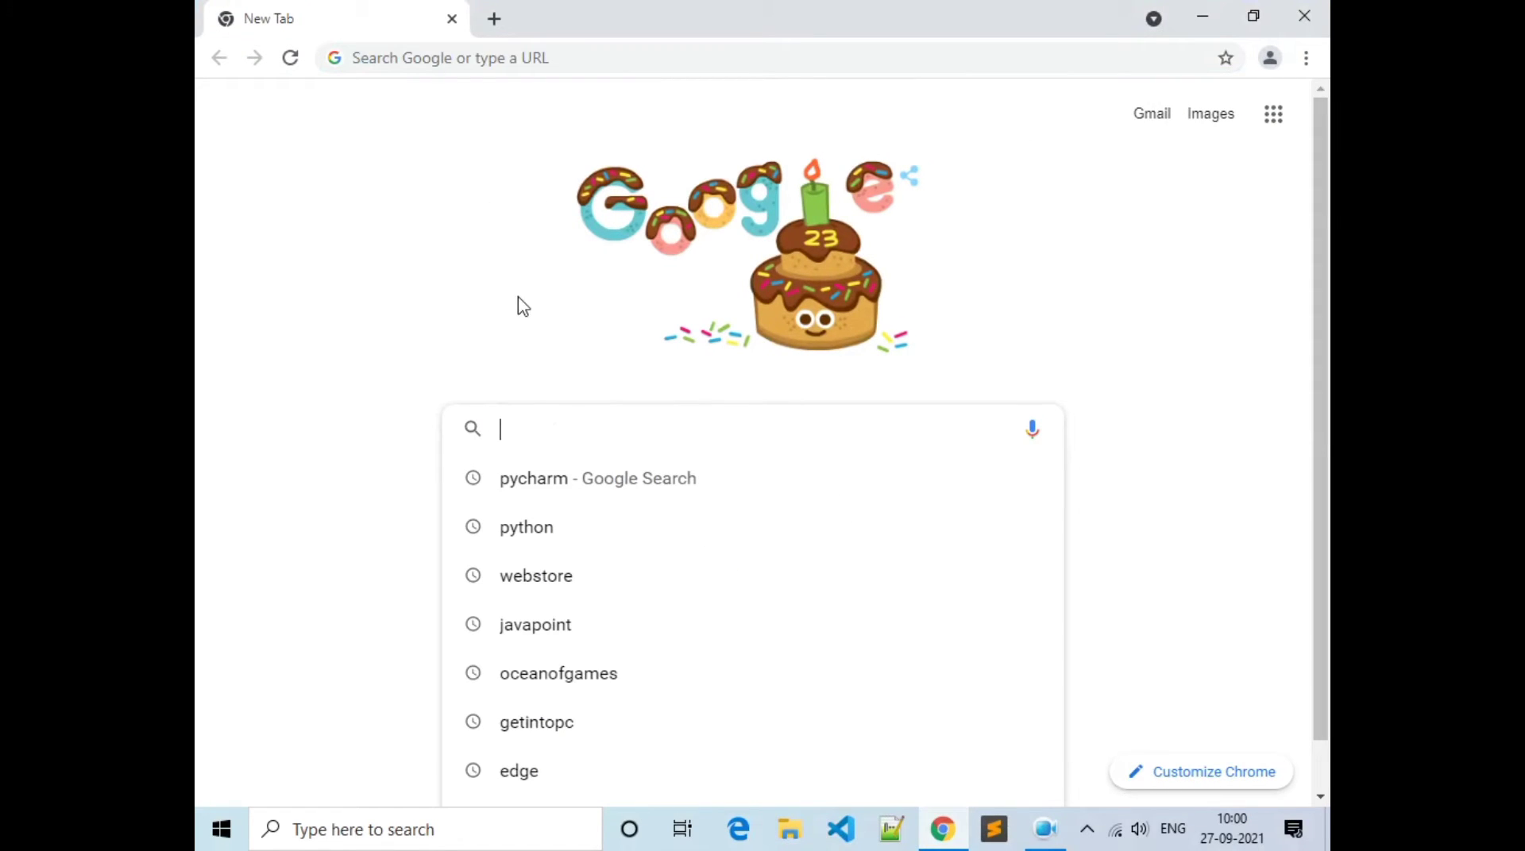
text(python)
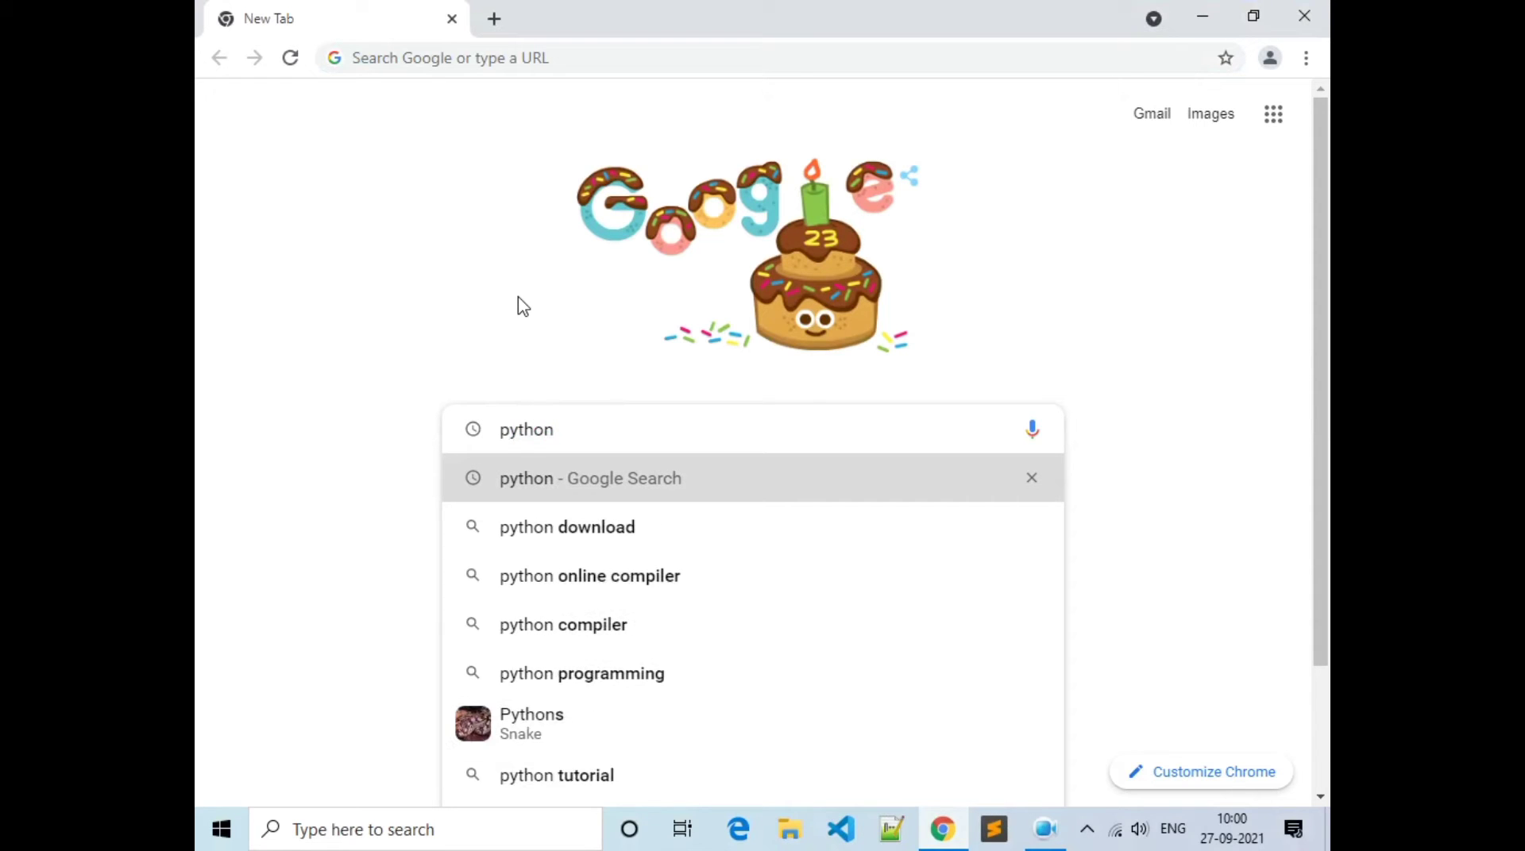
key(Return)
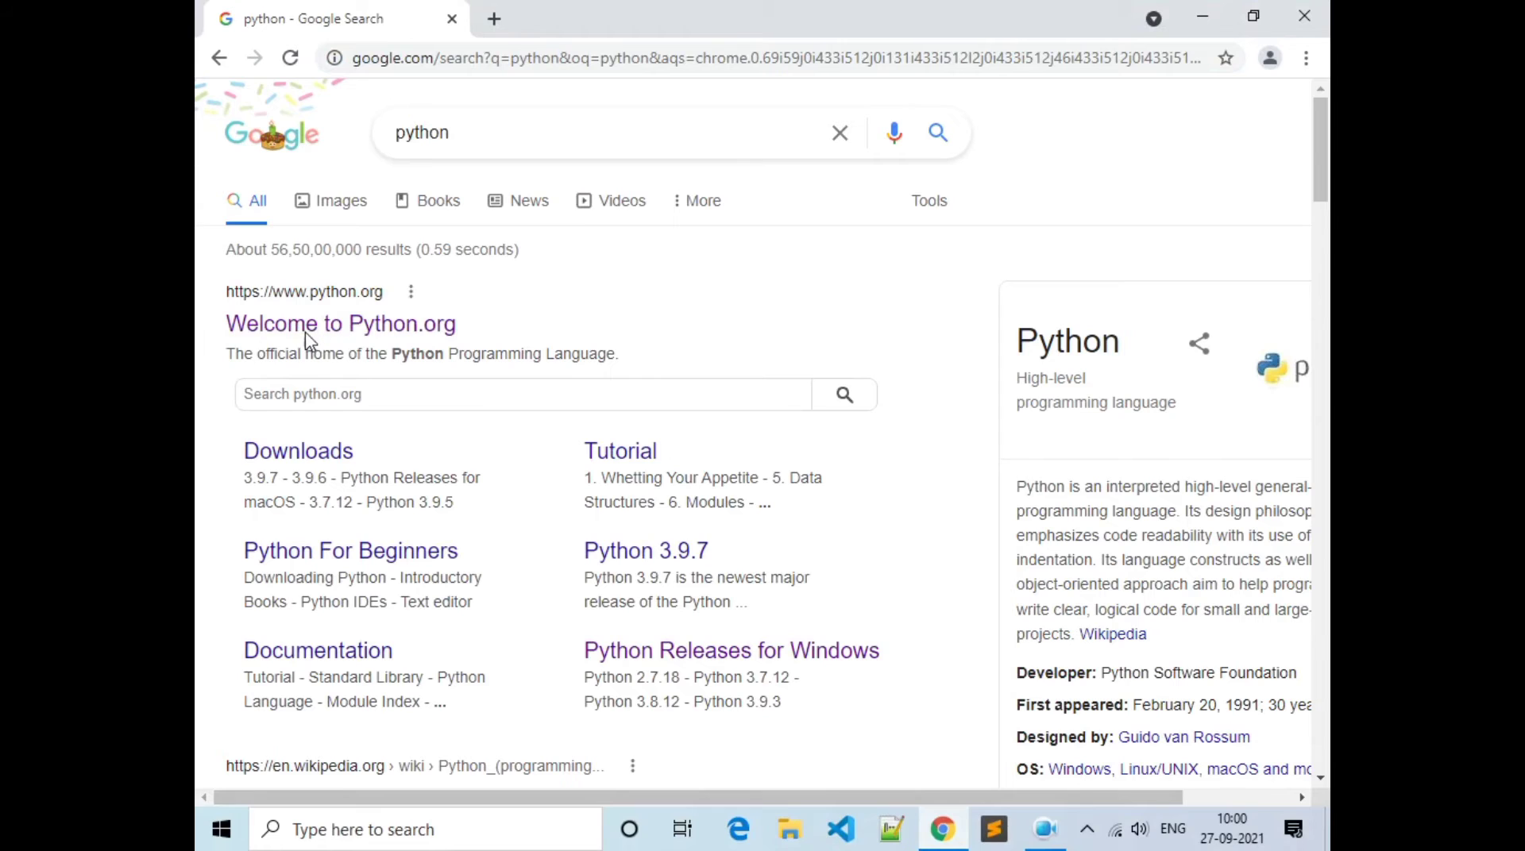
Open the Welcome to Python.org search result in a new tab and check its web address
right_click(392, 334)
click(444, 340)
click(528, 18)
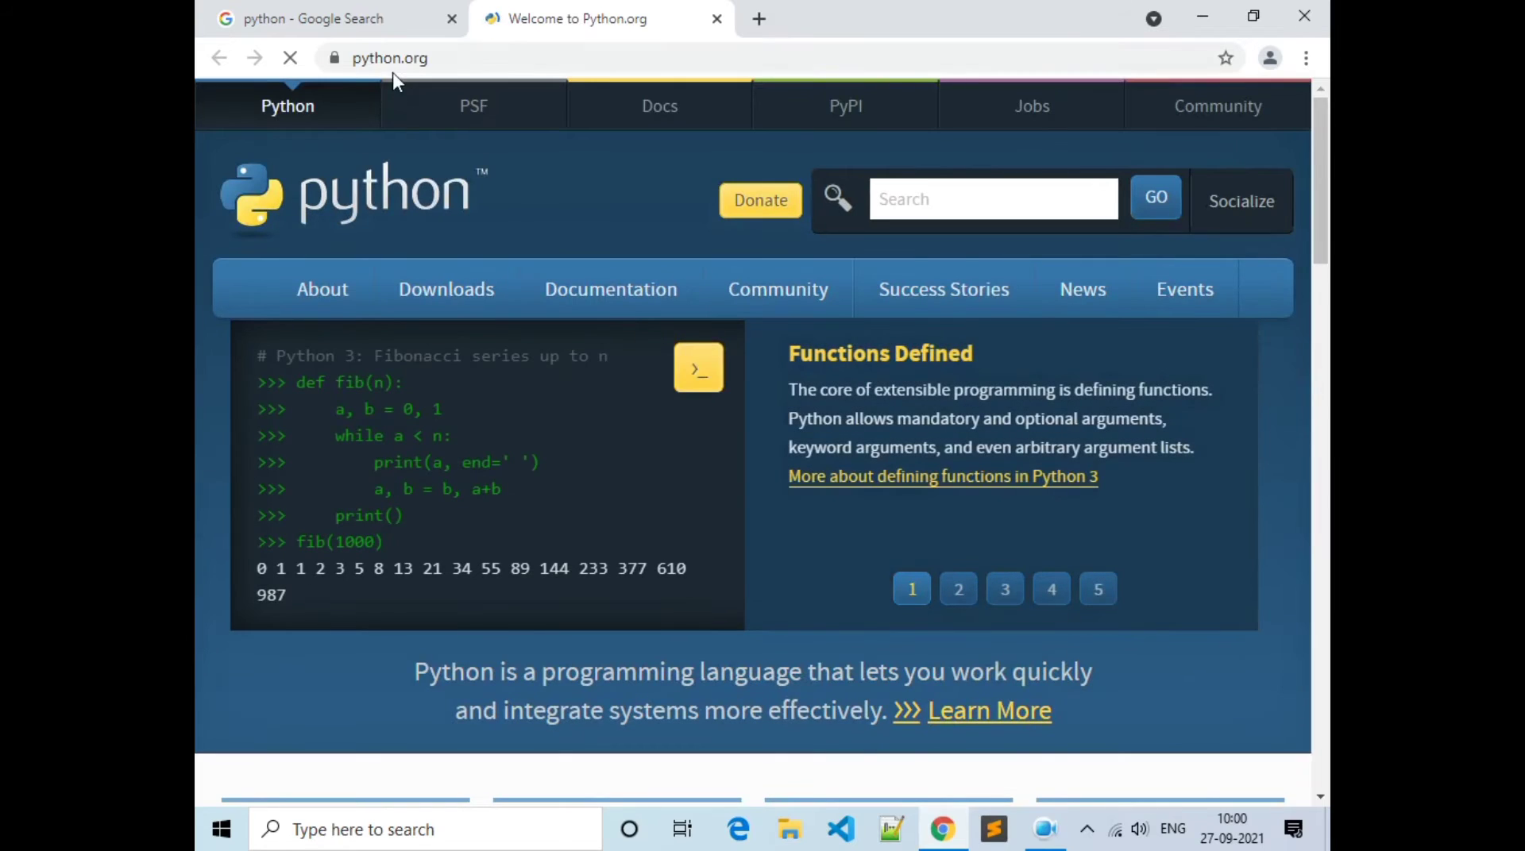
click(405, 58)
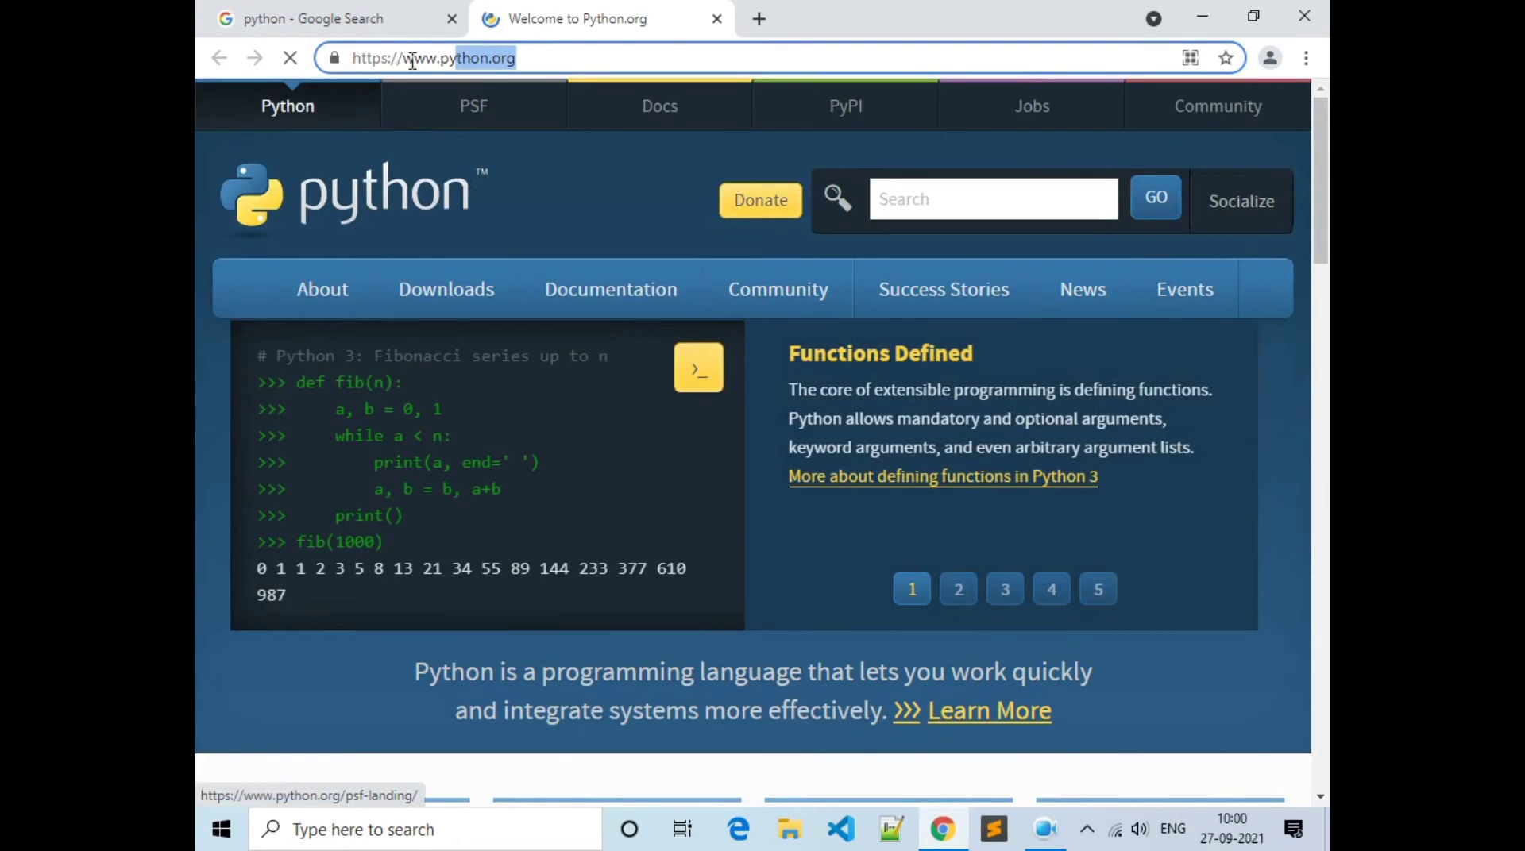
drag(412, 60, 457, 57)
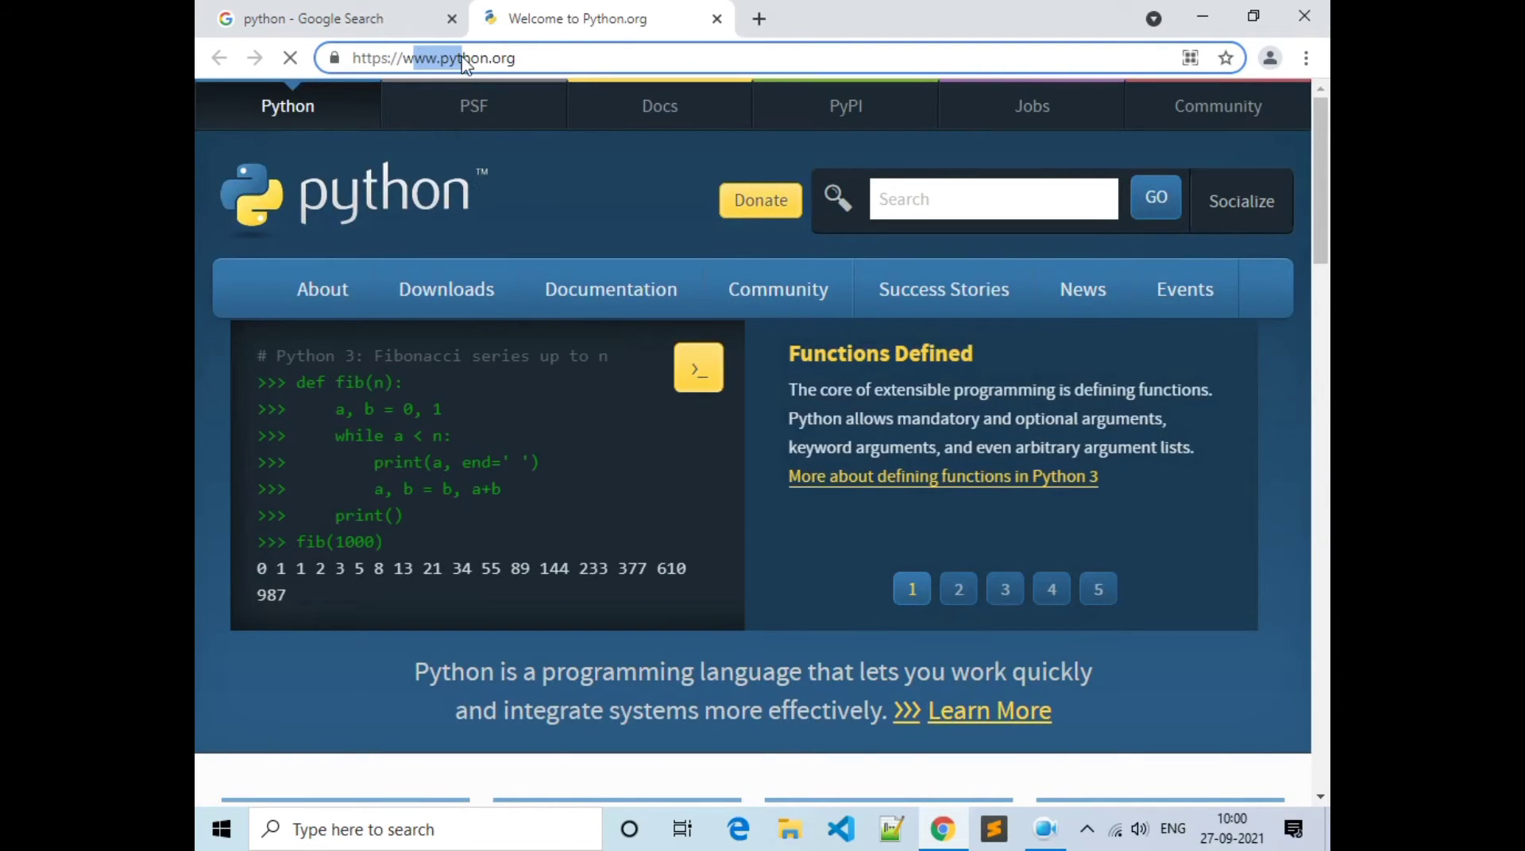
Open the Python releases page for Windows and look through the listed installers
mouse_move(479, 290)
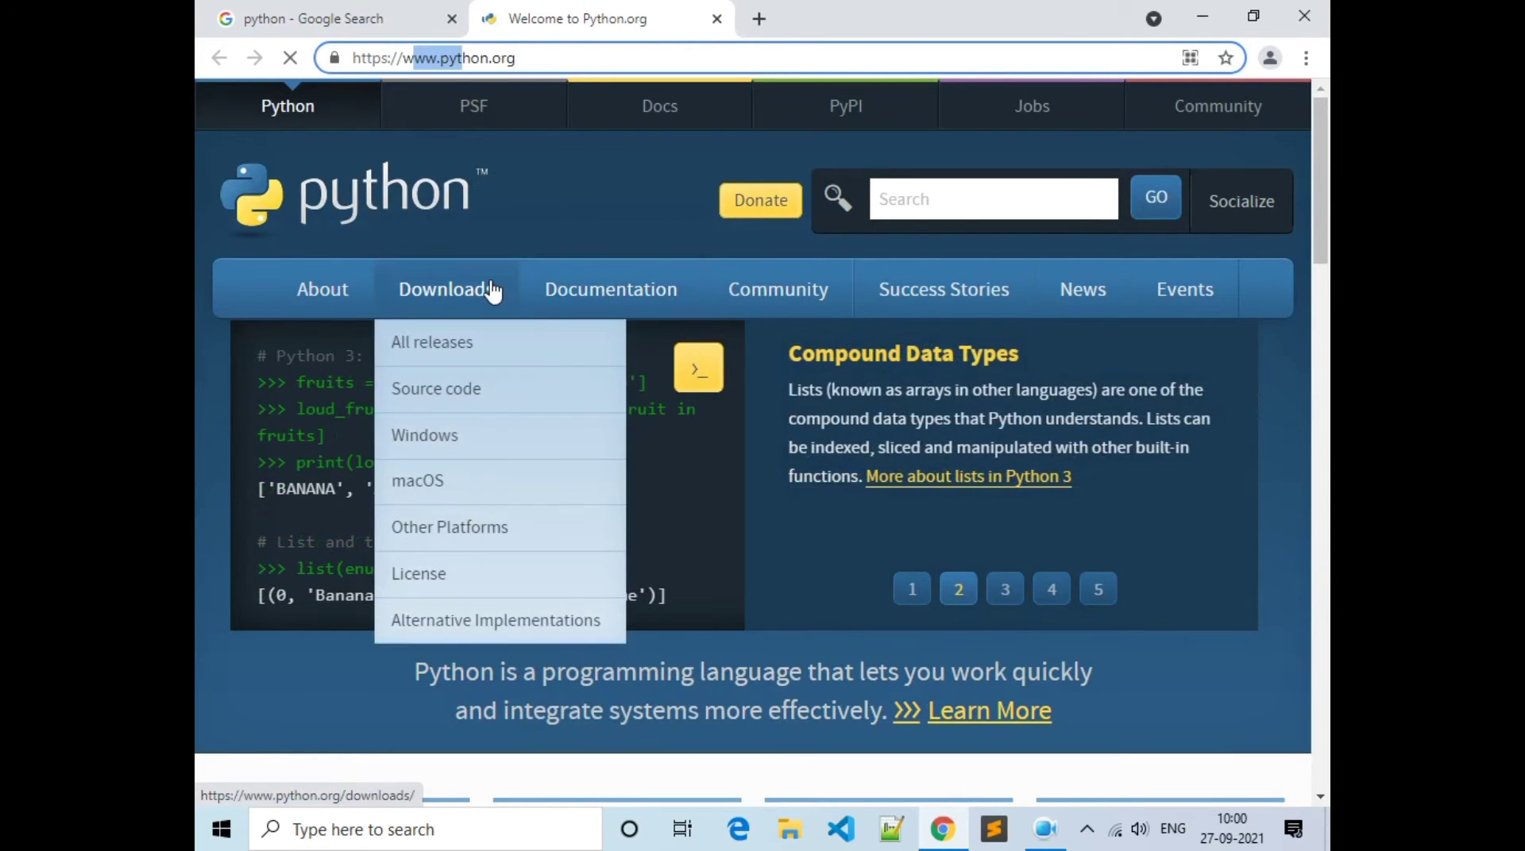
click(439, 443)
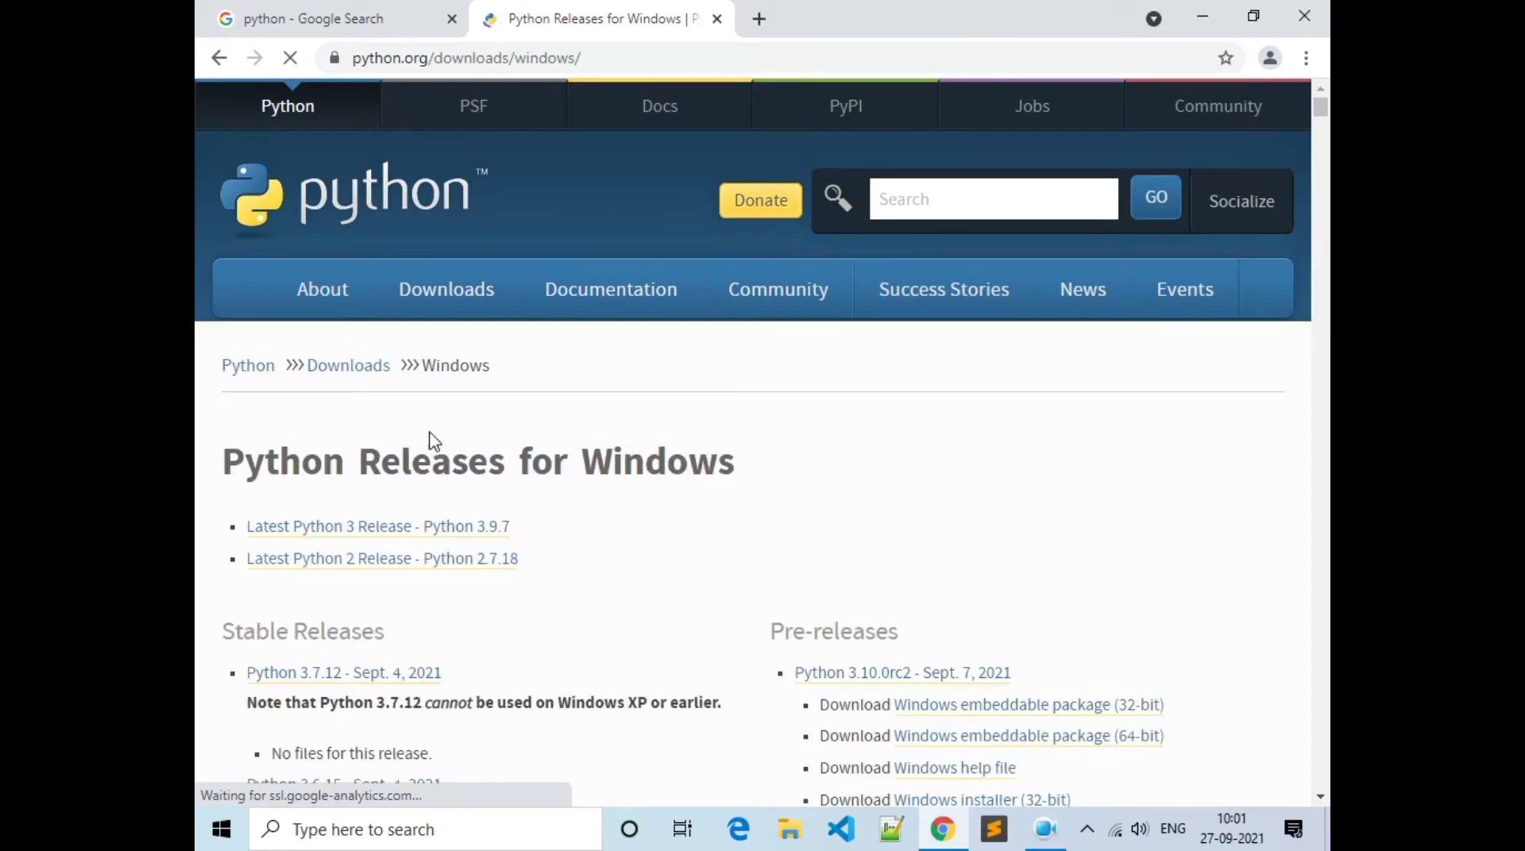
scroll(929, 502, down, 5)
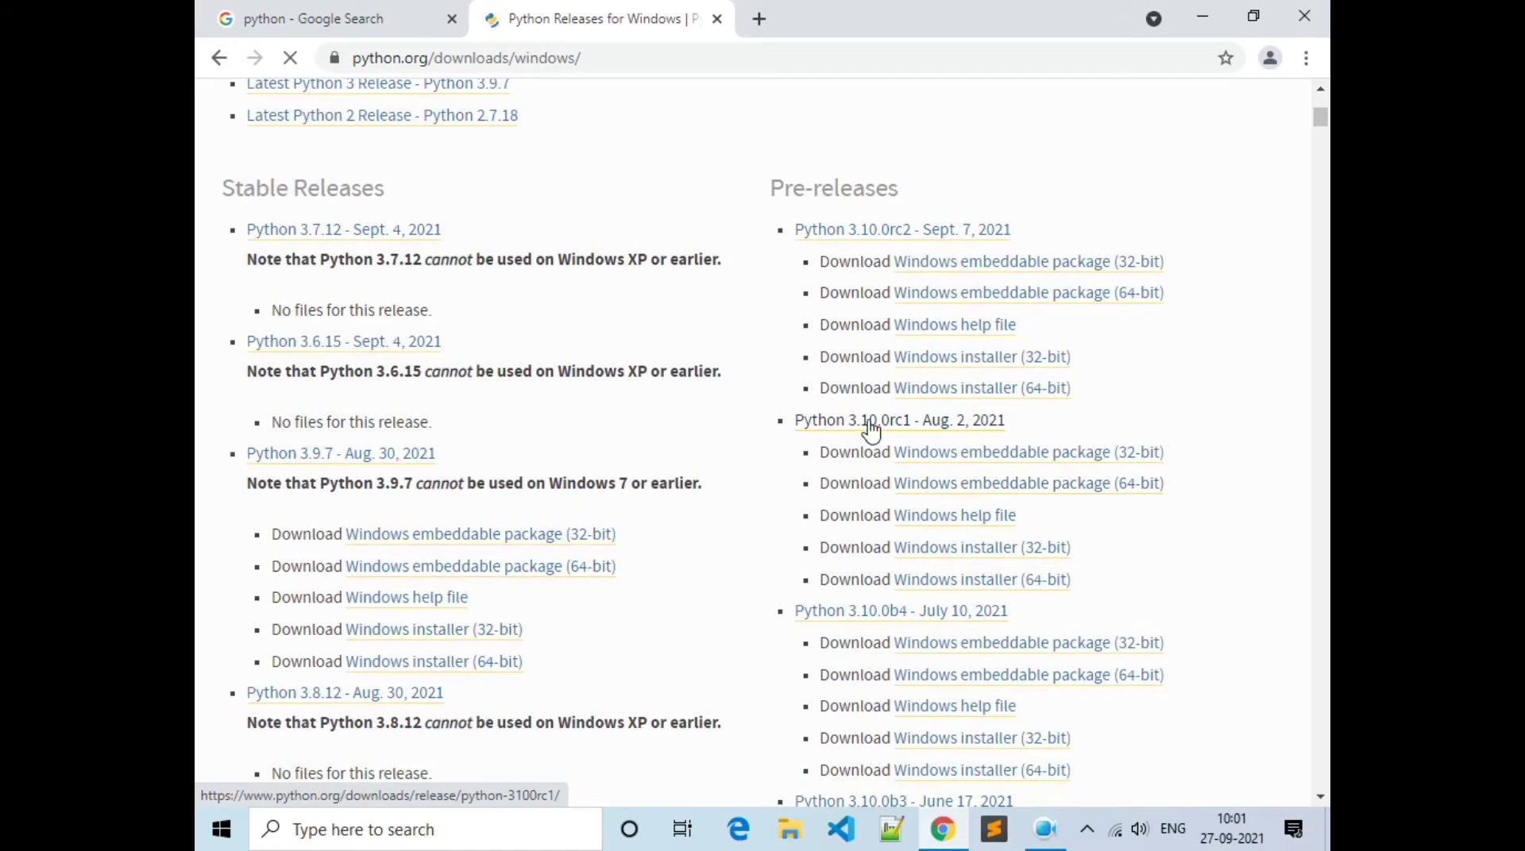
Start downloading the 64-bit Windows installer of Python 3.10.0rc1 and cancel the download
click(1025, 585)
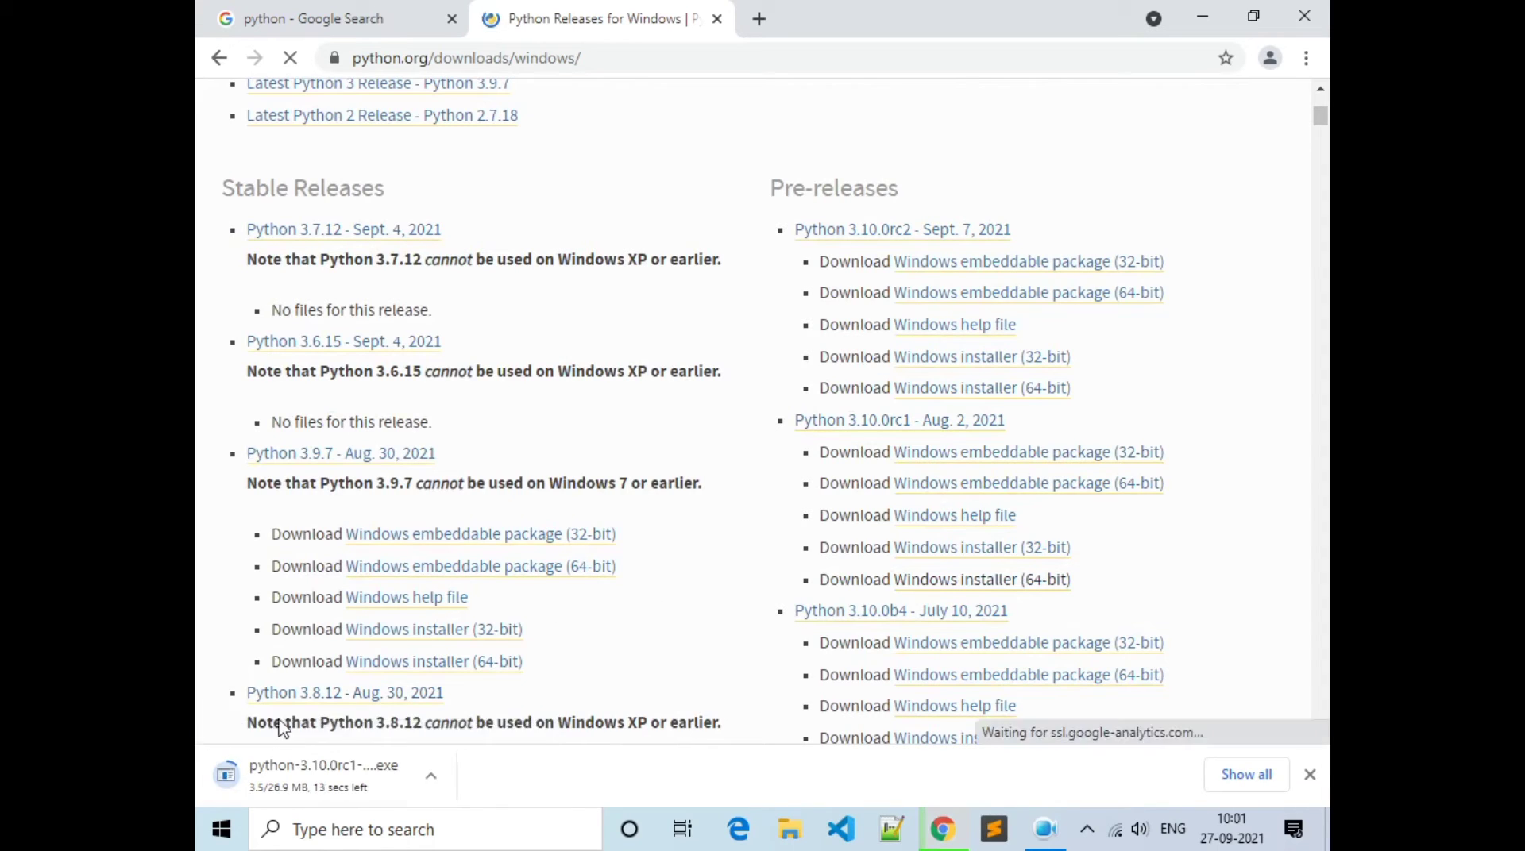
right_click(396, 791)
click(449, 768)
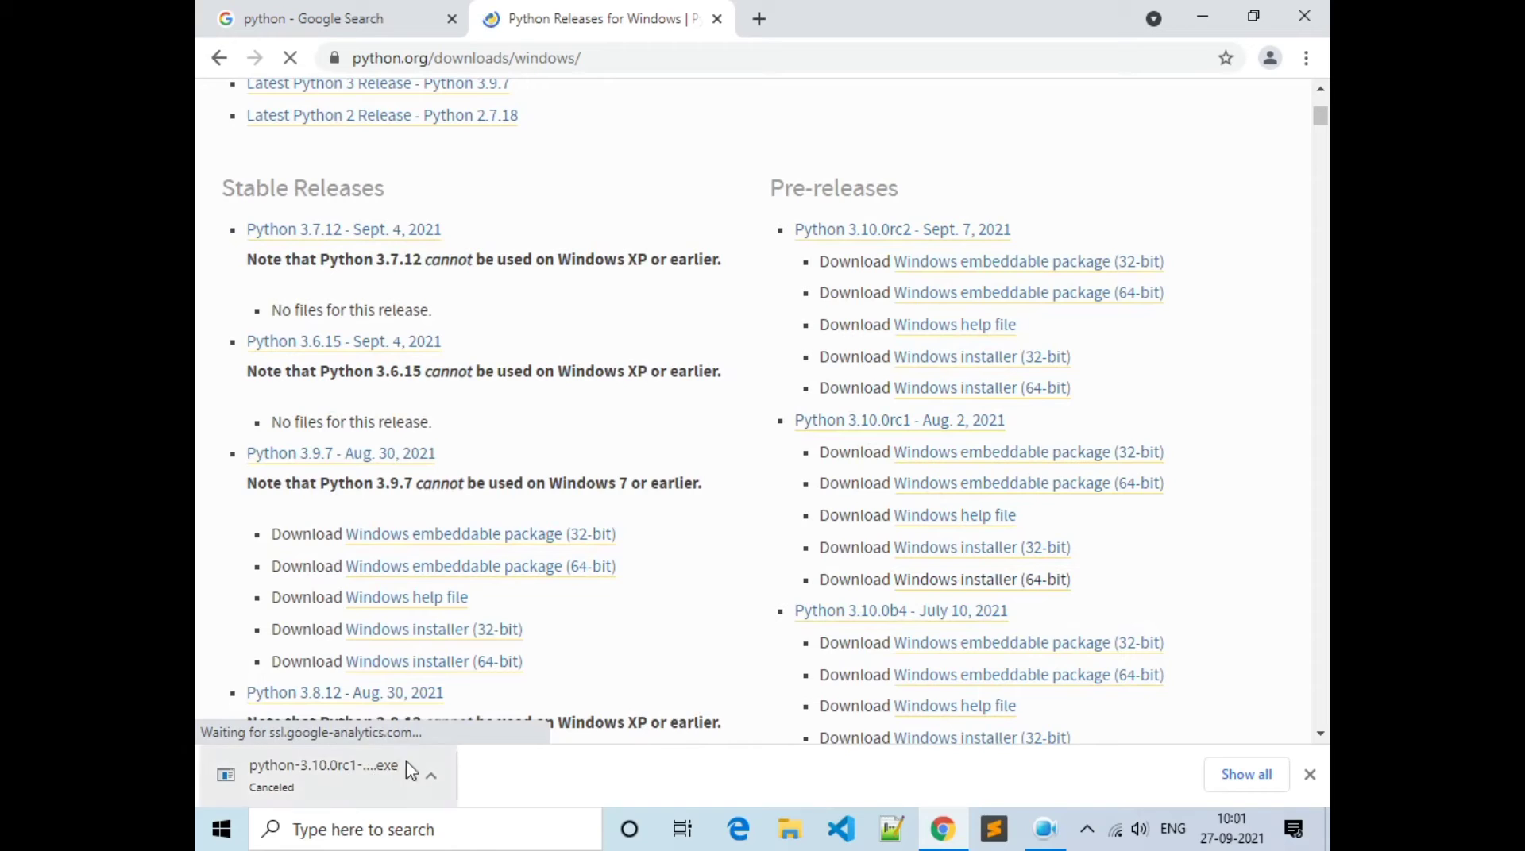
Open a new browser tab and close all the other tabs
click(759, 19)
right_click(806, 21)
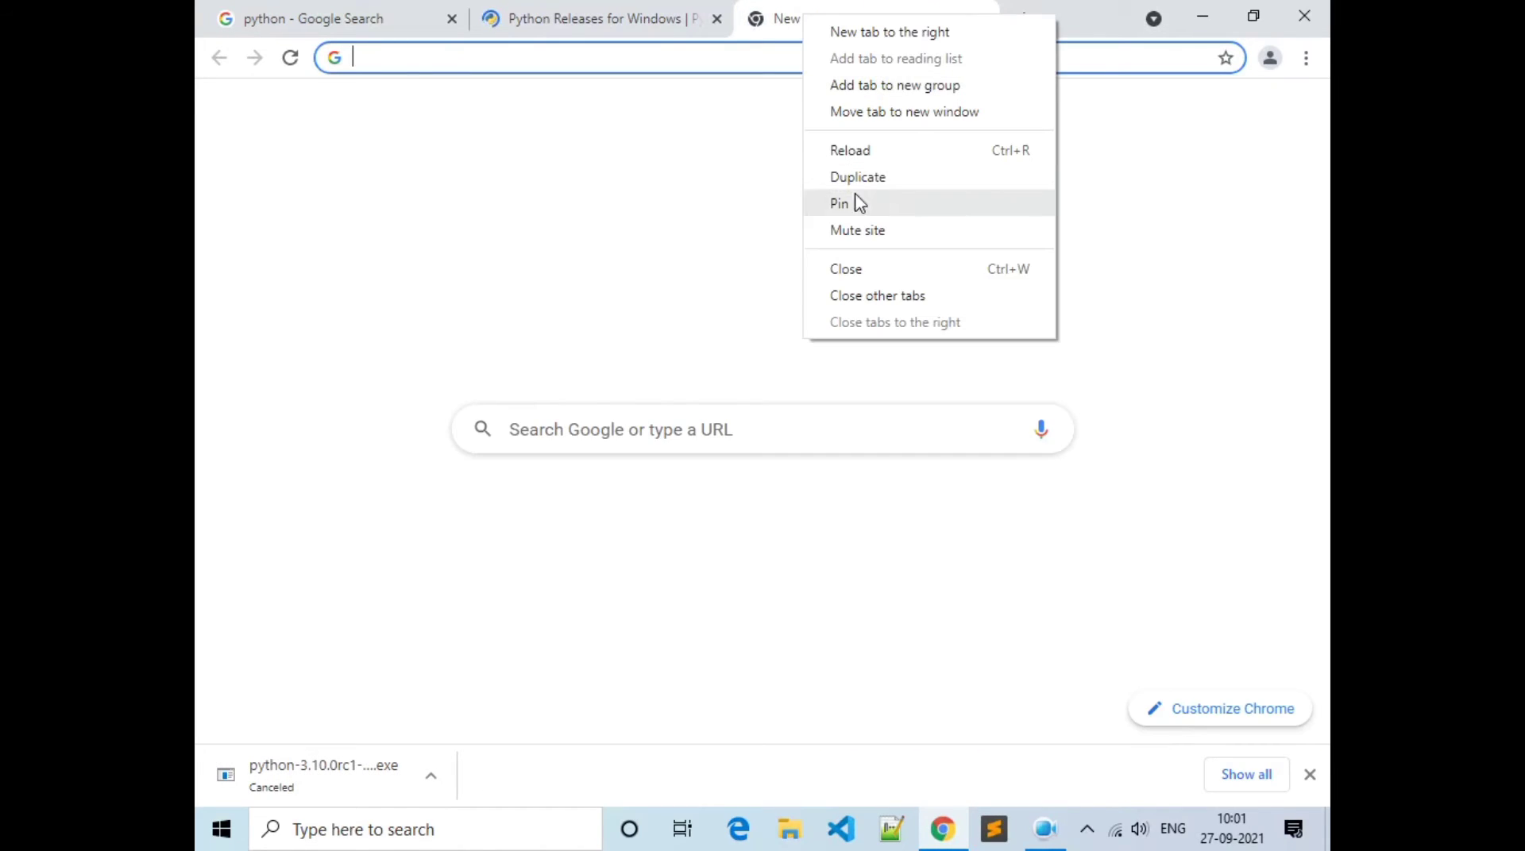
click(871, 294)
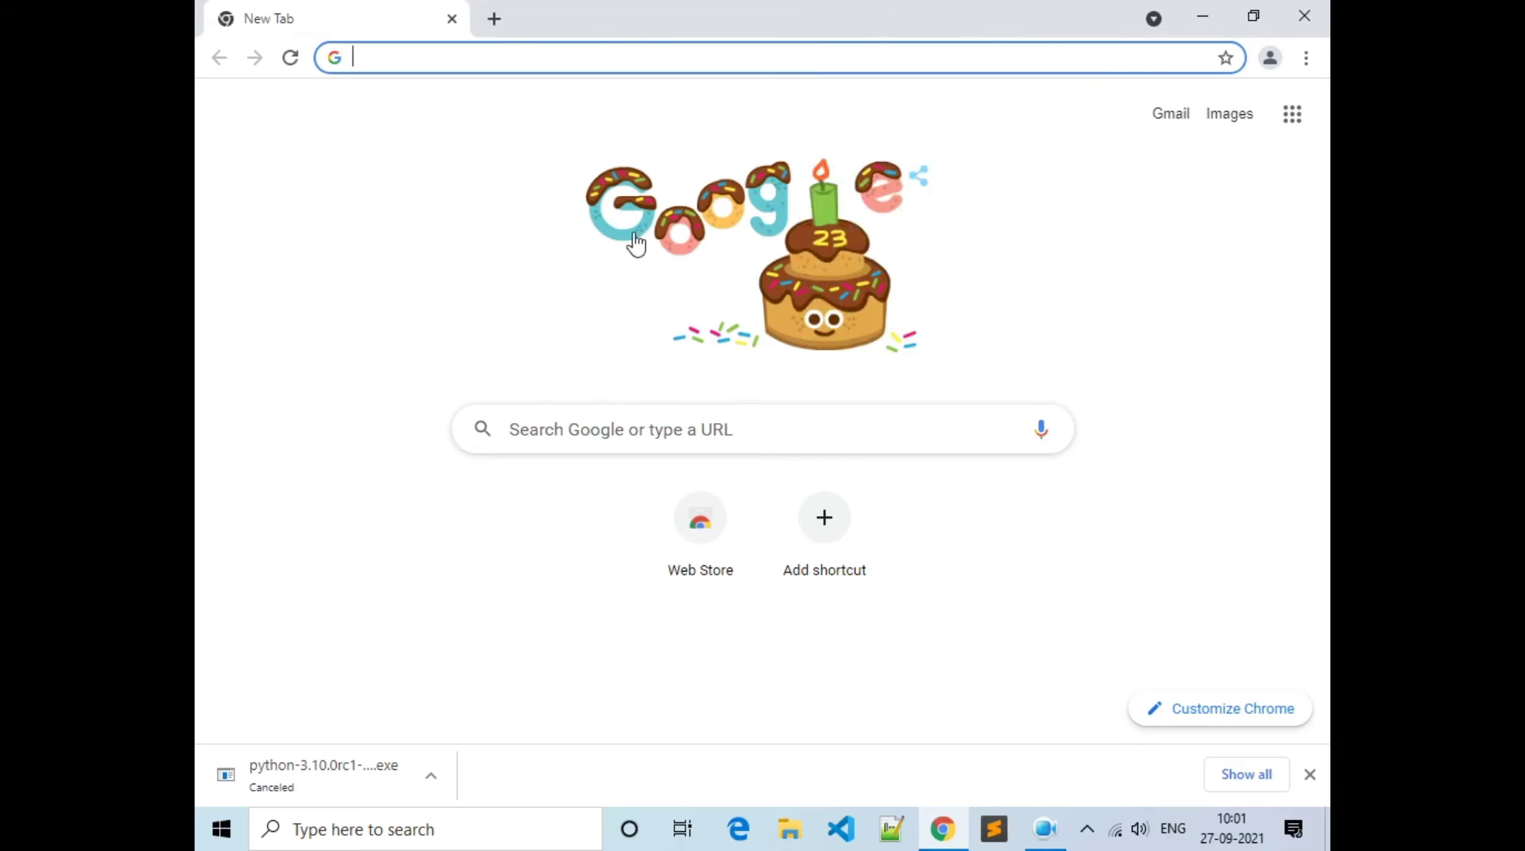
Search Google for "pycharm"
click(560, 427)
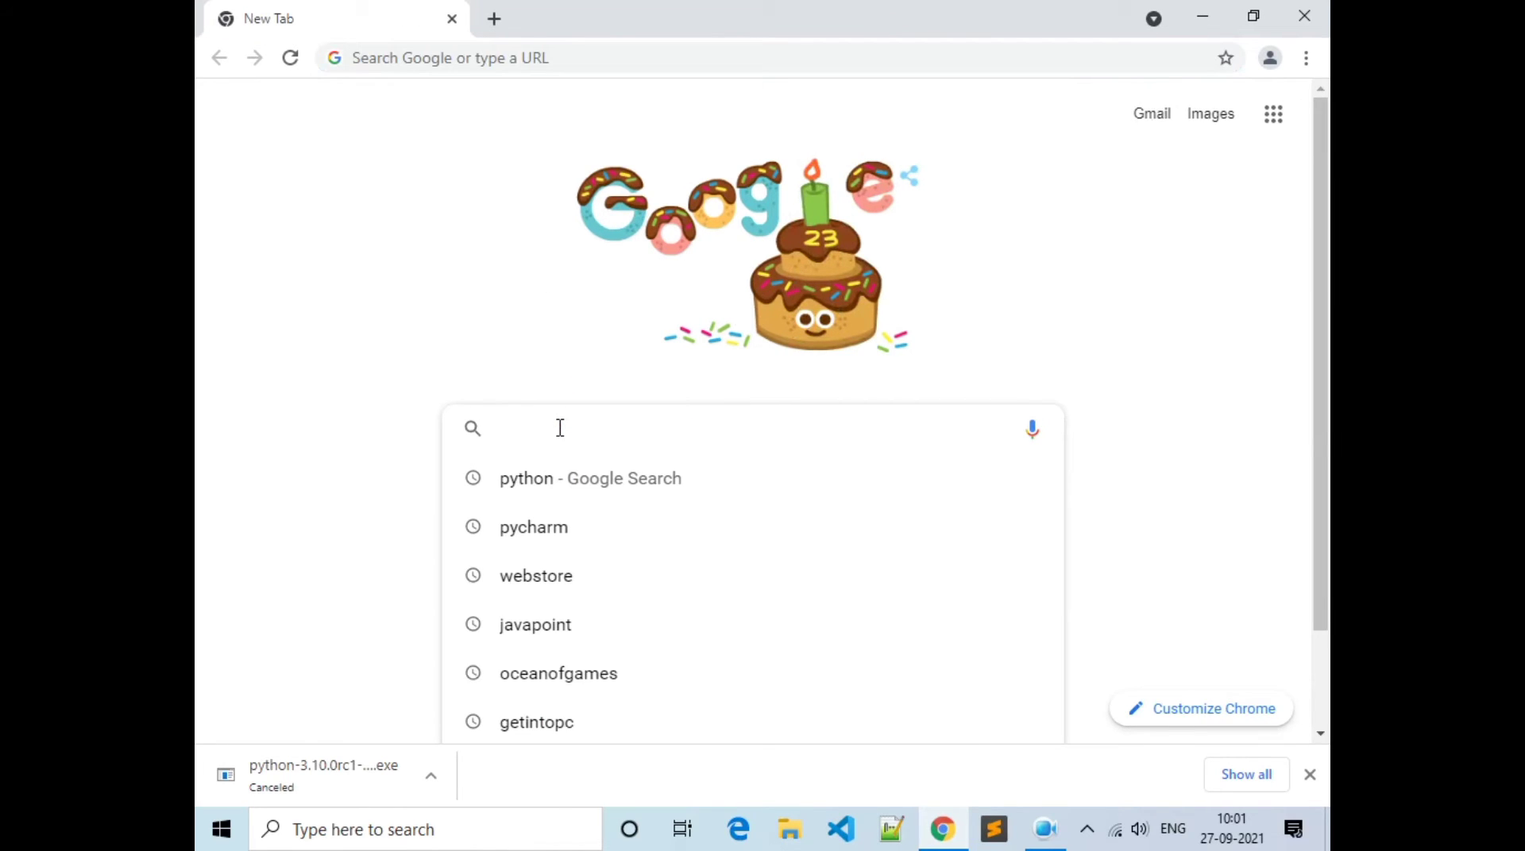
text(pycg)
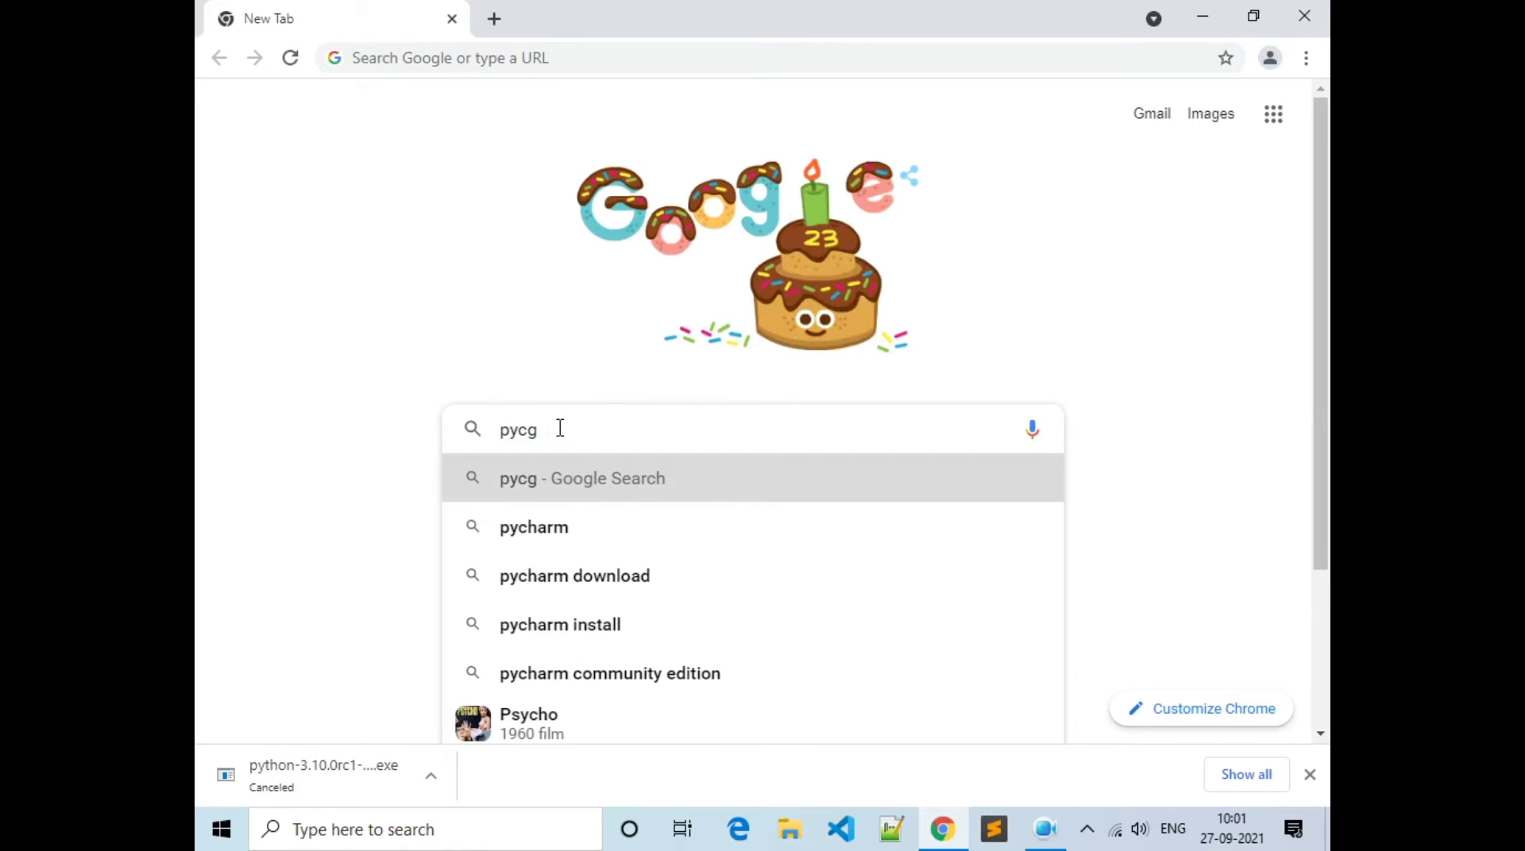
key(BackSpace)
text(har)
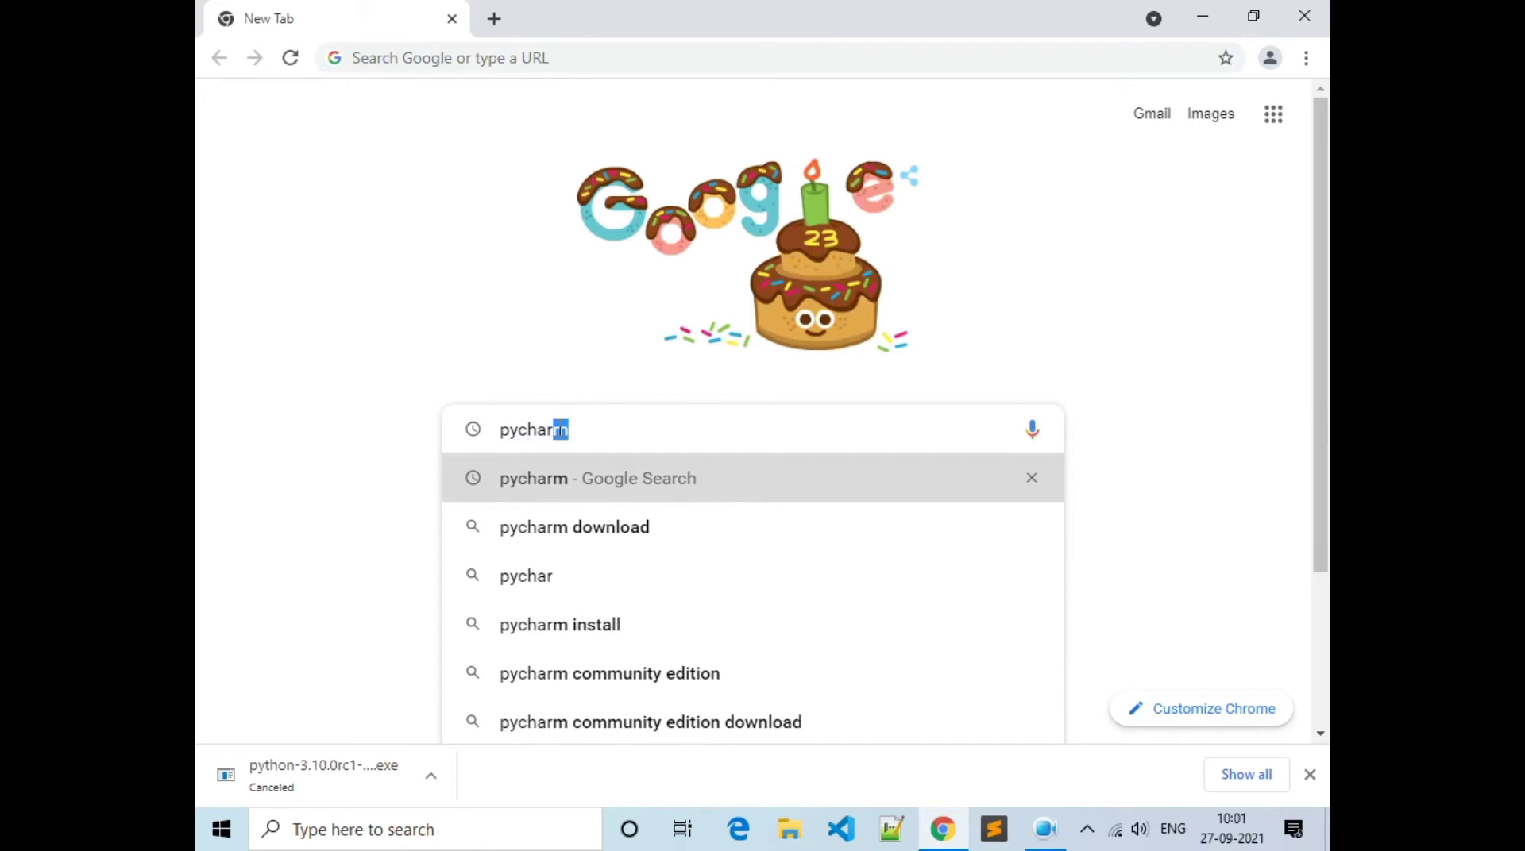
text(m)
key(Return)
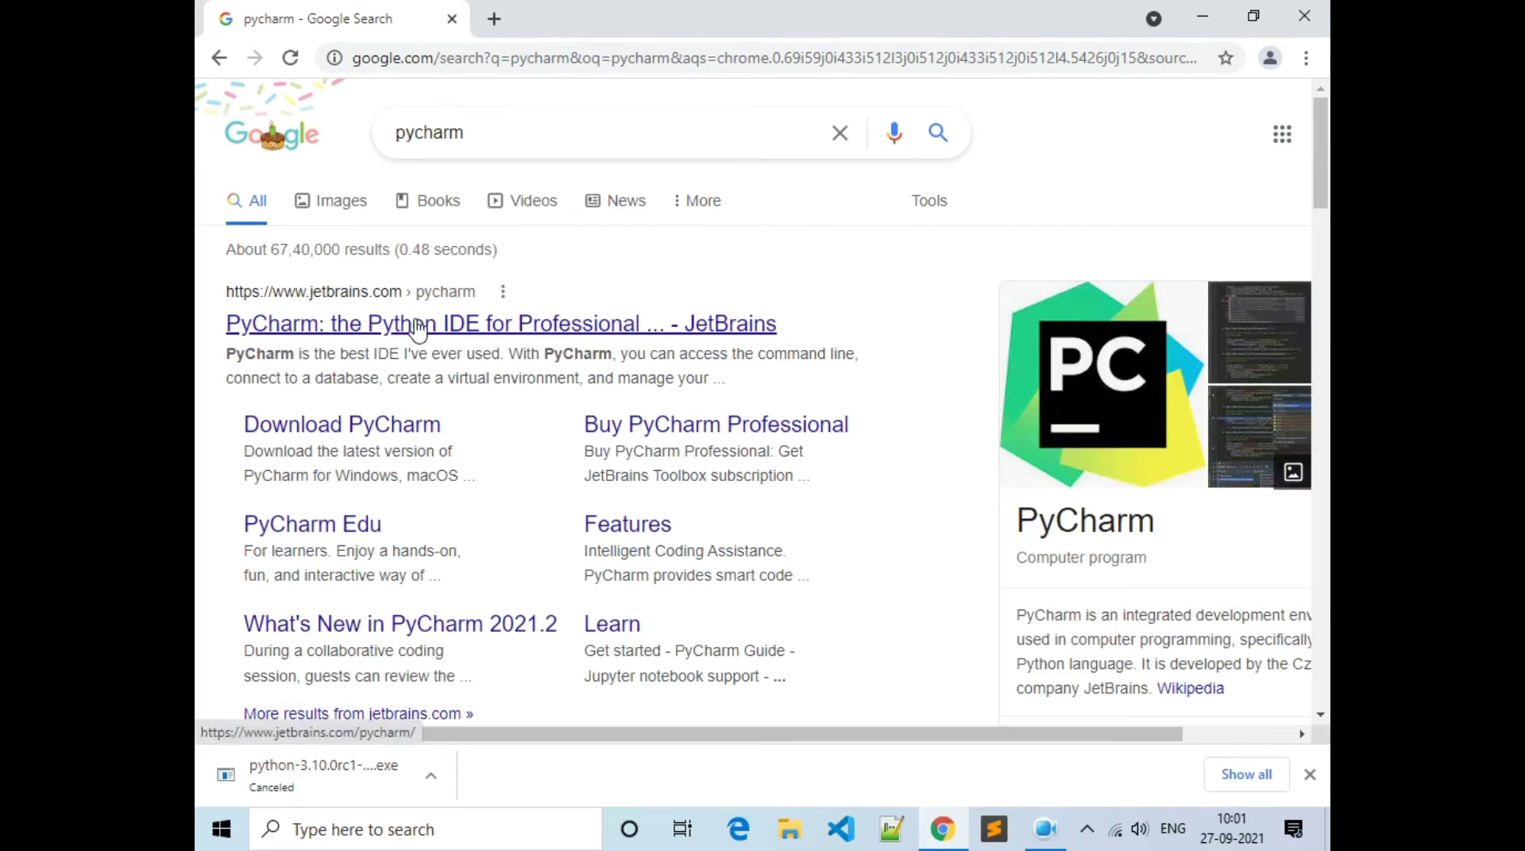
Open the JetBrains PyCharm search result in a new tab and switch to it
right_click(427, 327)
click(486, 340)
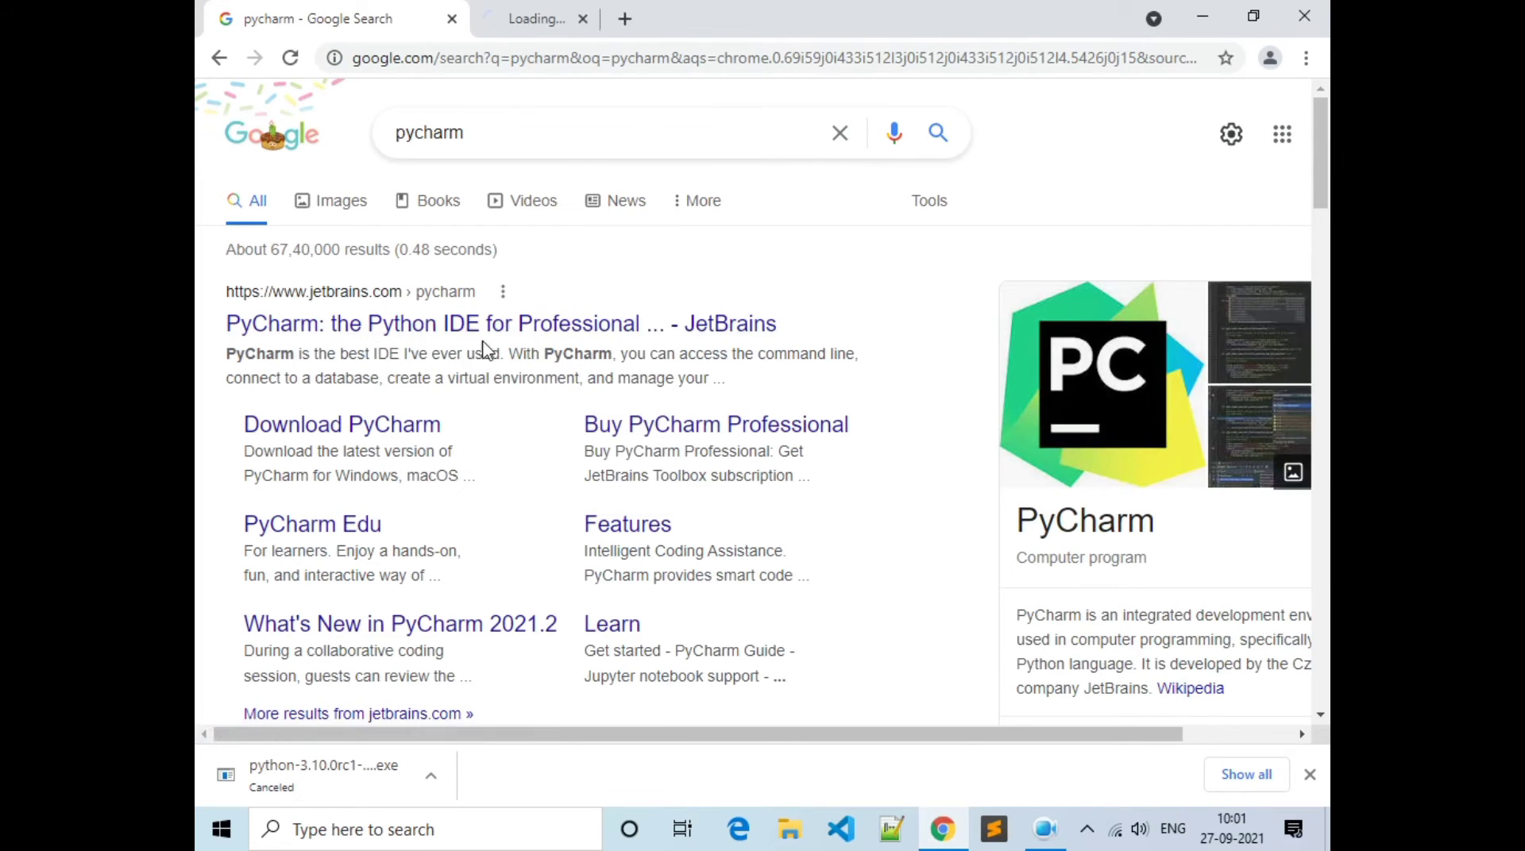
click(545, 15)
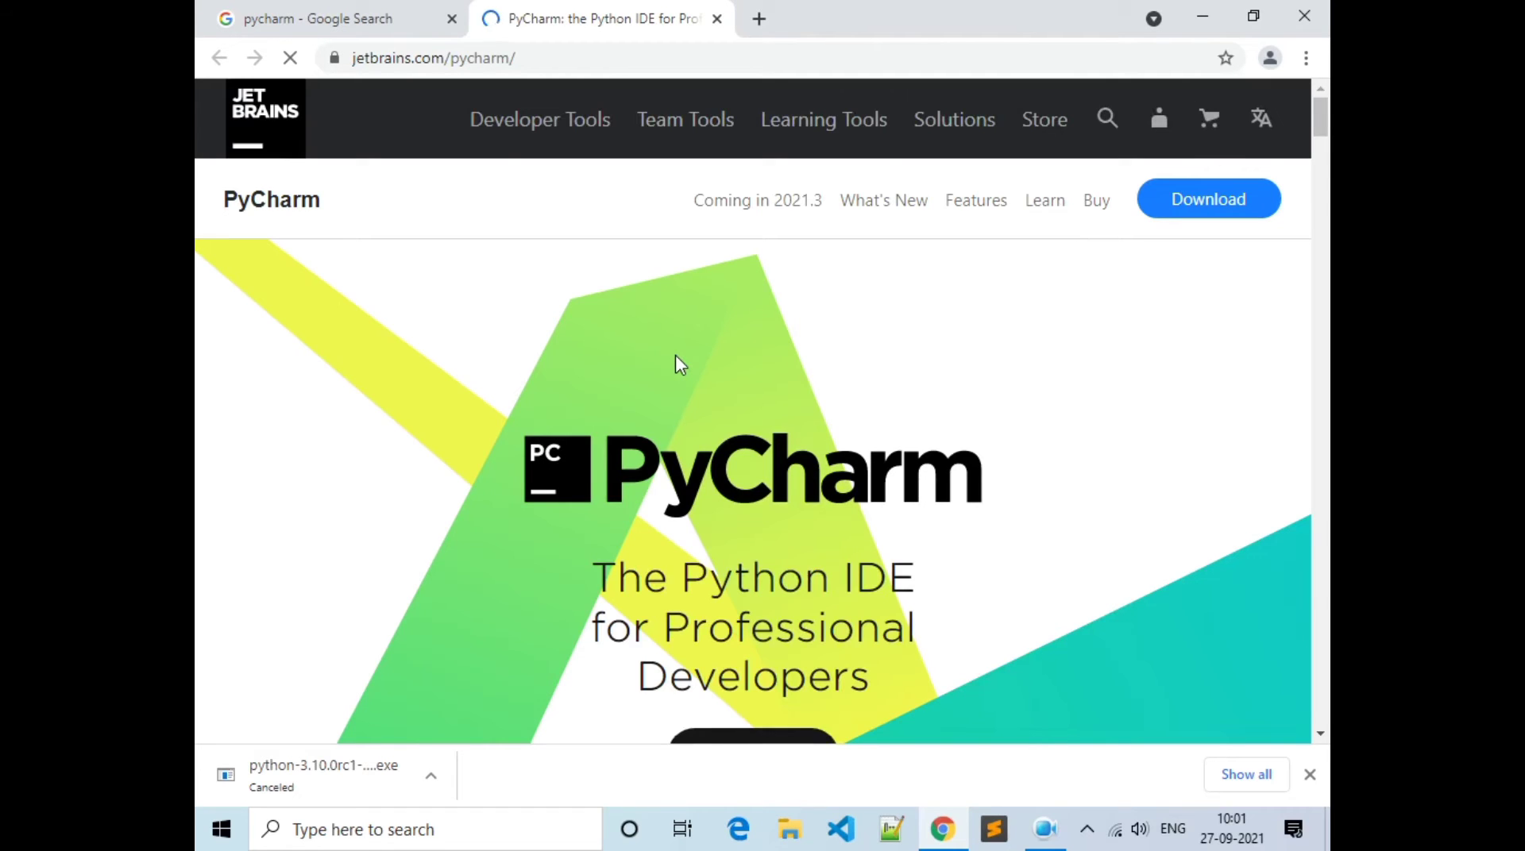
Go to the PyCharm download page for Windows and dismiss the Space code review banner
scroll(675, 366, down, 3)
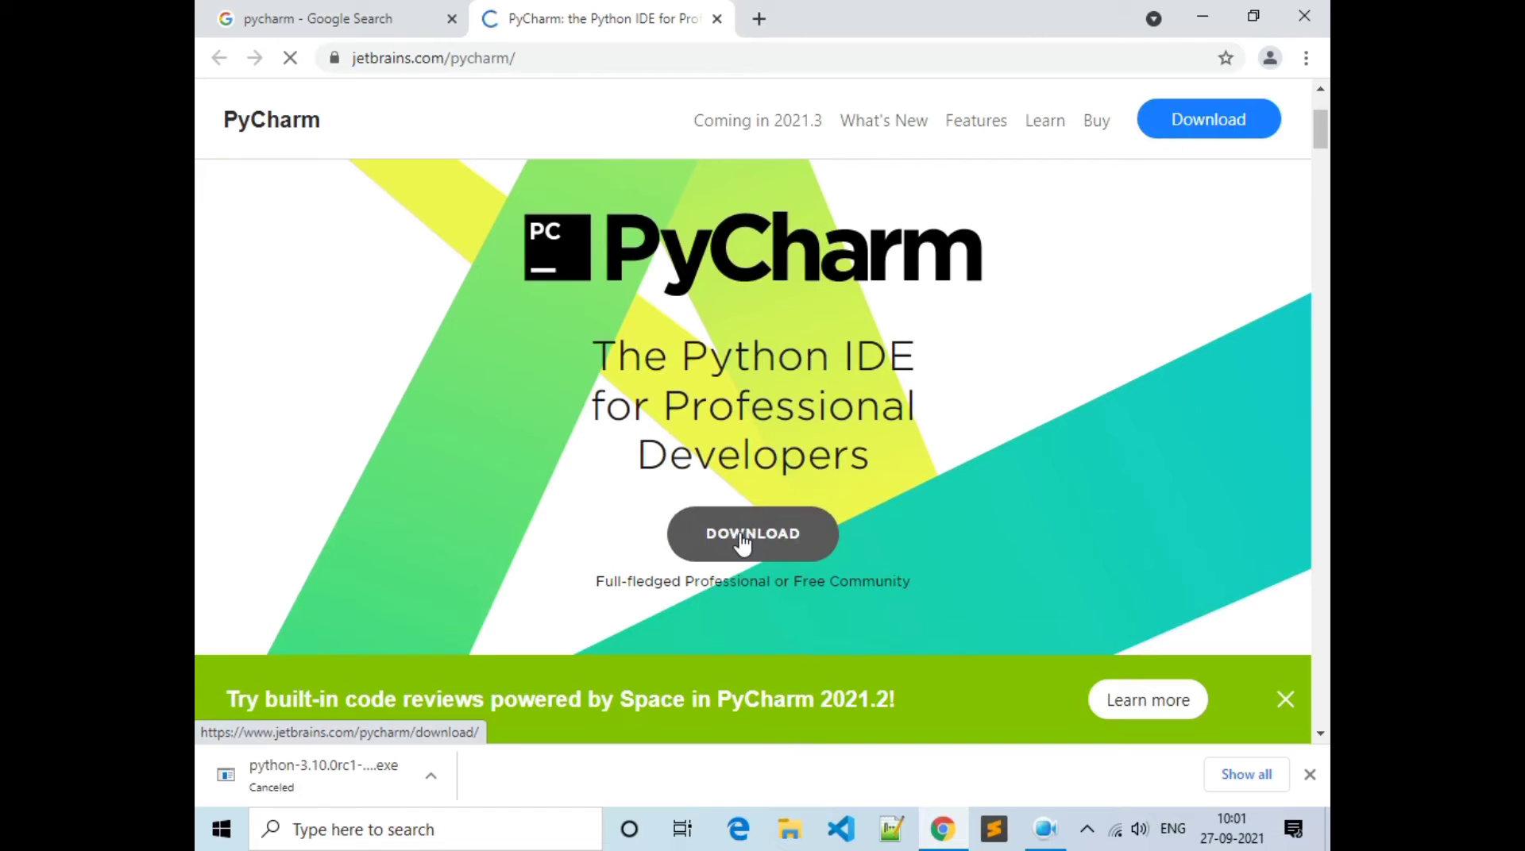
click(743, 543)
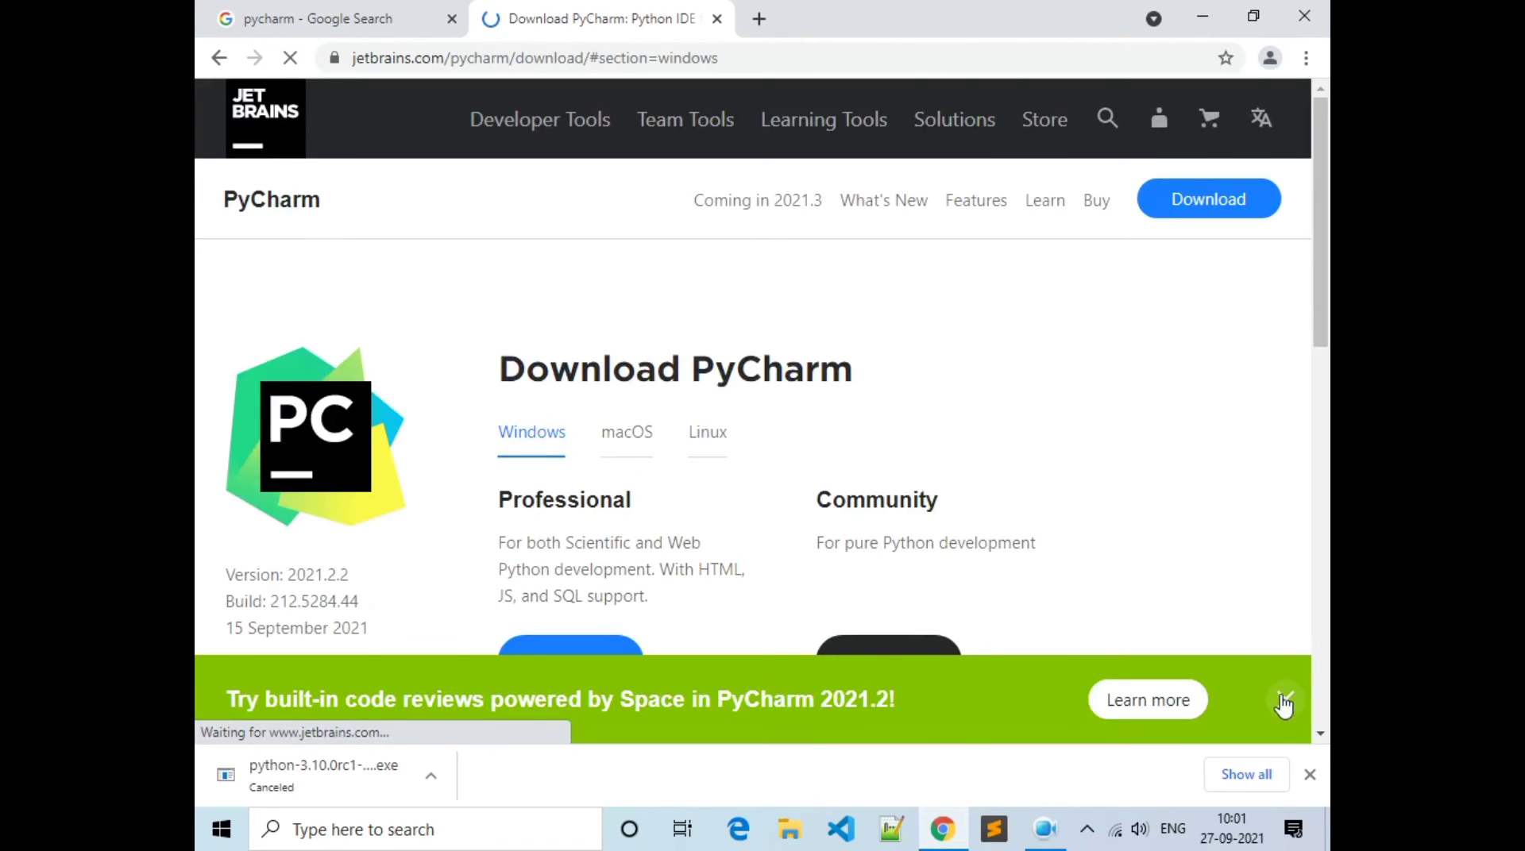
click(1283, 700)
scroll(931, 346, down, 1)
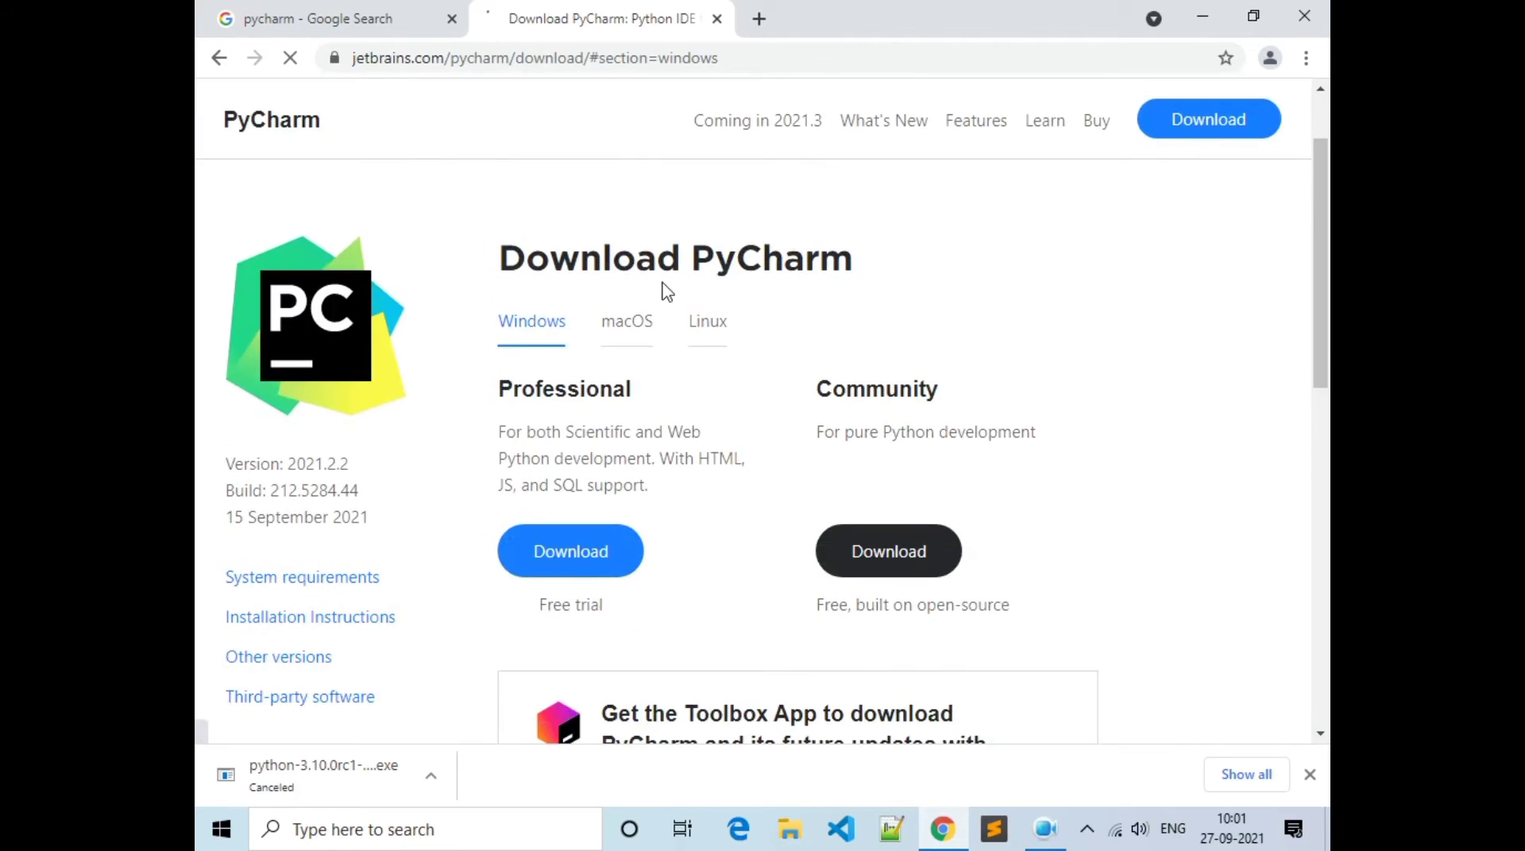
Compare the Professional and Community editions offered on the PyCharm download page
drag(521, 262, 807, 264)
scroll(810, 269, down, 1)
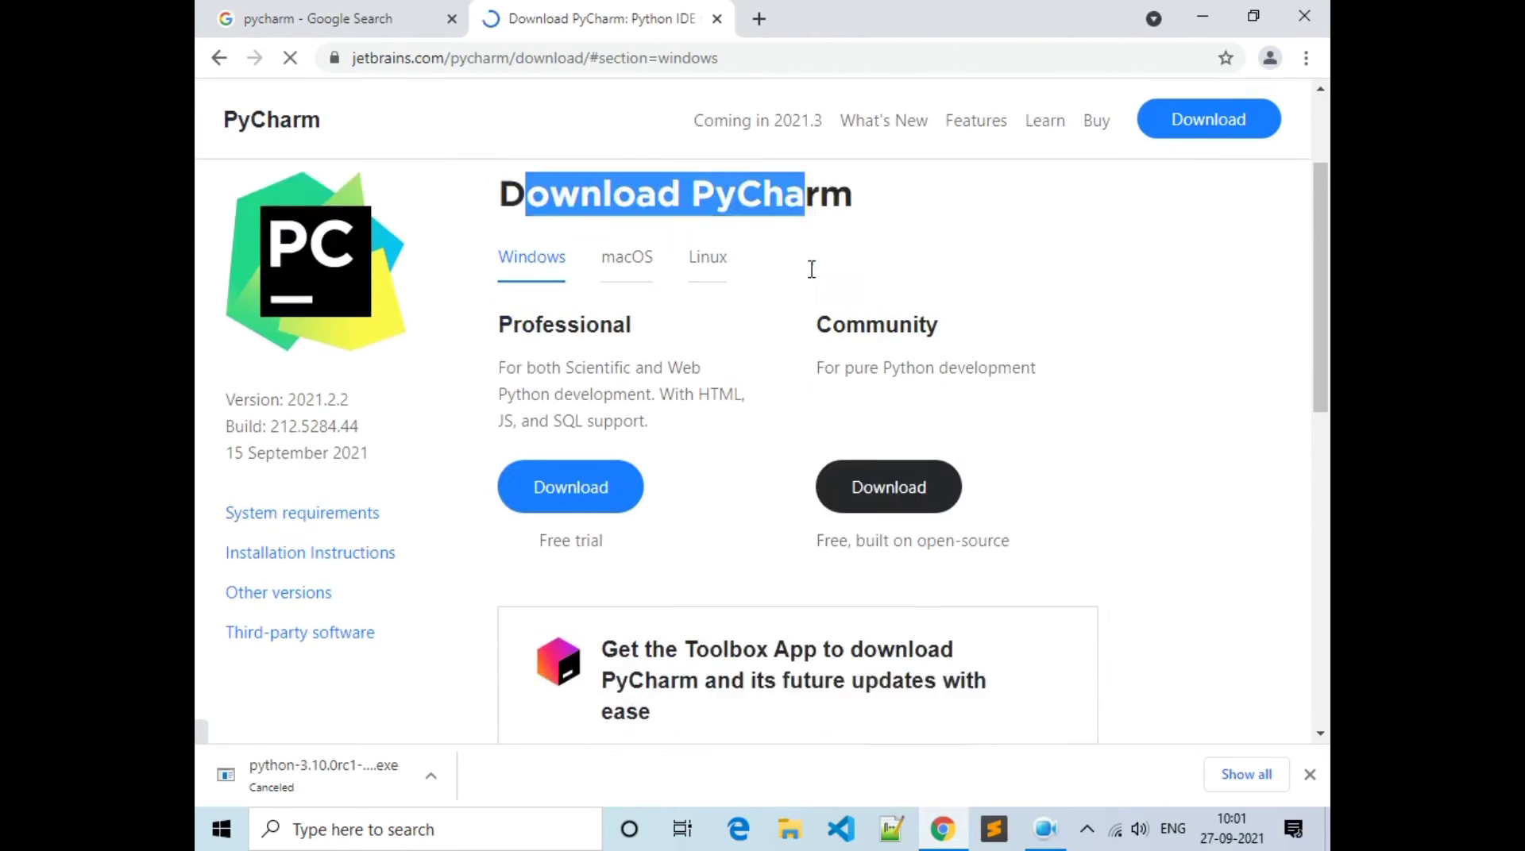
drag(543, 282, 606, 281)
drag(849, 276, 950, 281)
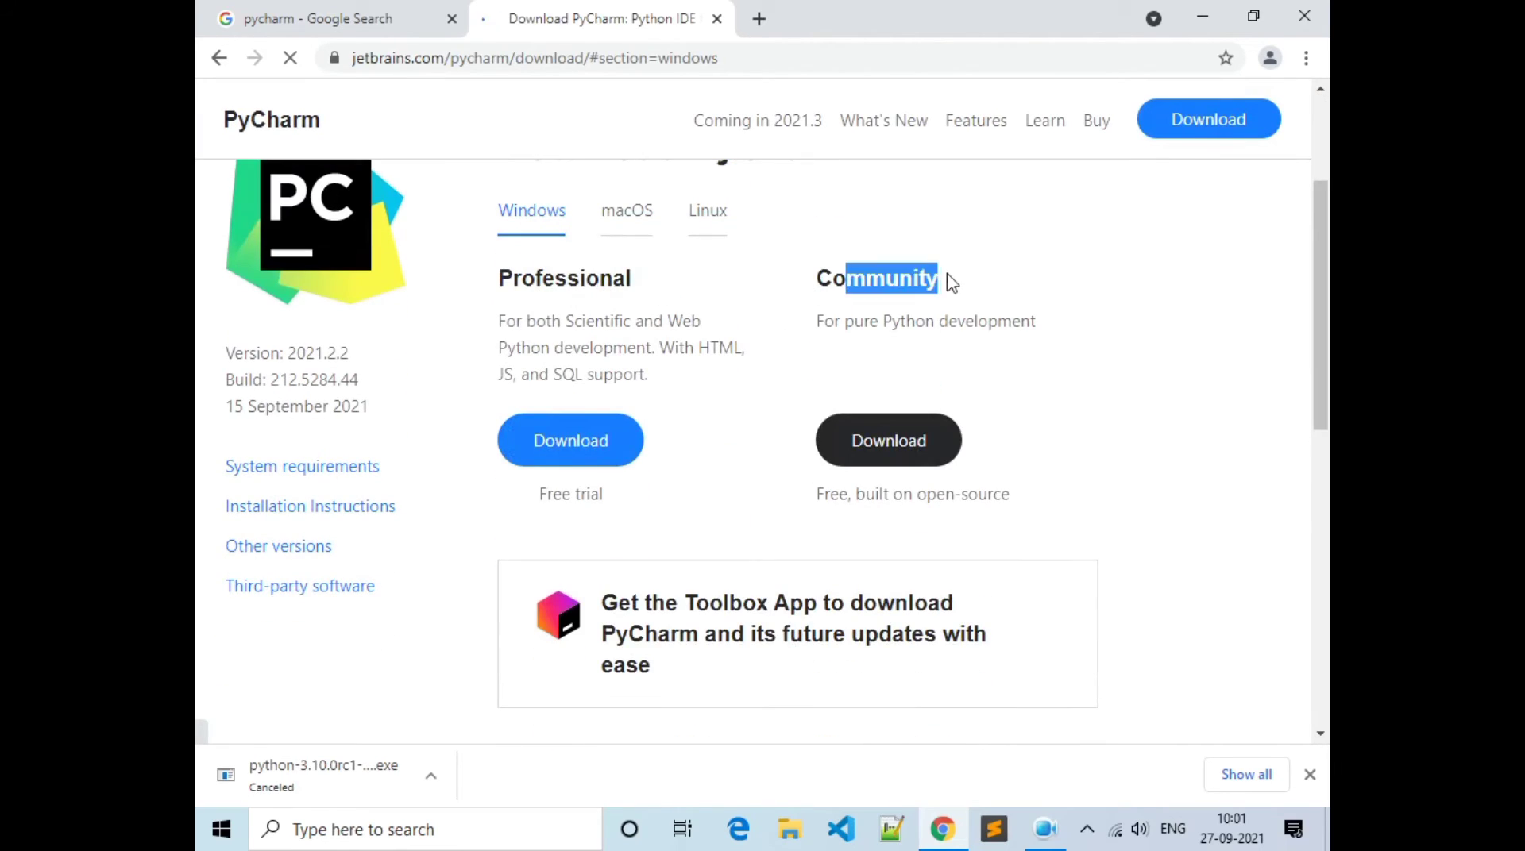
drag(524, 282, 618, 283)
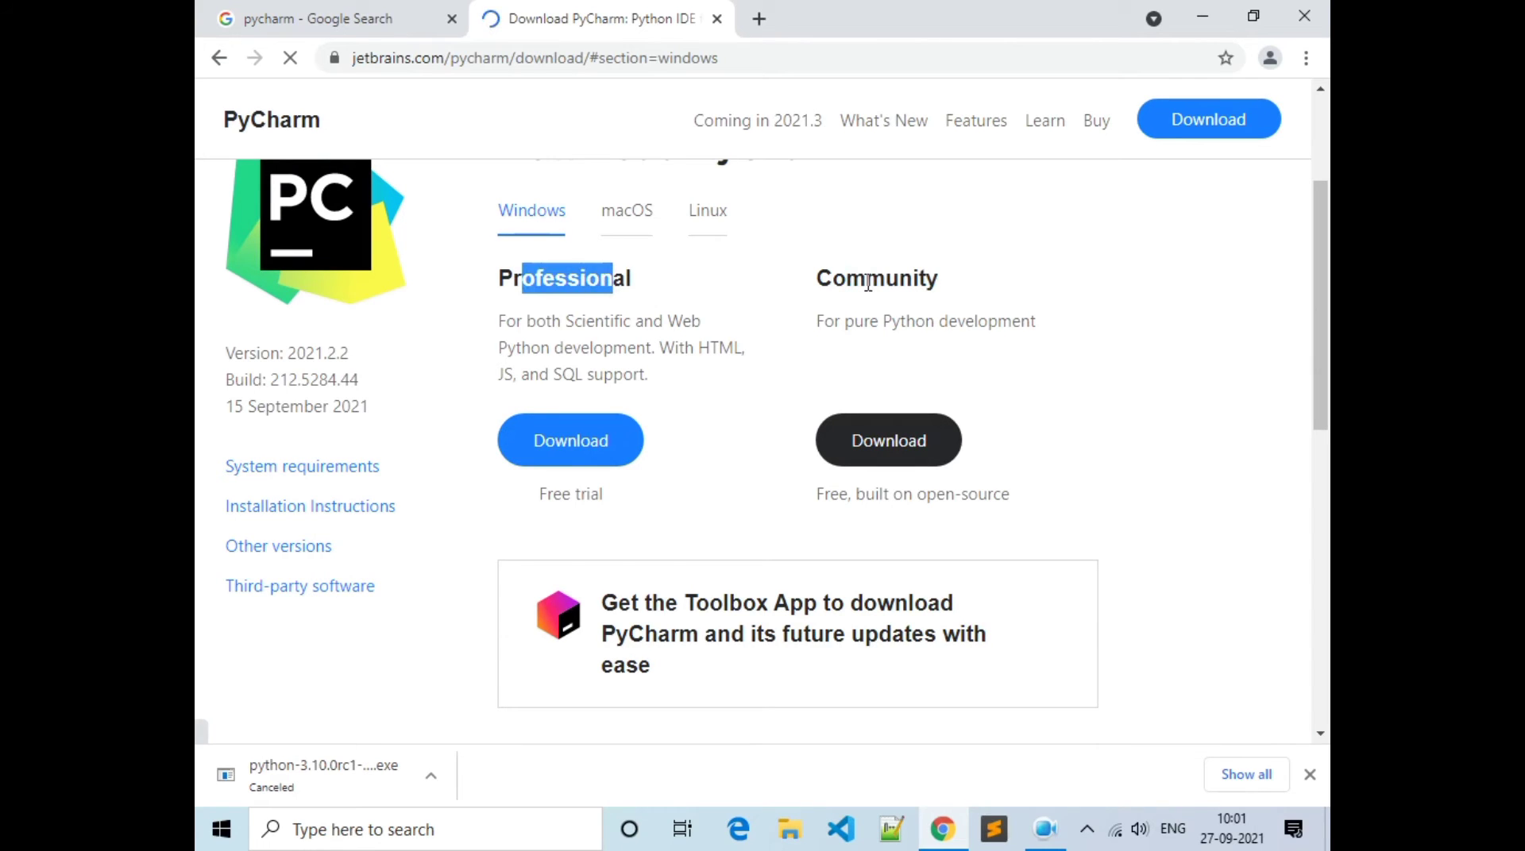
drag(834, 279, 899, 282)
drag(535, 278, 633, 546)
click(712, 449)
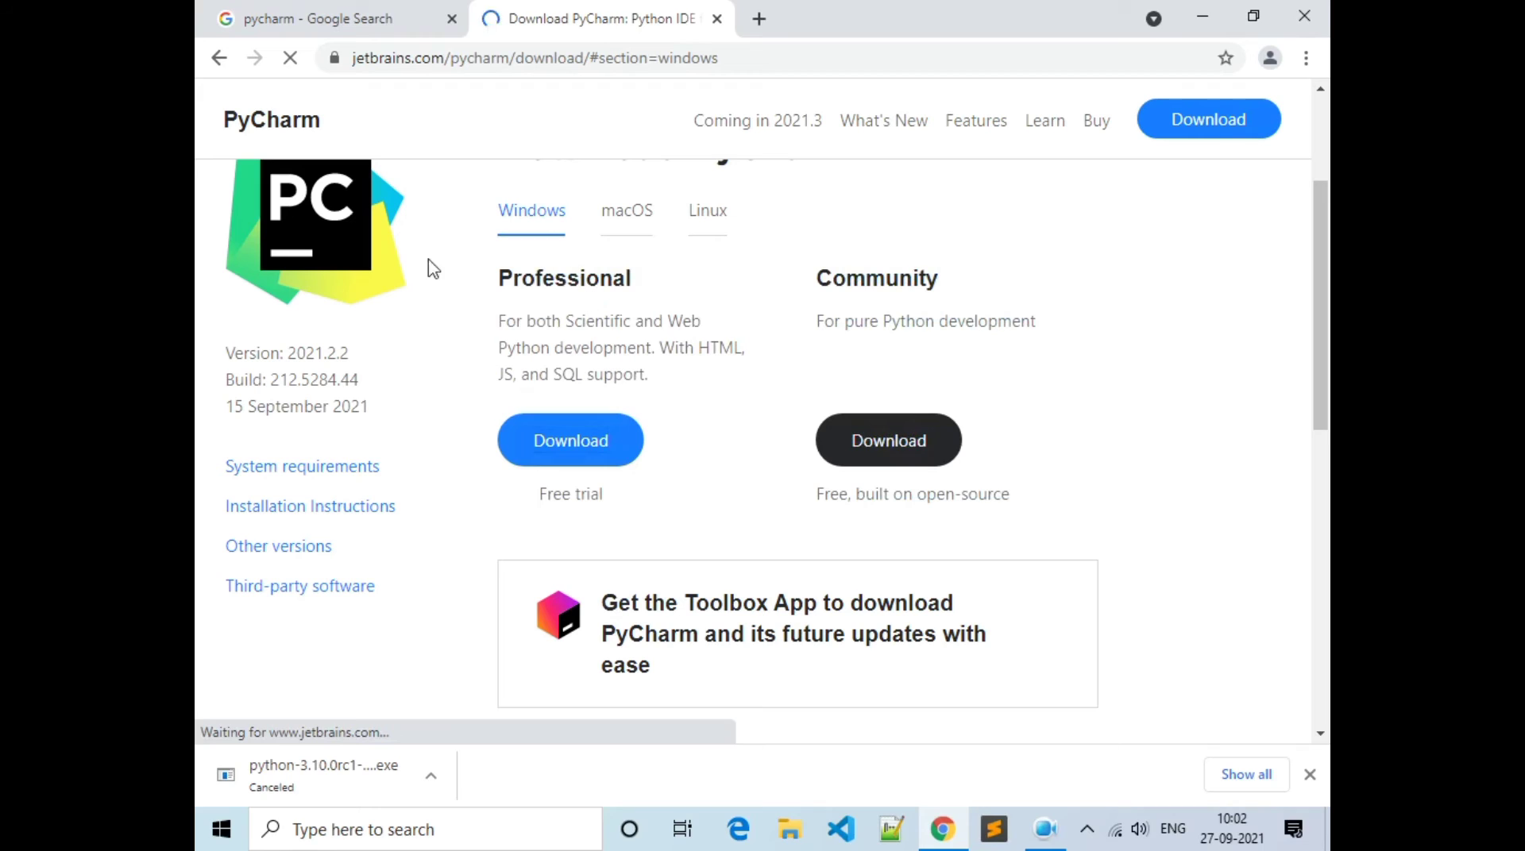
drag(524, 280, 568, 429)
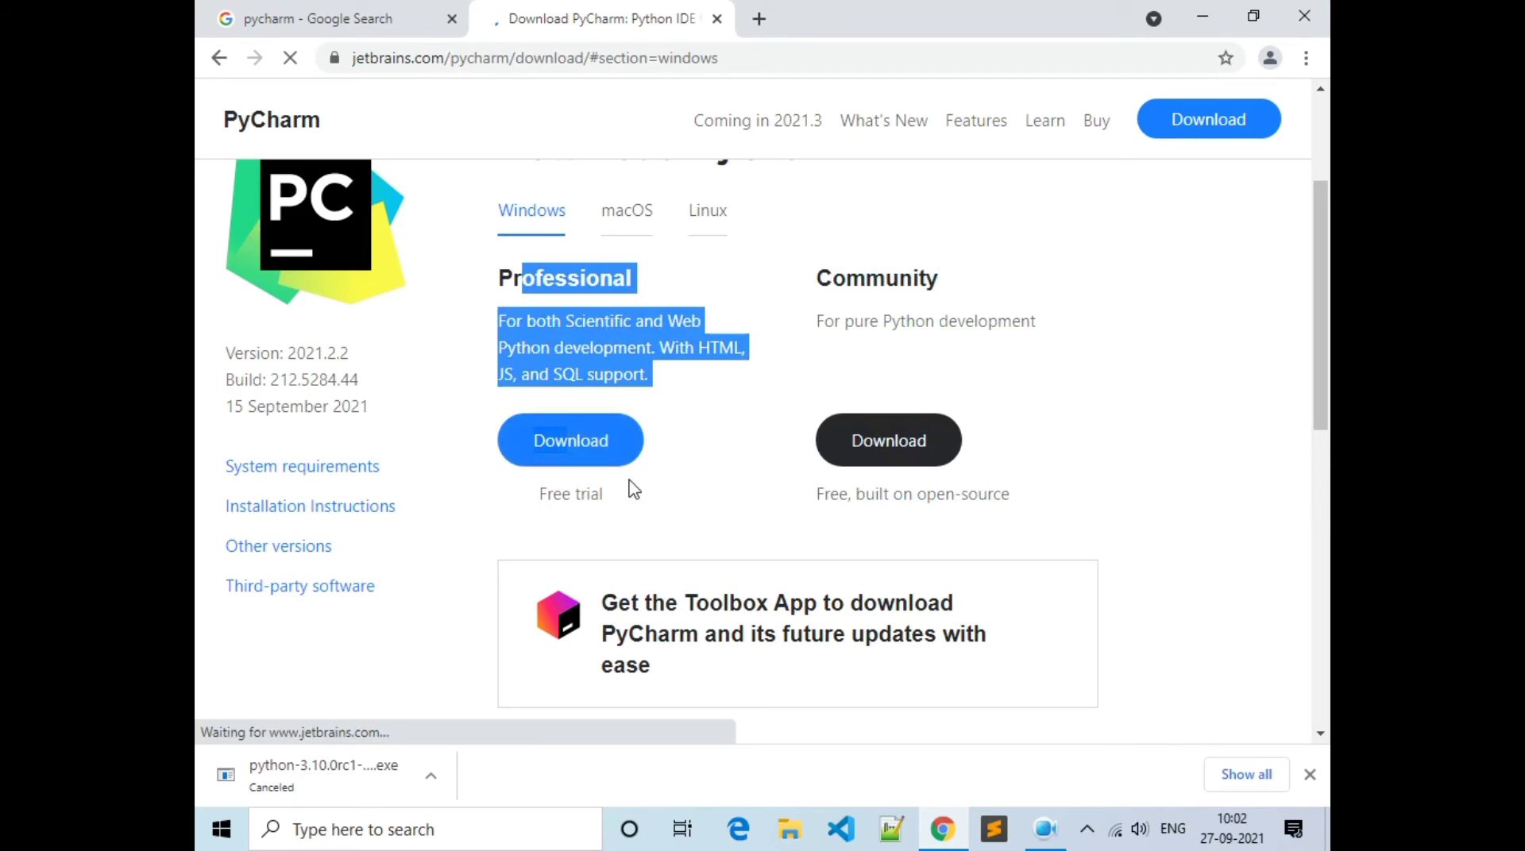
drag(826, 278, 906, 286)
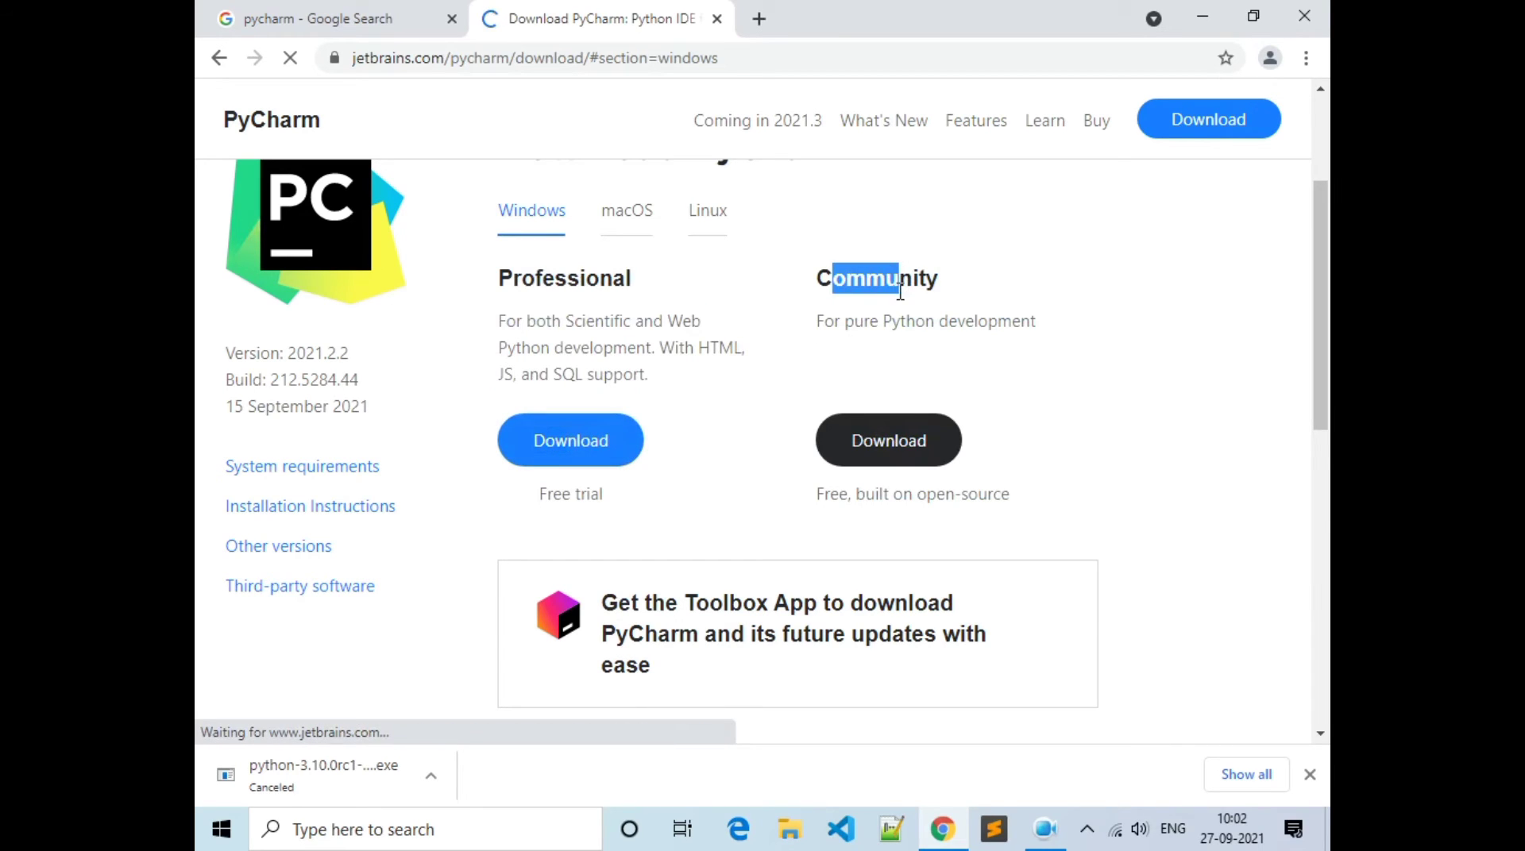
Start the download of the free PyCharm Community edition for Windows and cancel it
drag(826, 321, 981, 325)
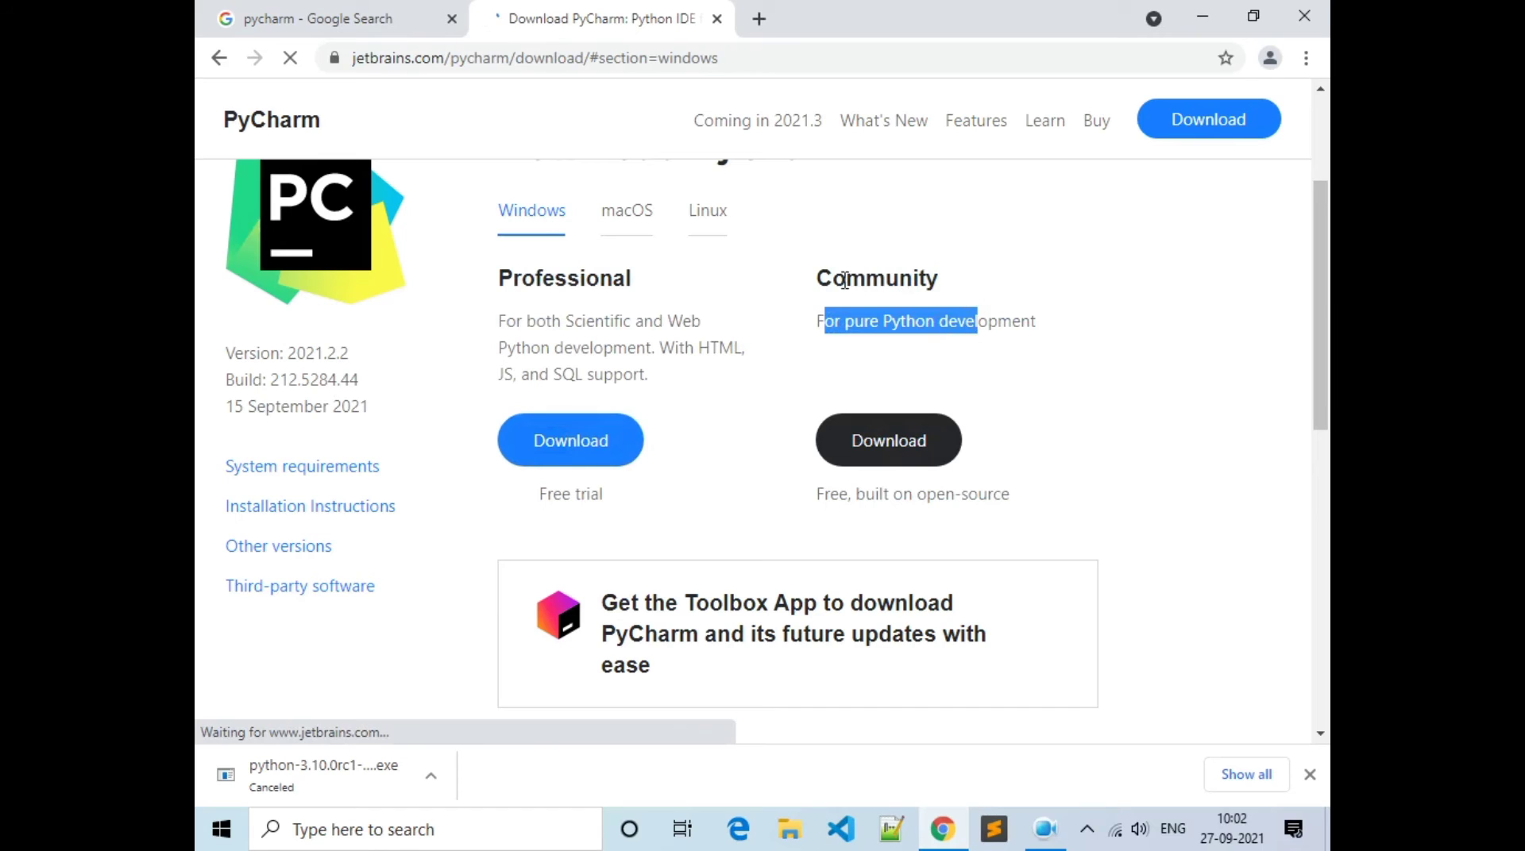
drag(831, 278, 927, 274)
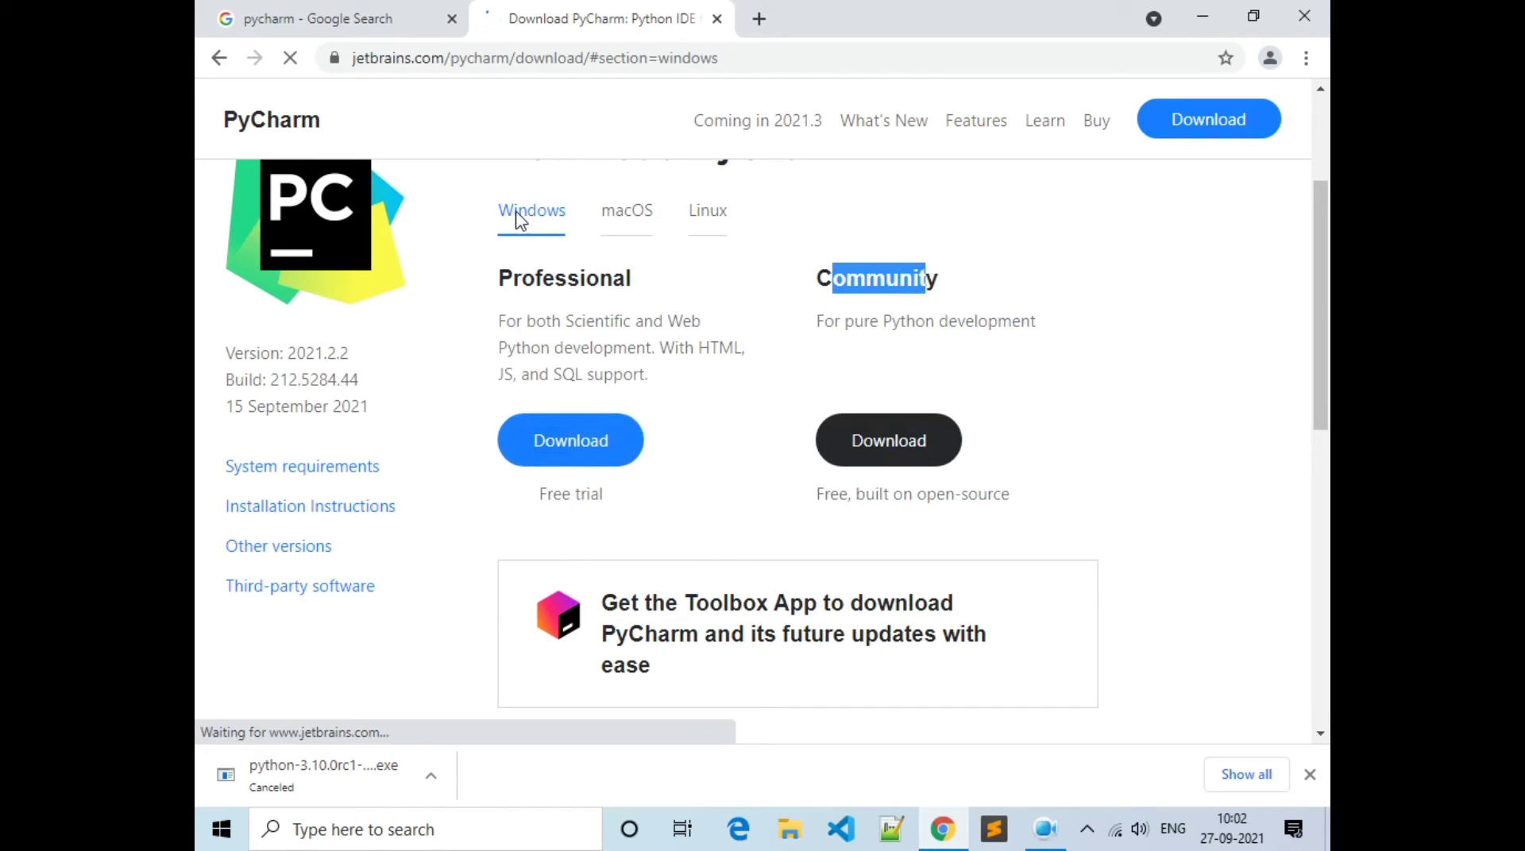
click(896, 444)
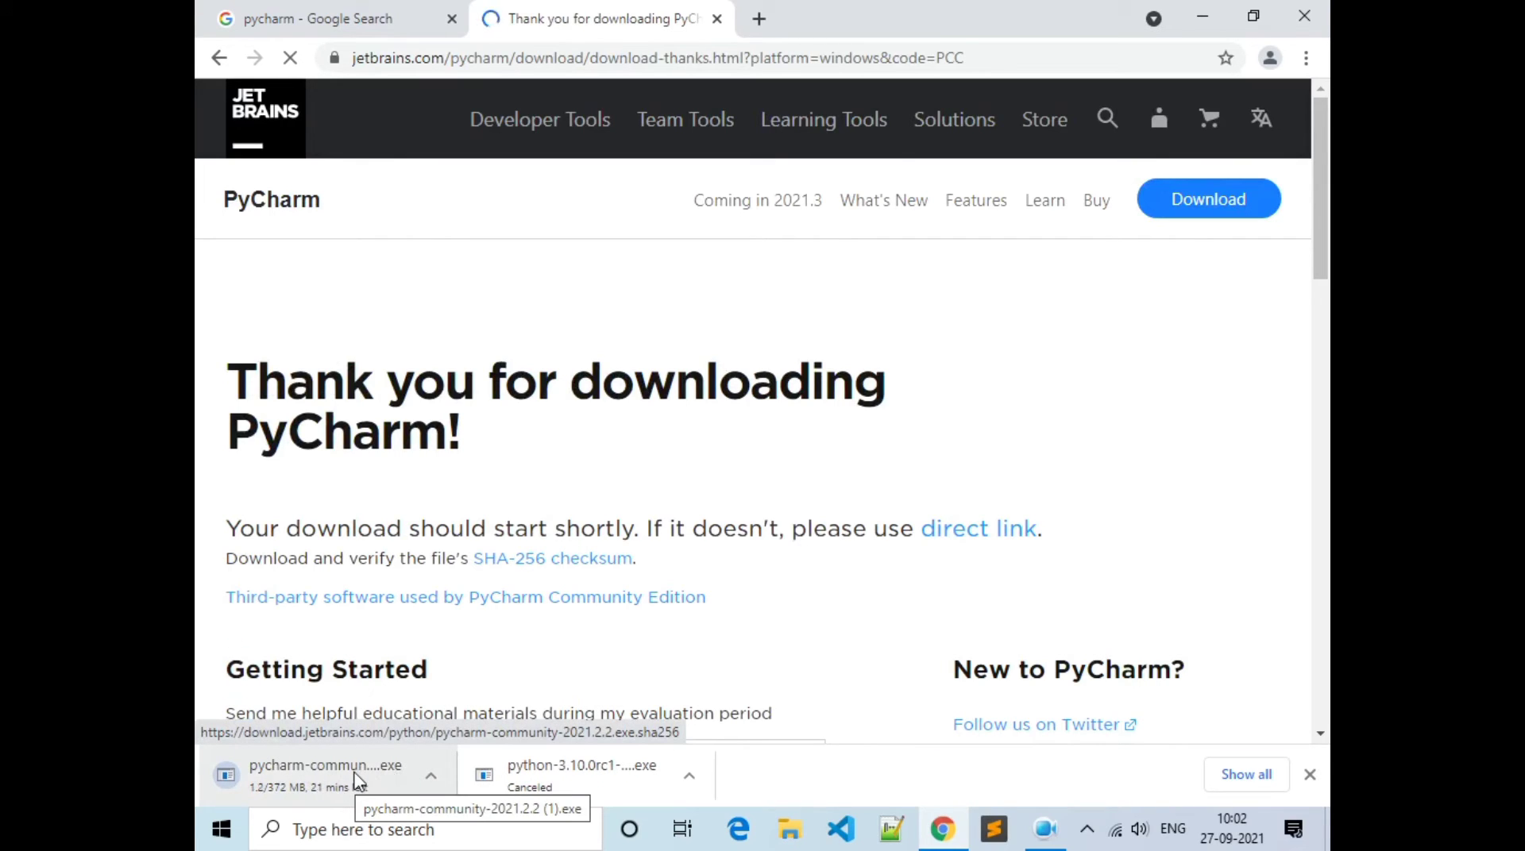
right_click(355, 777)
click(399, 762)
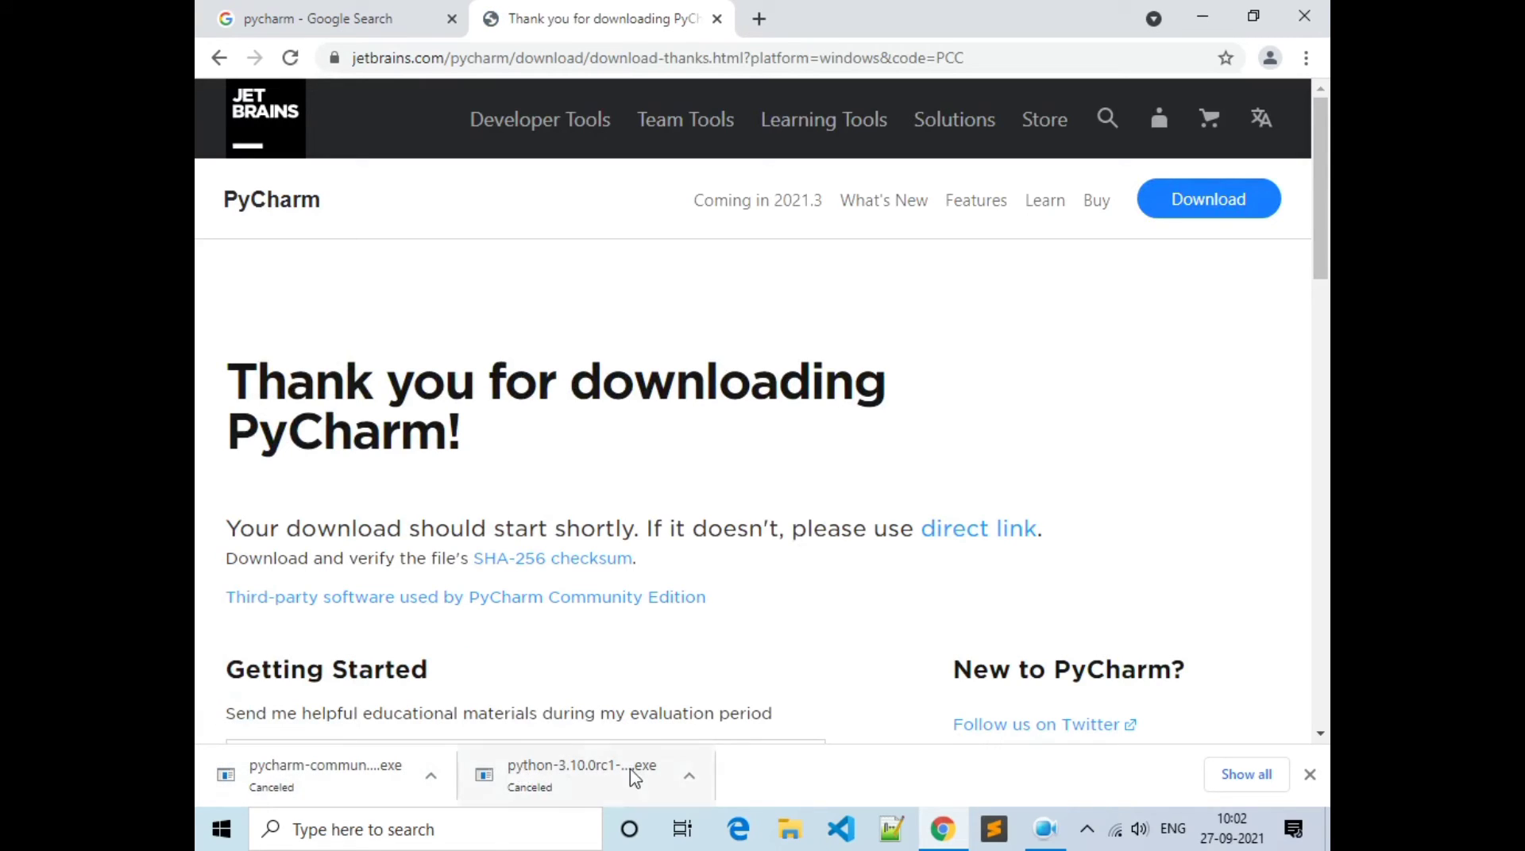
Open a new blank tab, close all the other tabs and exit the browser to the desktop
click(759, 19)
right_click(865, 15)
click(932, 294)
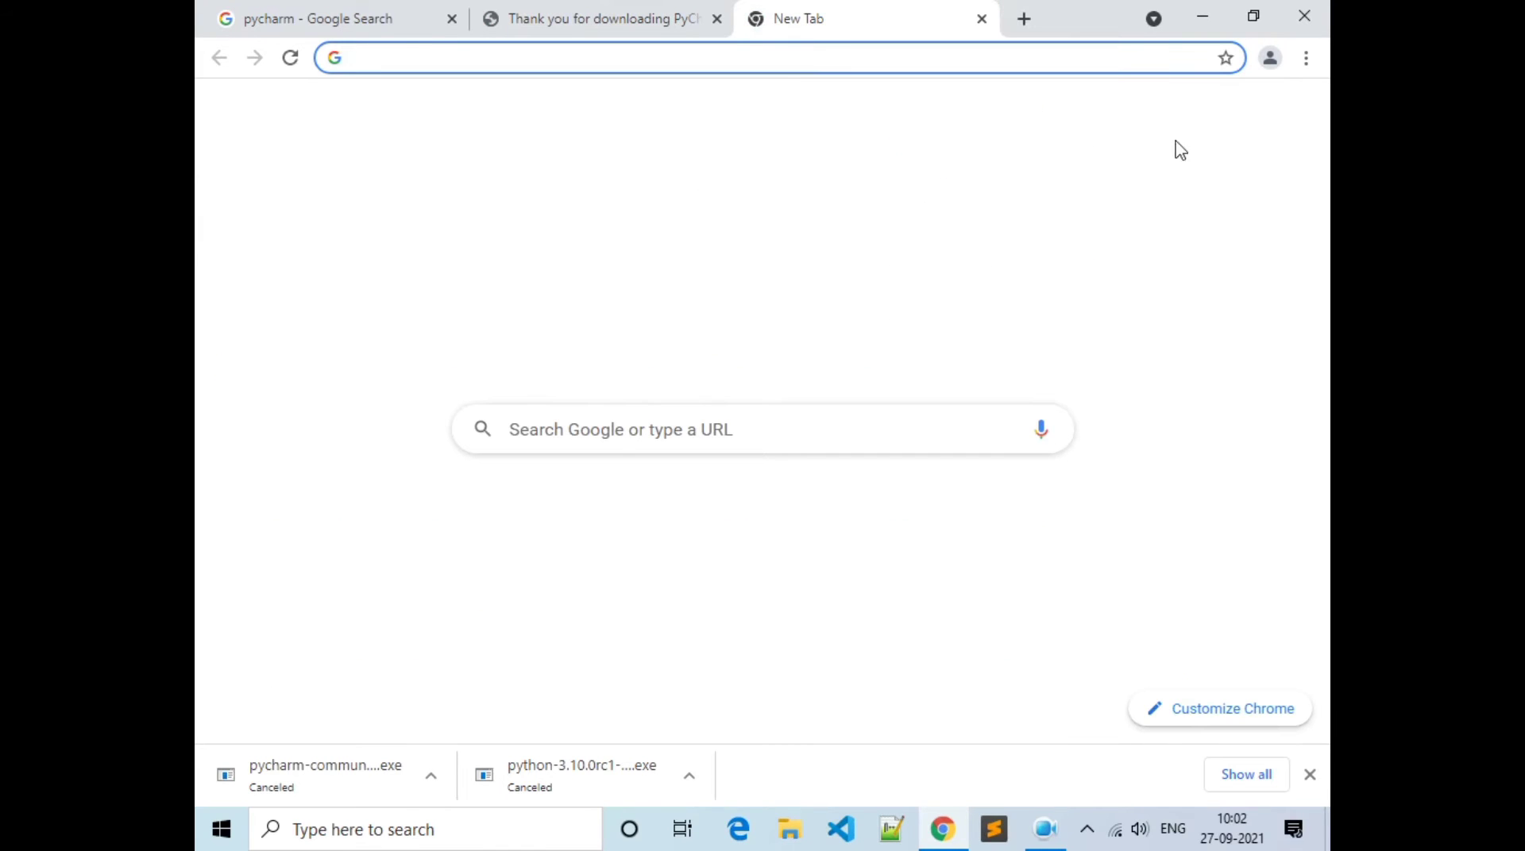
click(1299, 22)
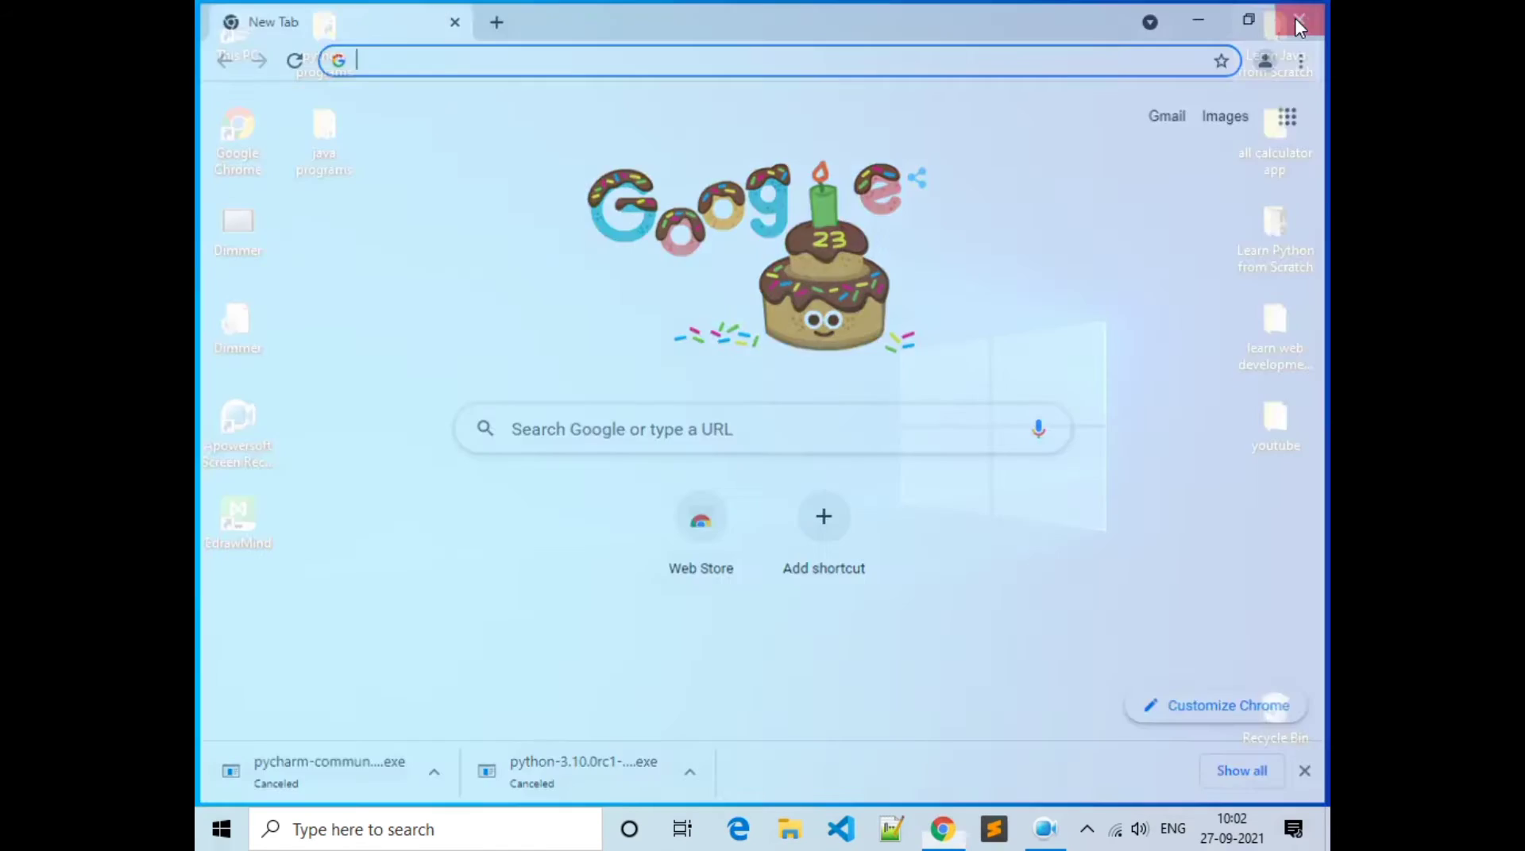
right_click(609, 125)
click(671, 189)
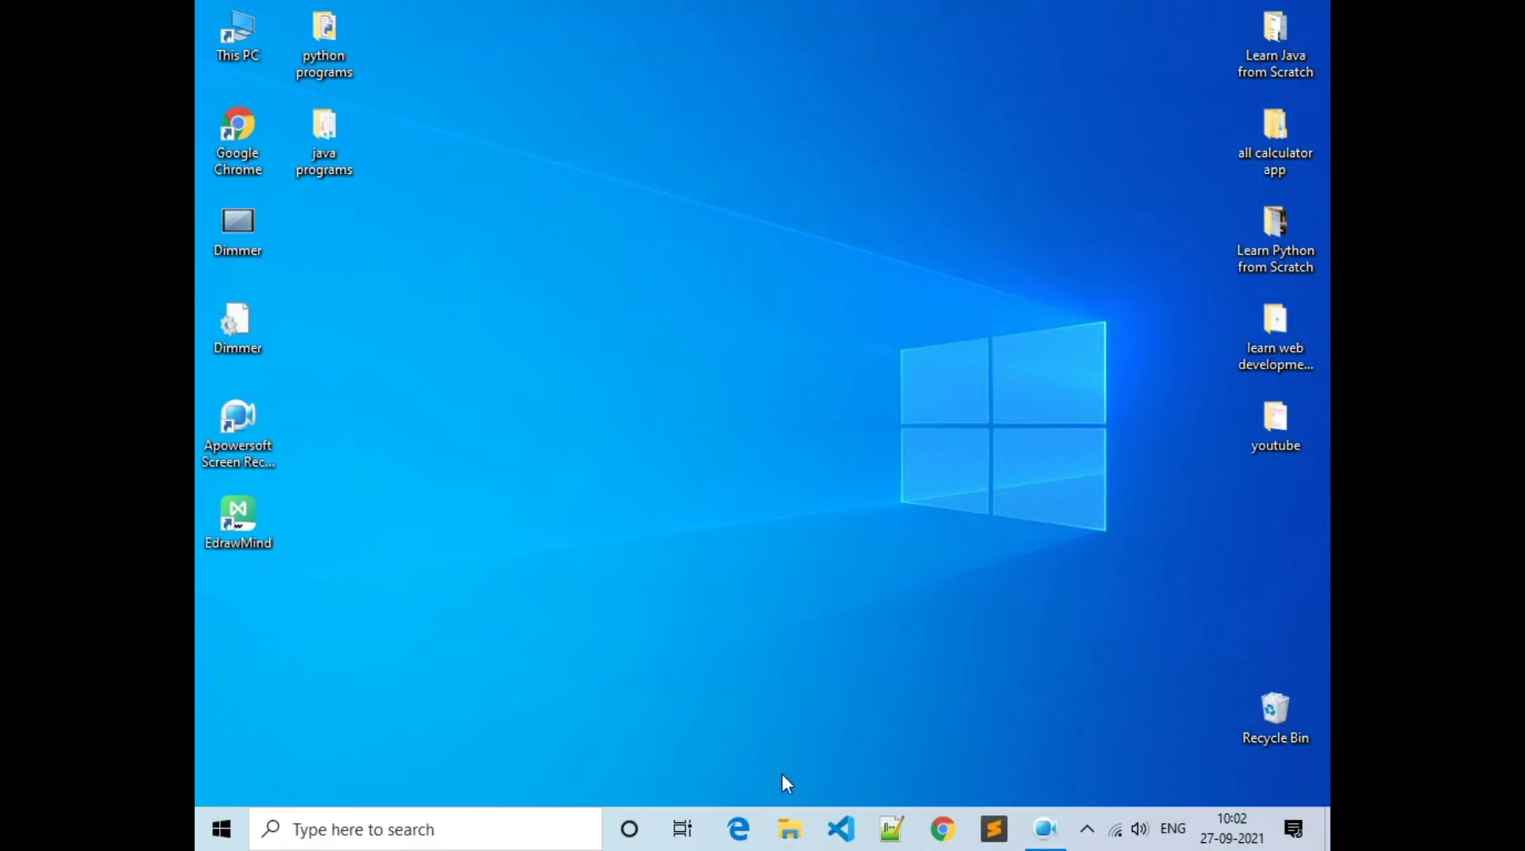
Run python-3.9.6-amd64 from the Downloads folder and start the default installation with Python 3.9 added to PATH
click(789, 829)
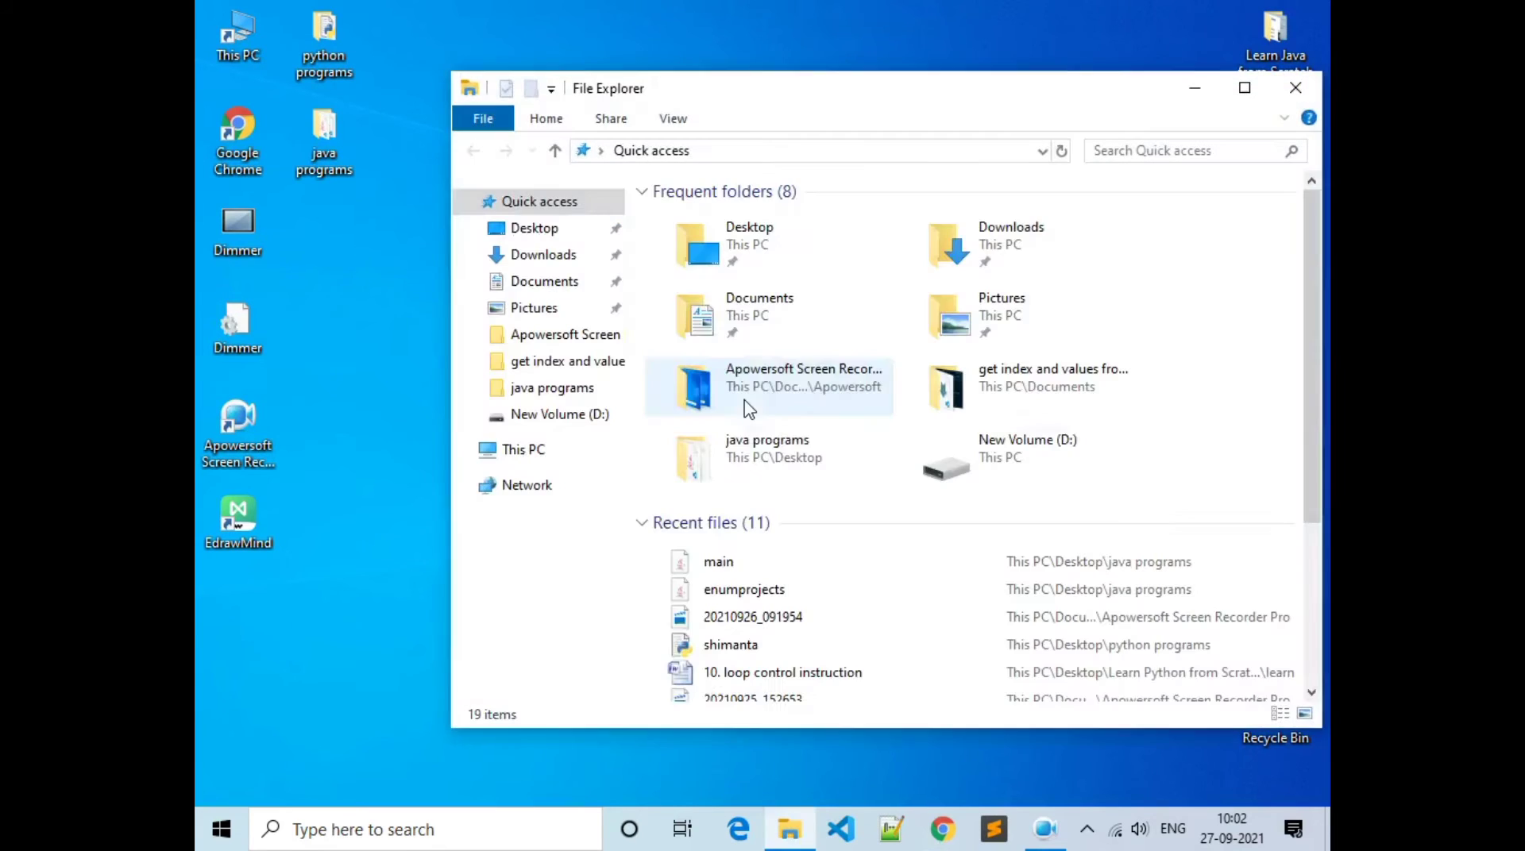
click(560, 252)
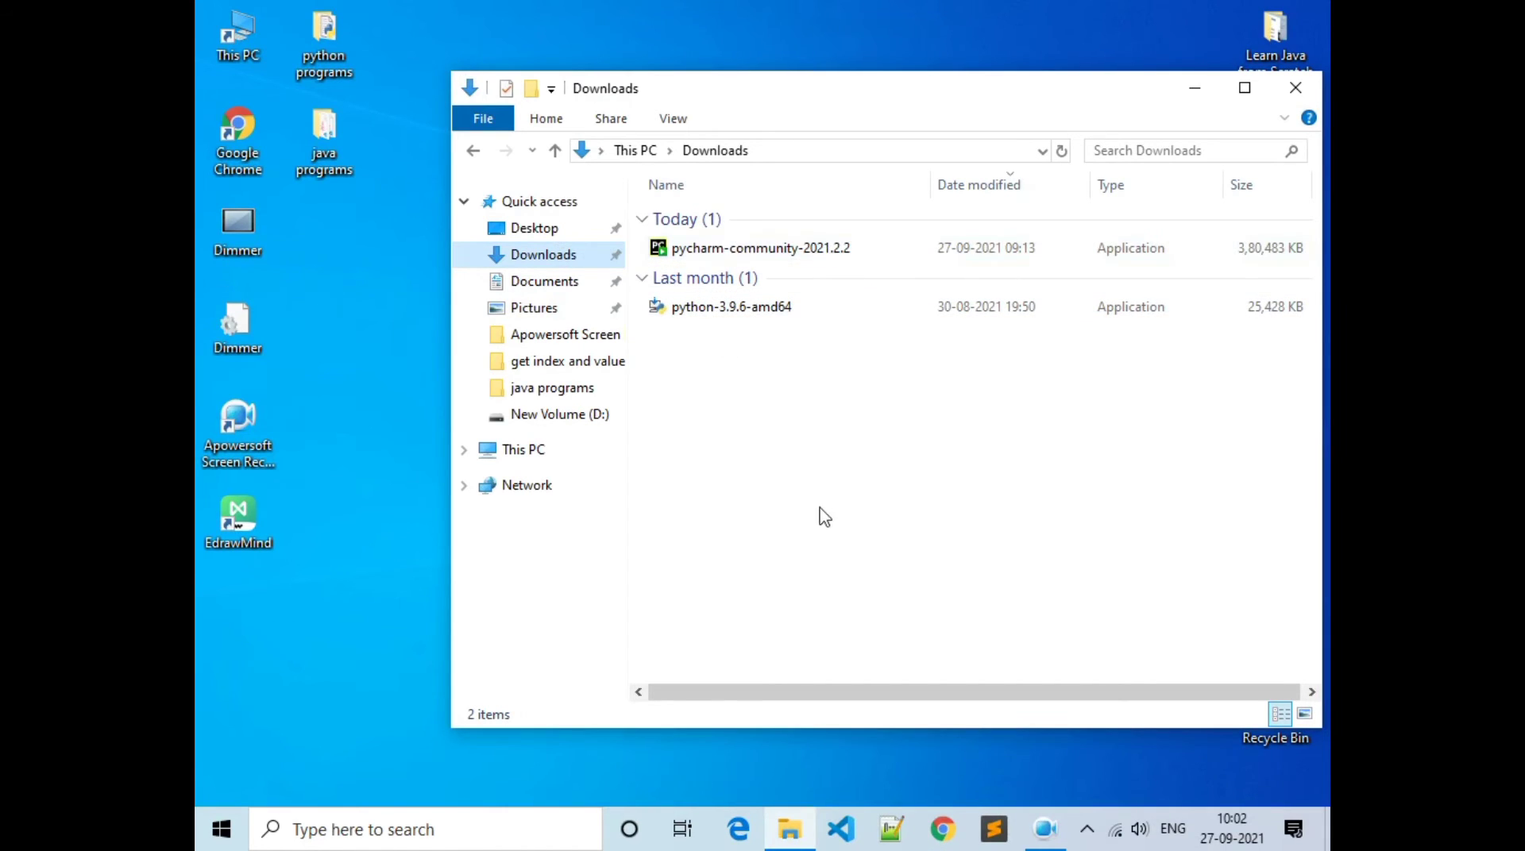
double_click(746, 314)
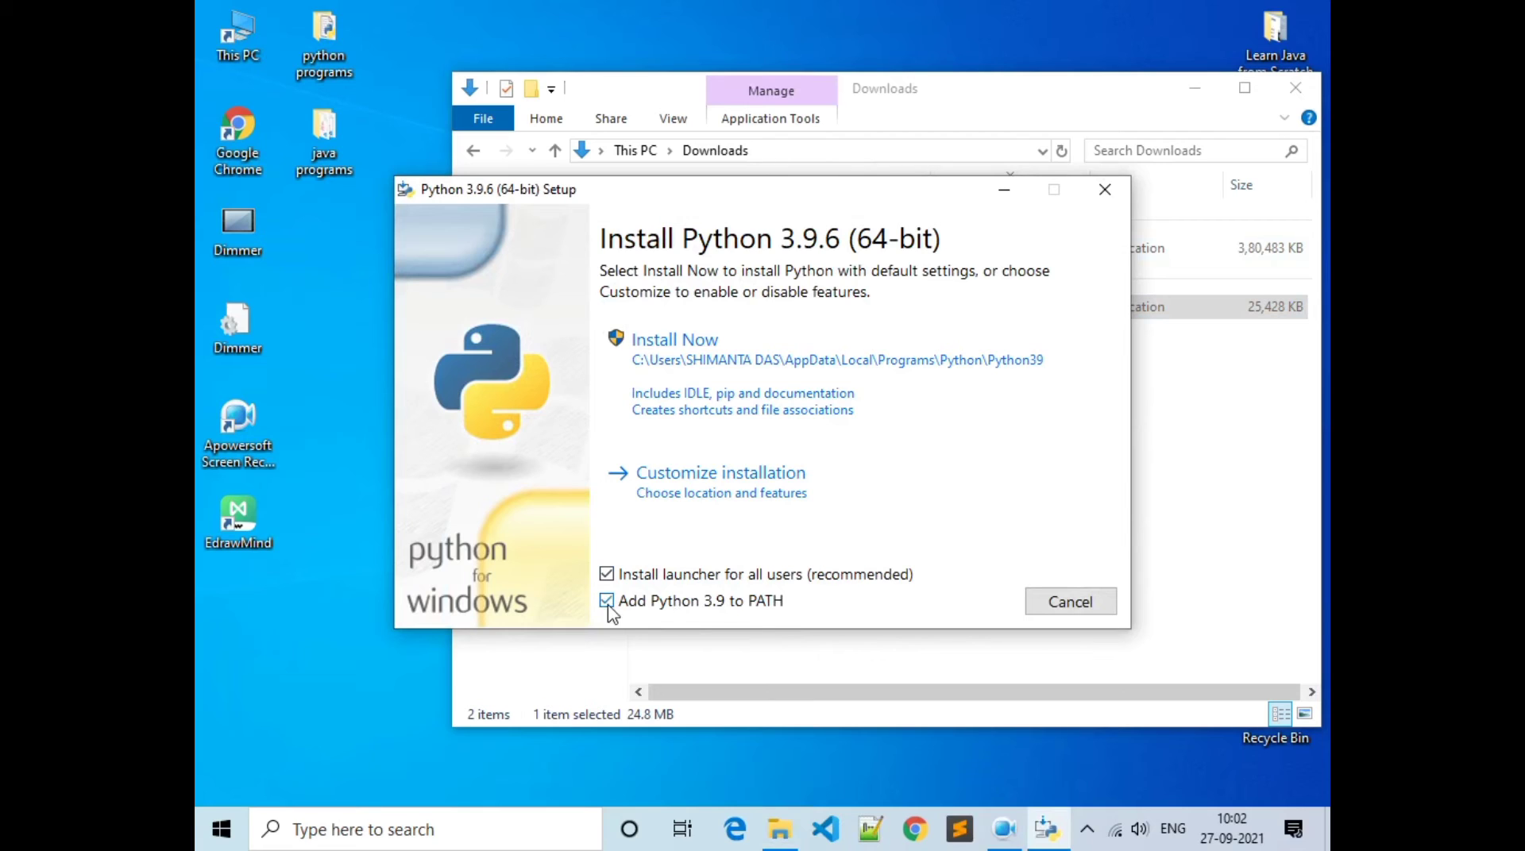
click(750, 380)
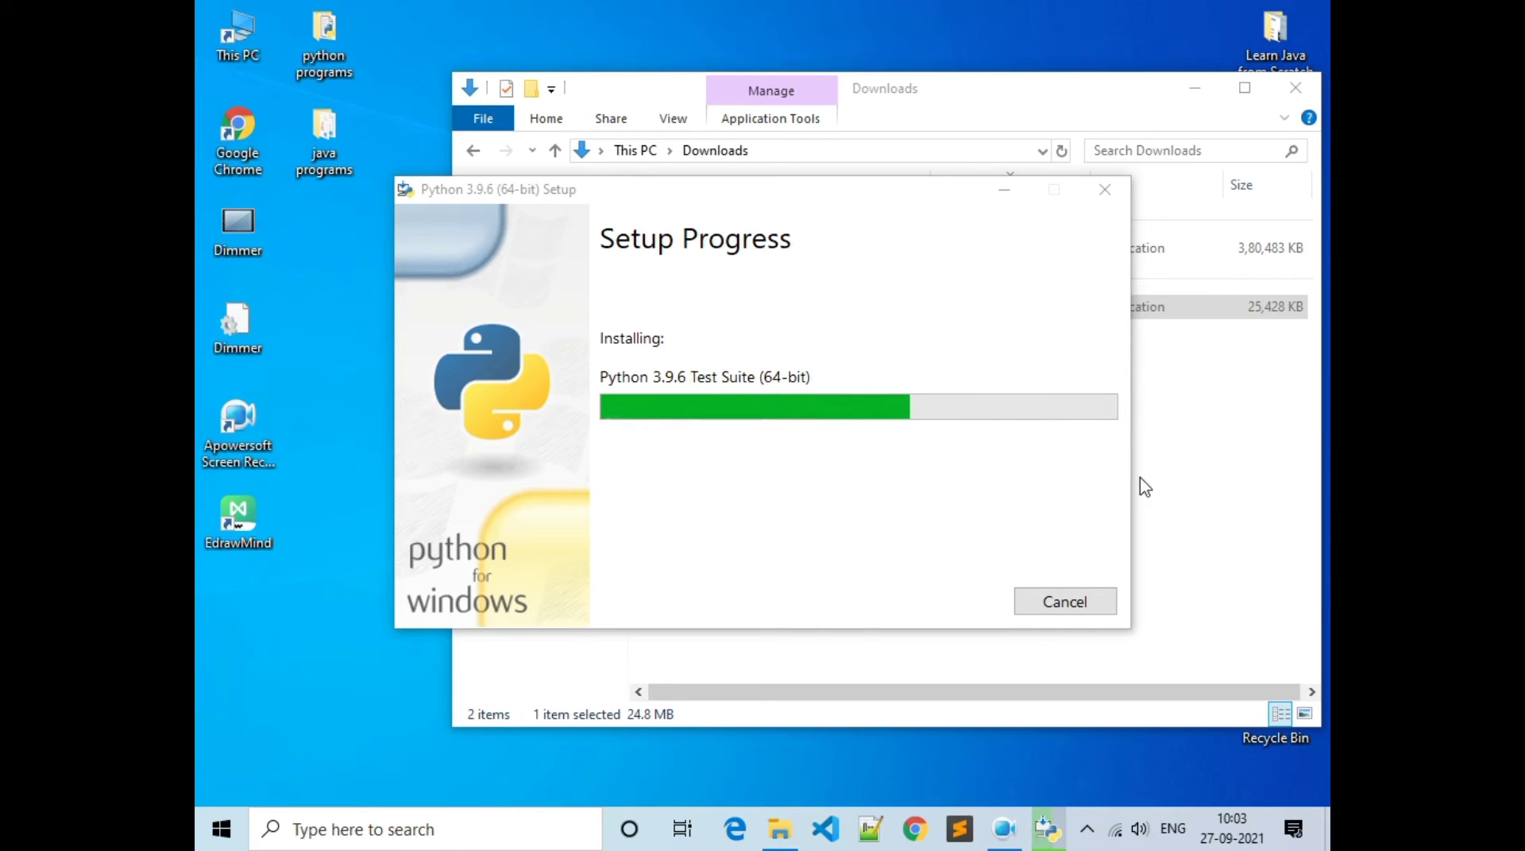
click(1088, 830)
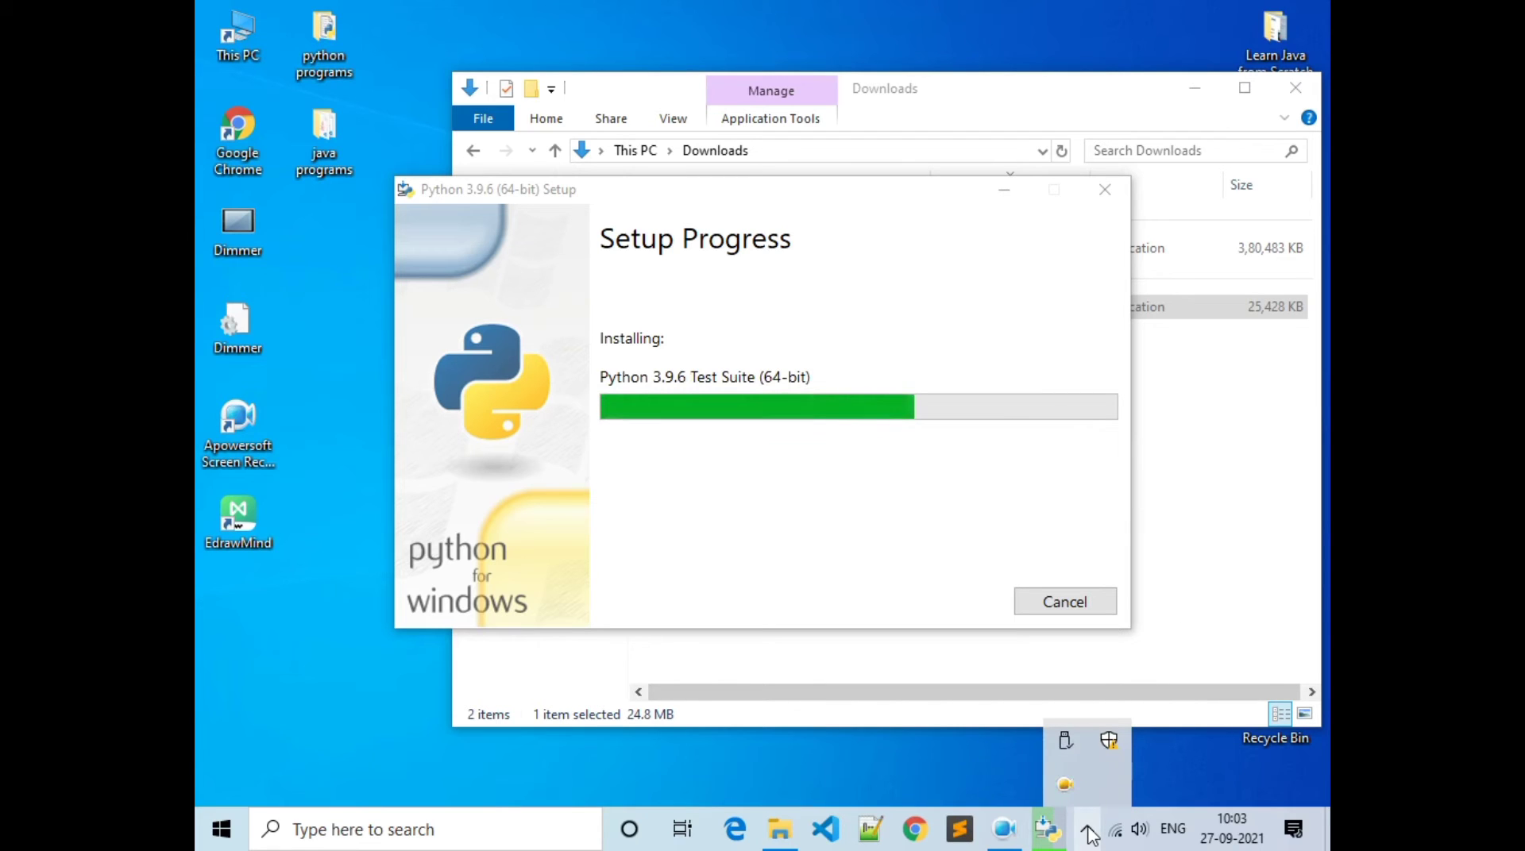
right_click(1067, 788)
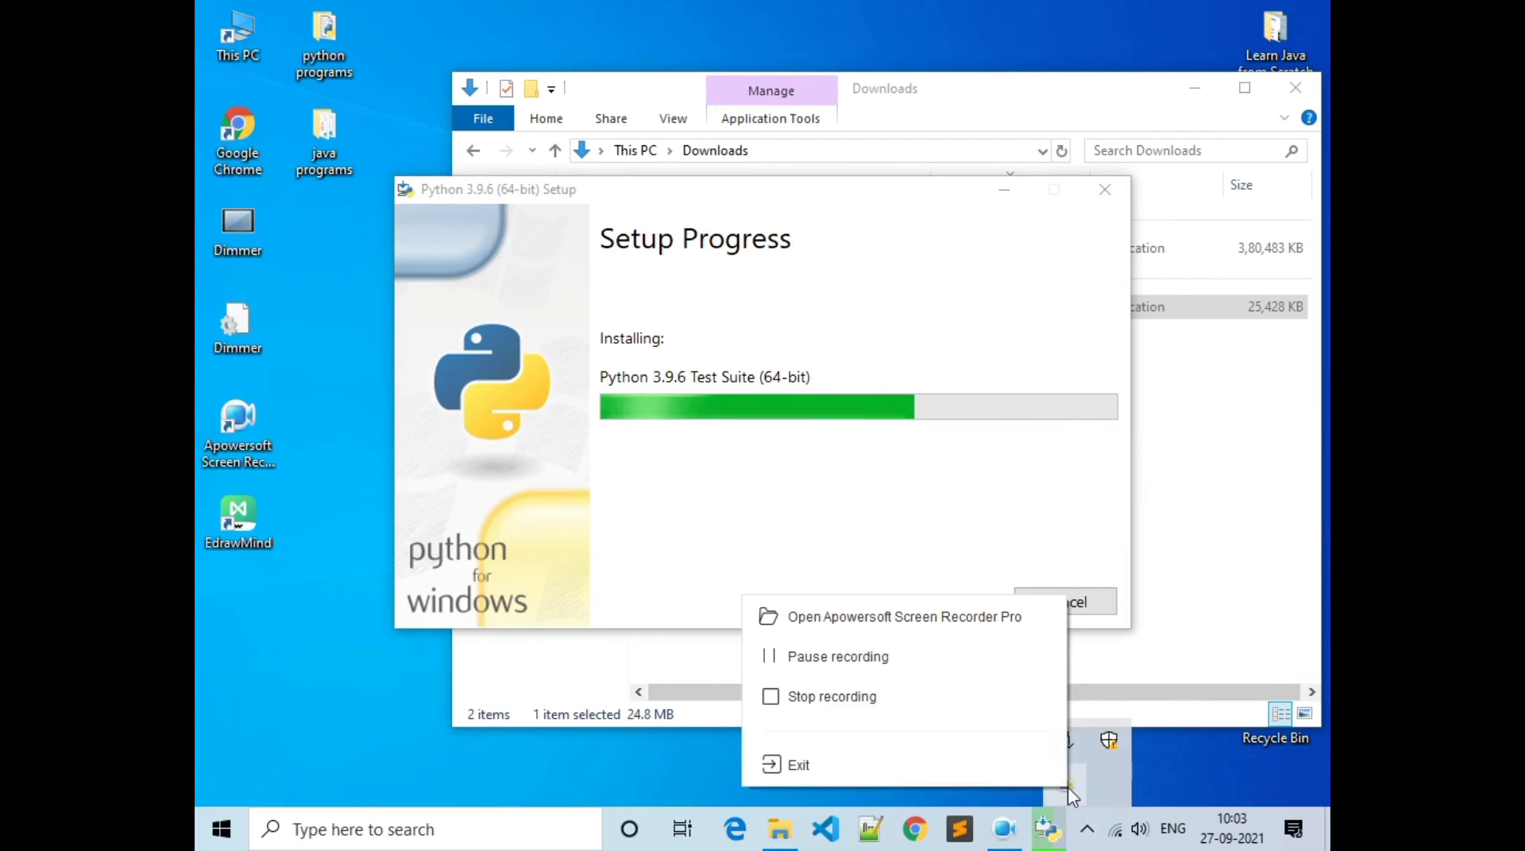
click(971, 673)
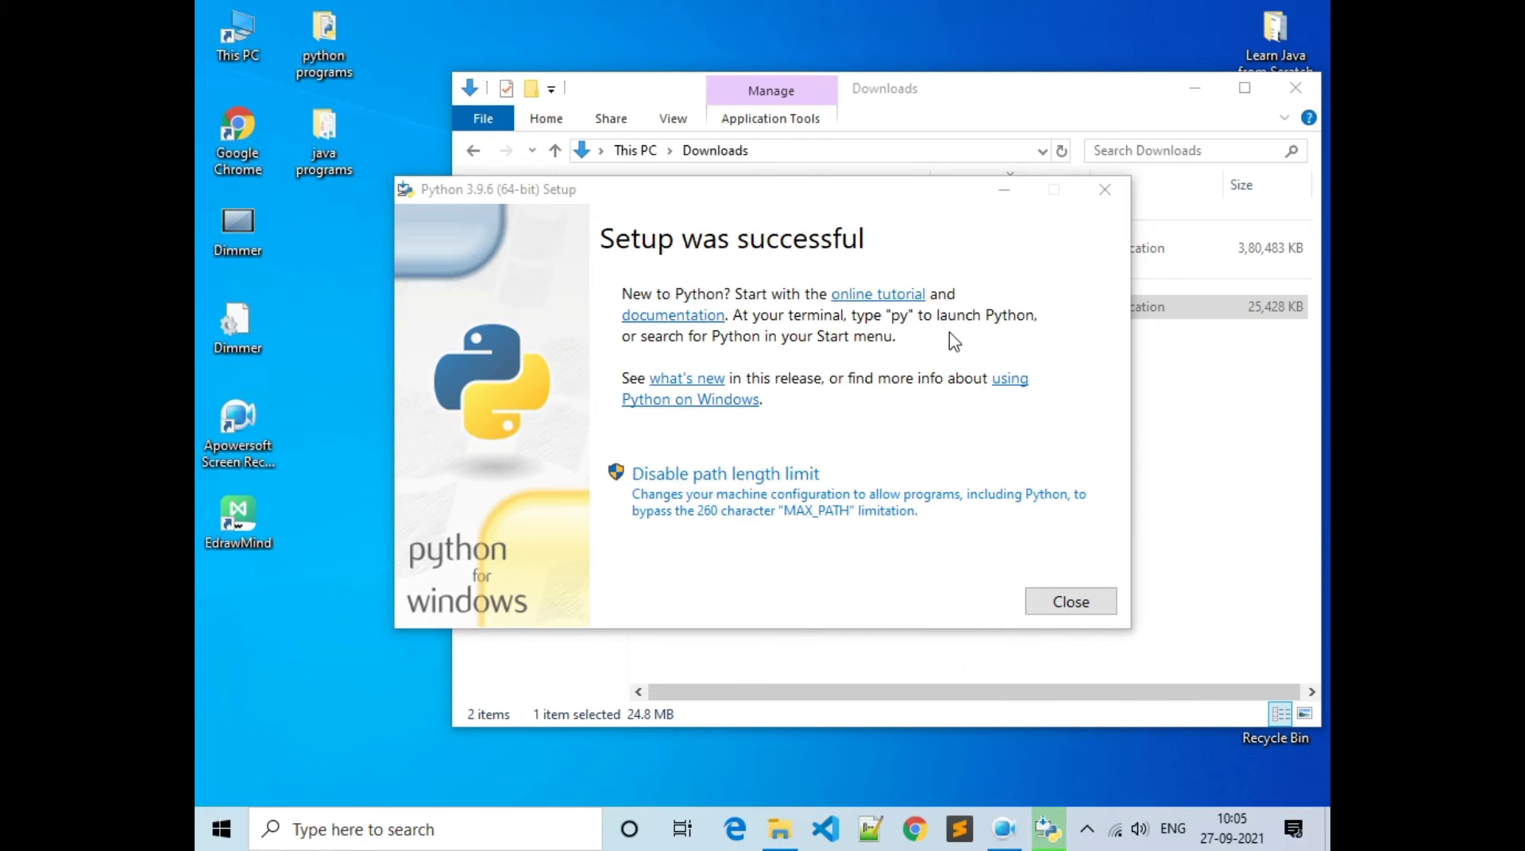
Close the Python setup and run pycharm-community-2021.2.2 from Downloads, continuing to the installation options
click(613, 236)
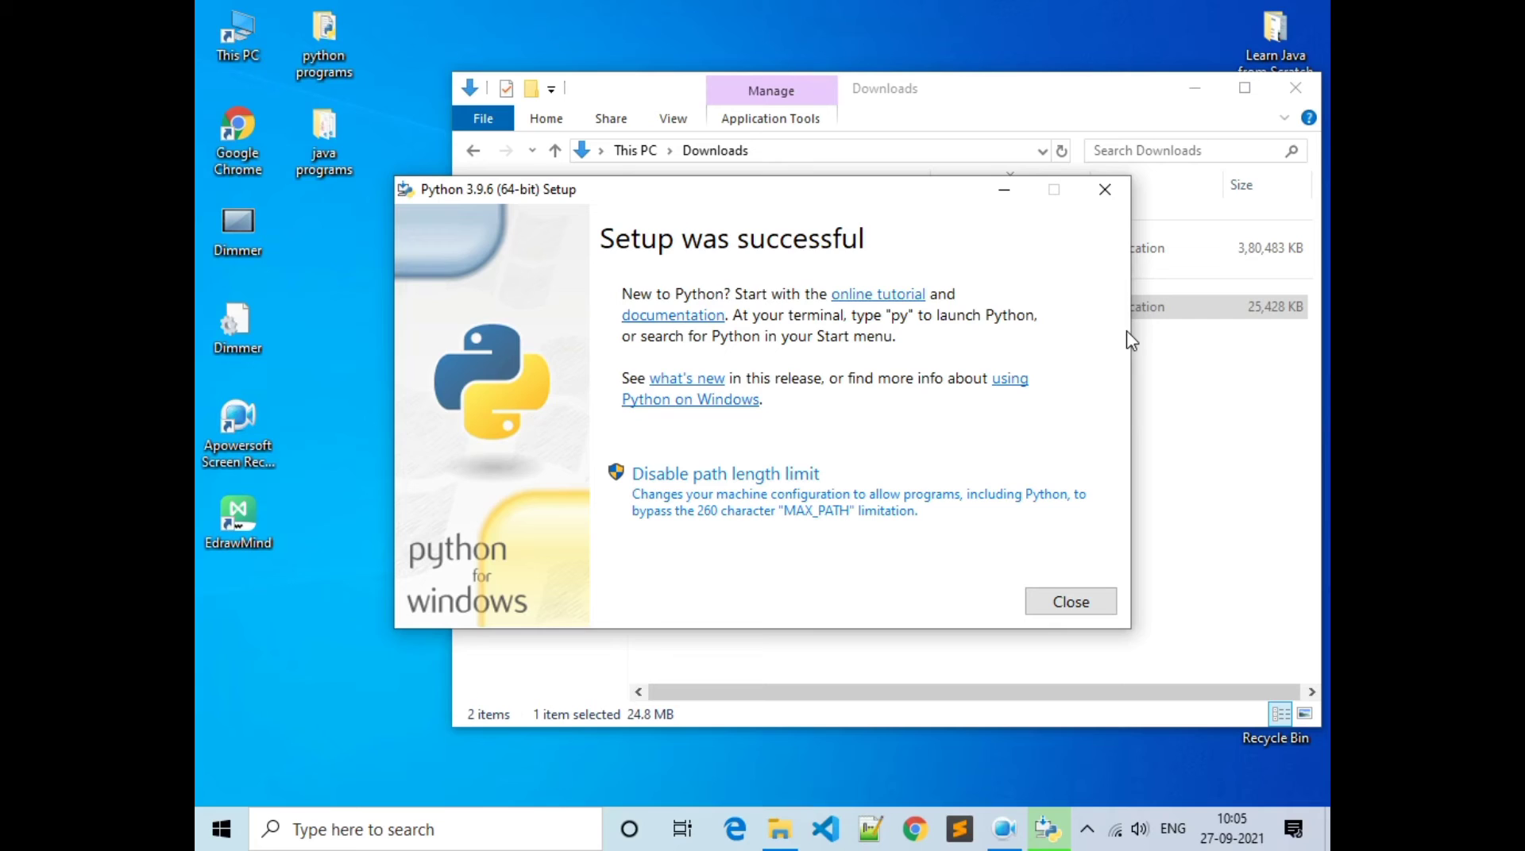
click(1105, 190)
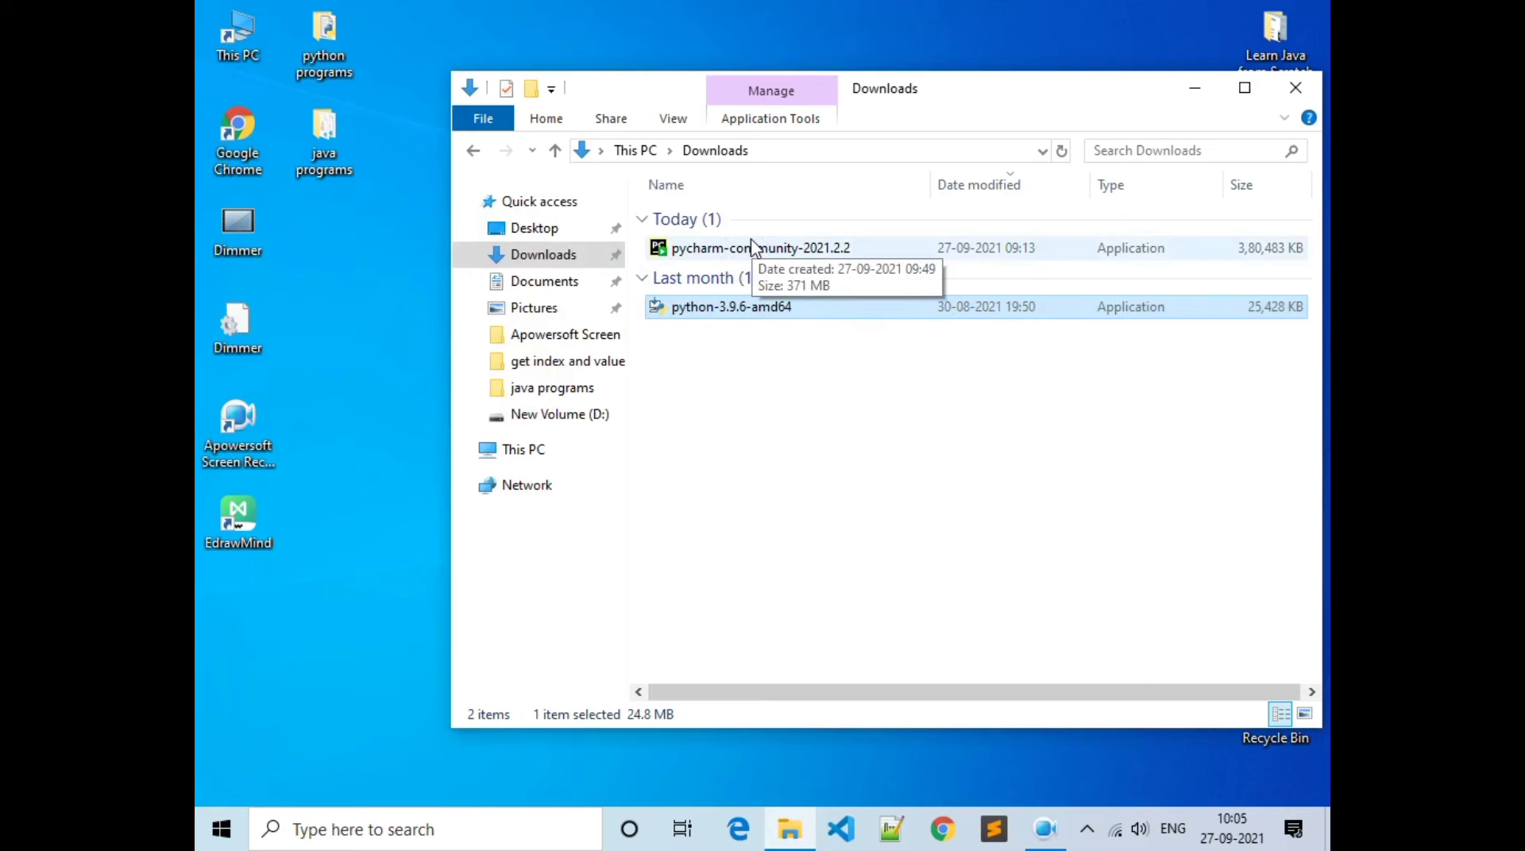
double_click(753, 247)
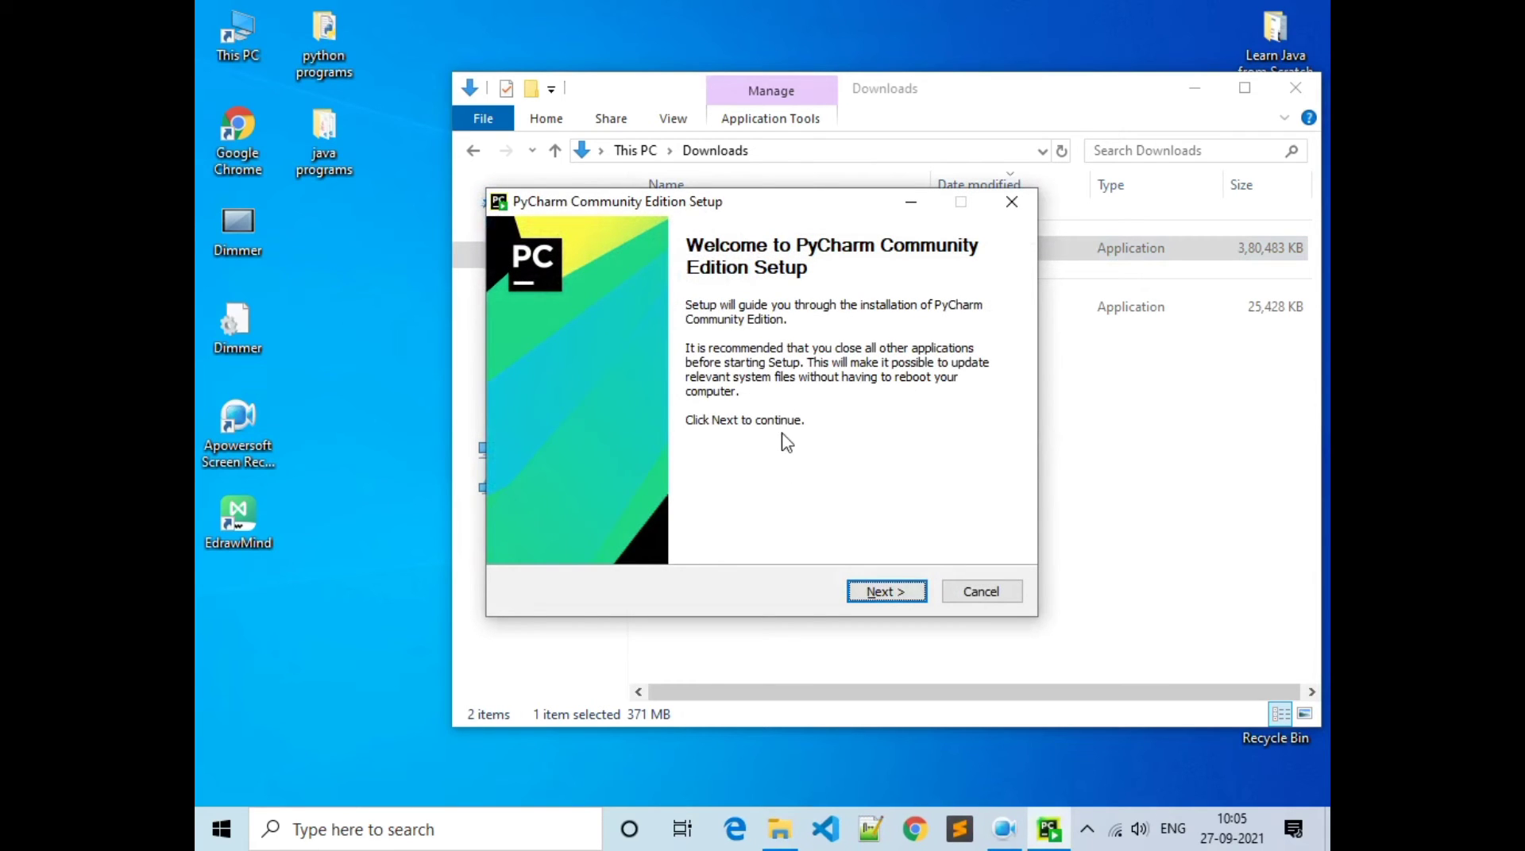
click(862, 592)
click(864, 597)
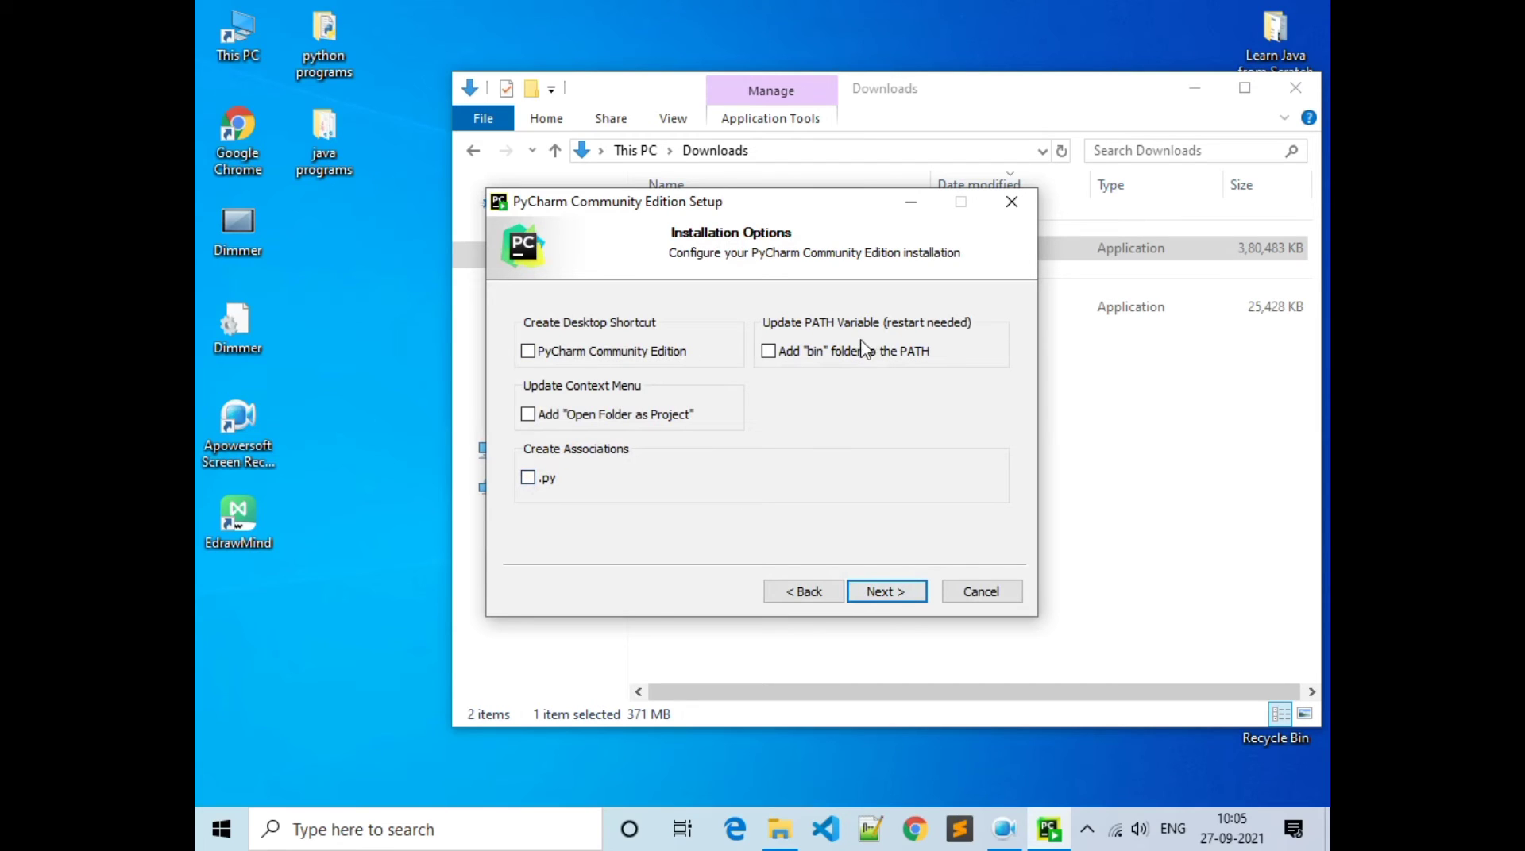
Install PyCharm with the desktop shortcut, .py association, "bin" folder in PATH and "Open Folder as Project" enabled, using the JetBrains Start Menu folder
click(528, 479)
click(875, 353)
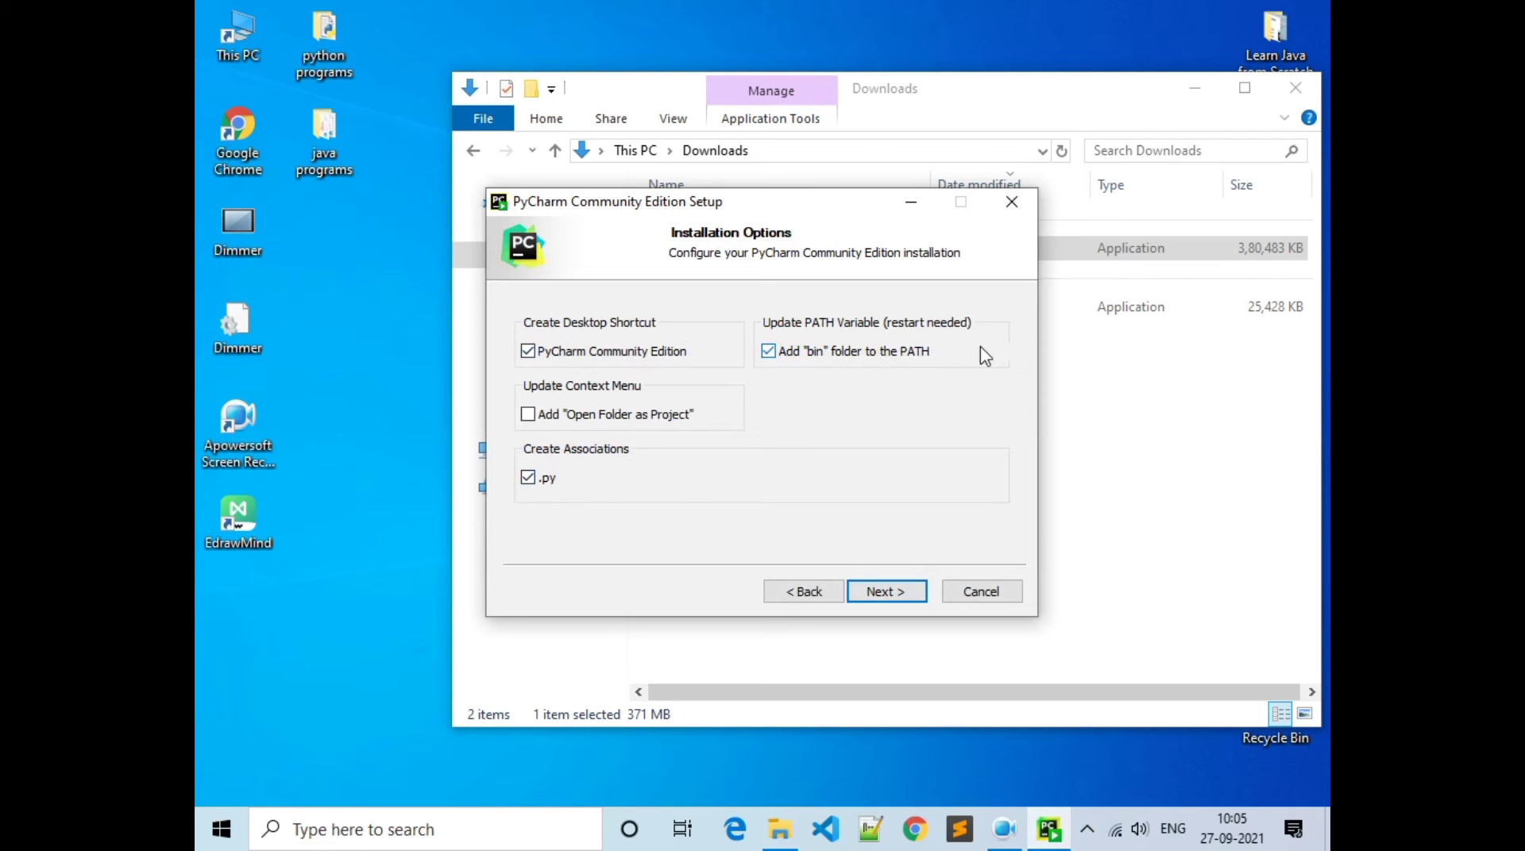
click(529, 415)
click(891, 592)
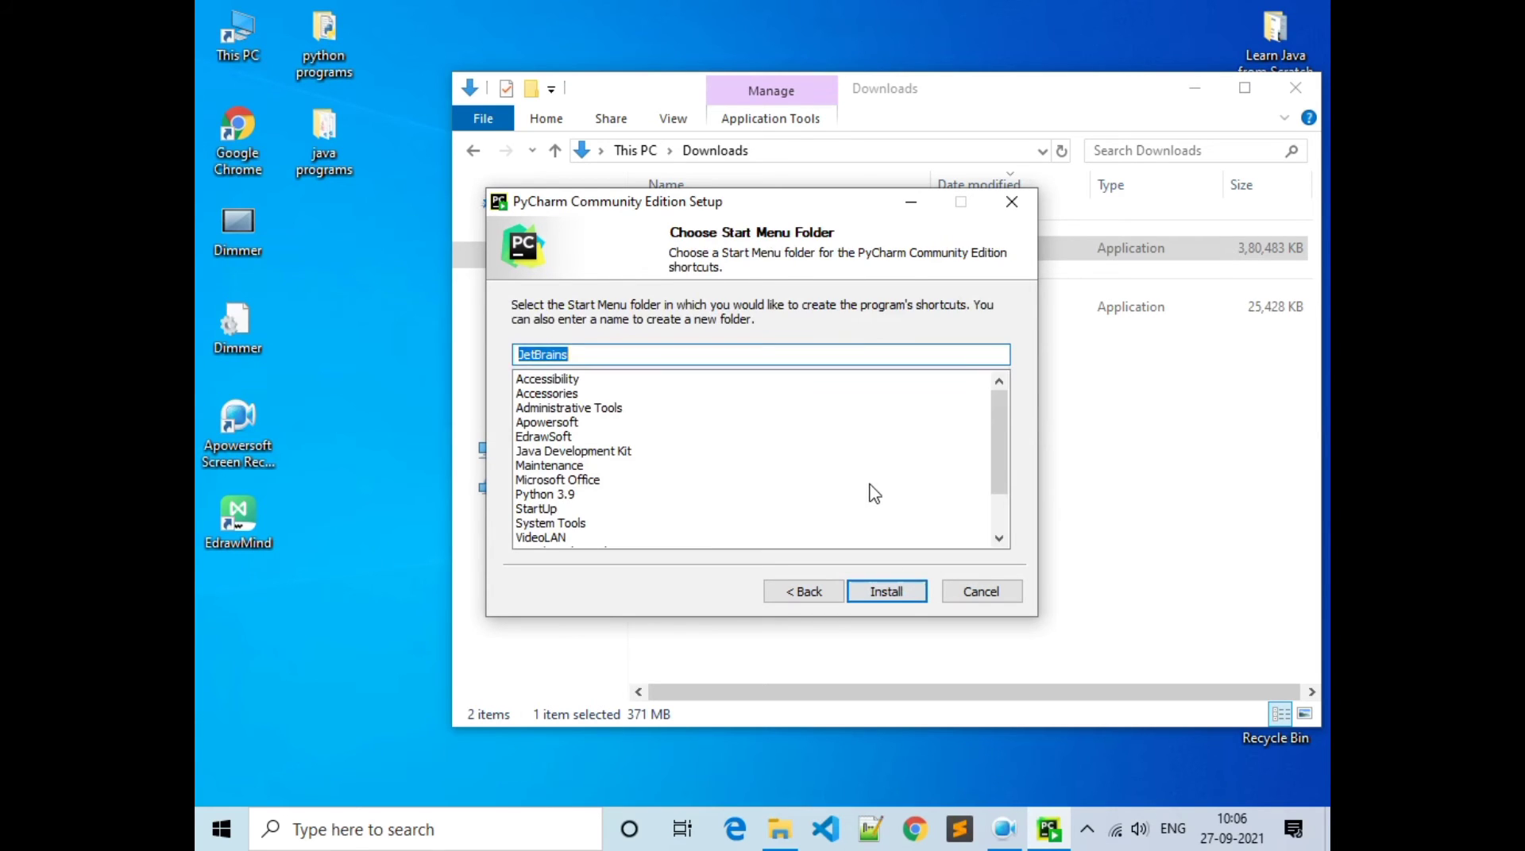
click(903, 594)
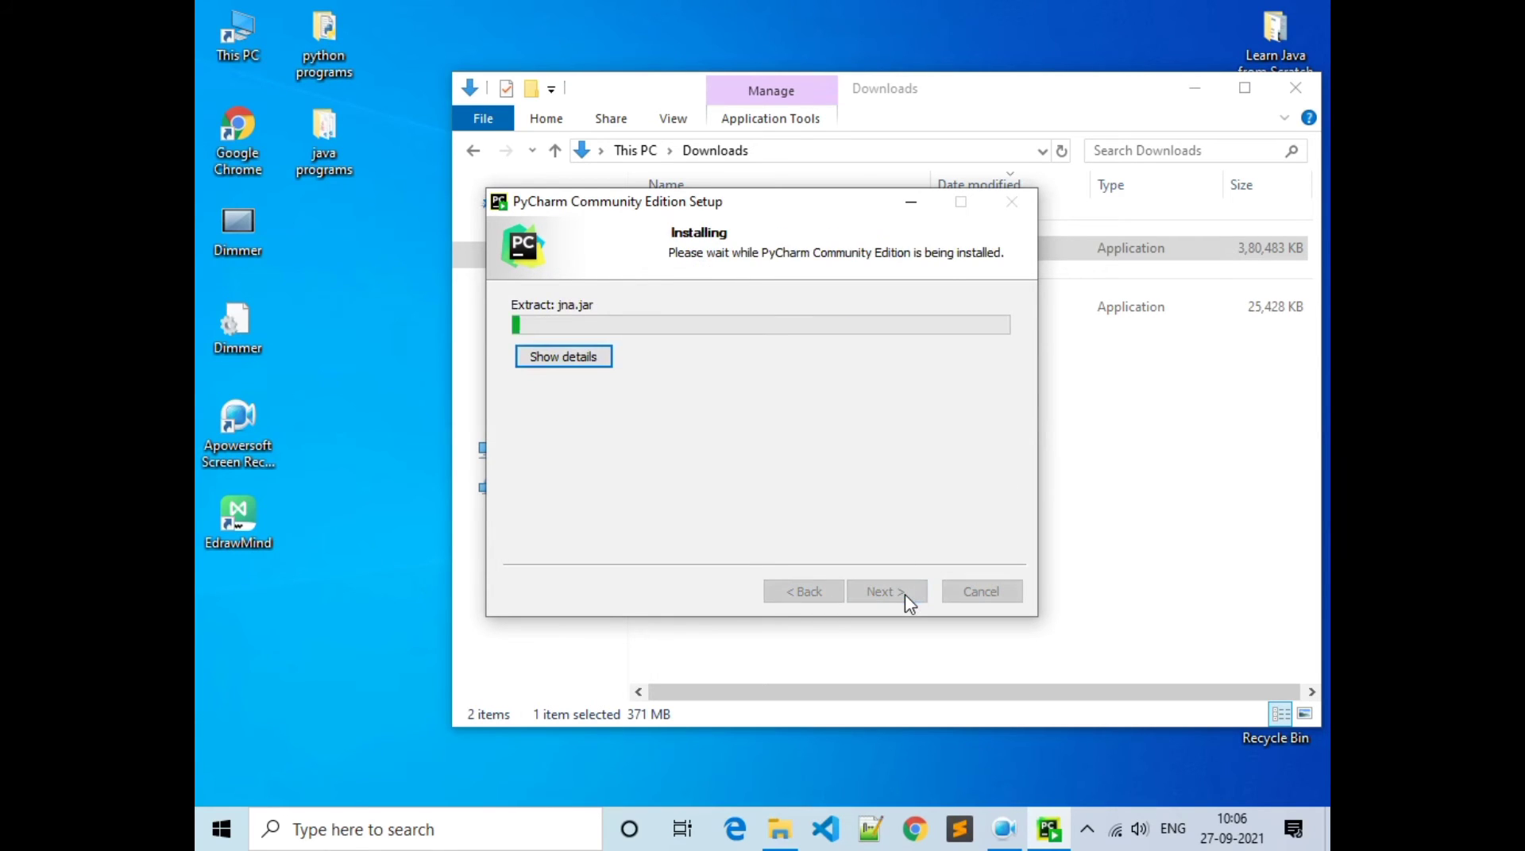
click(1086, 829)
right_click(1065, 784)
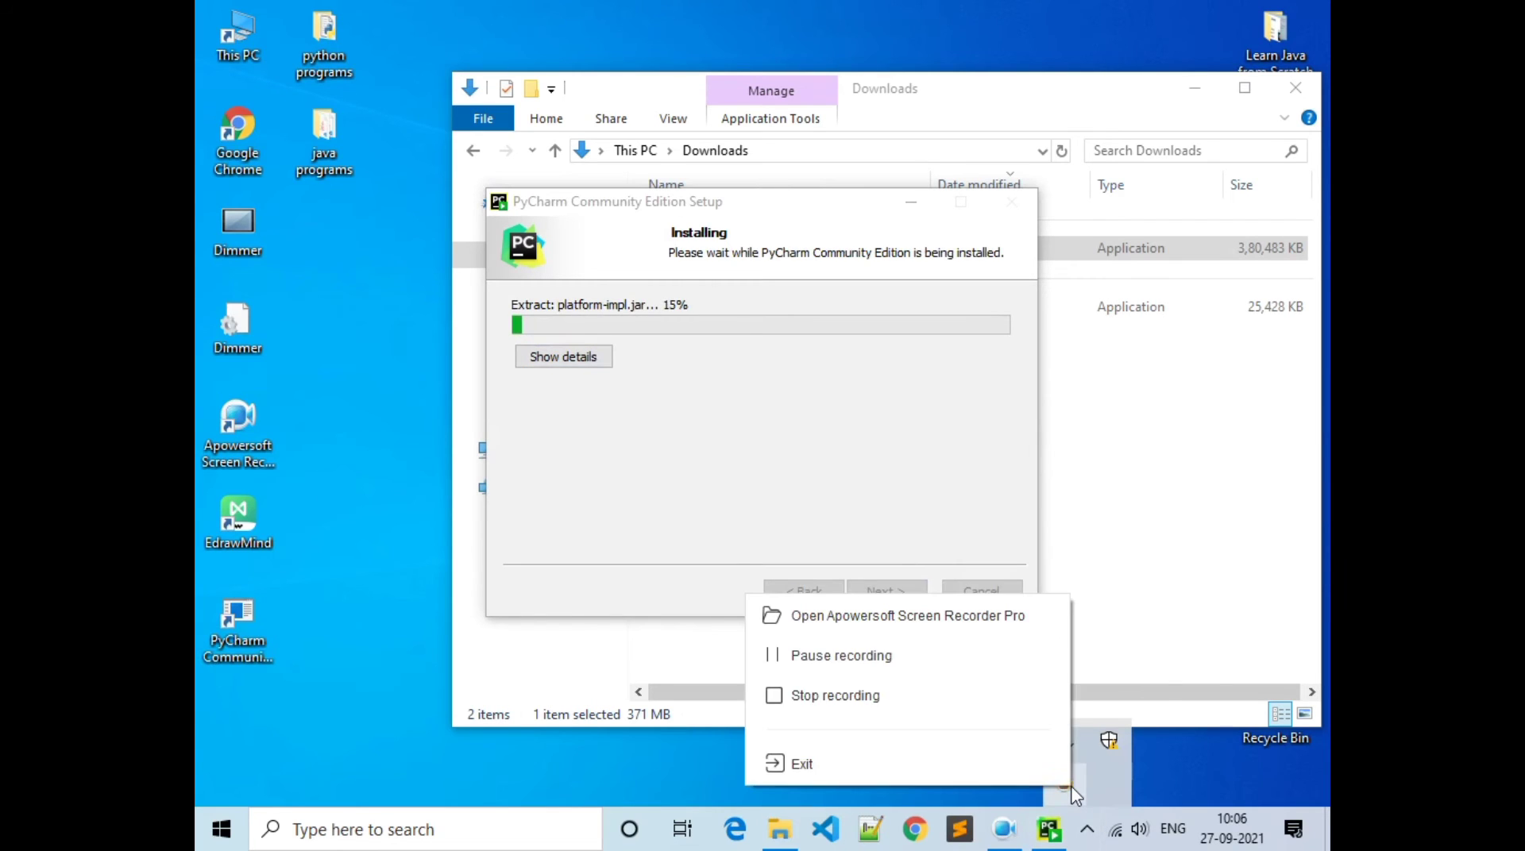
click(957, 671)
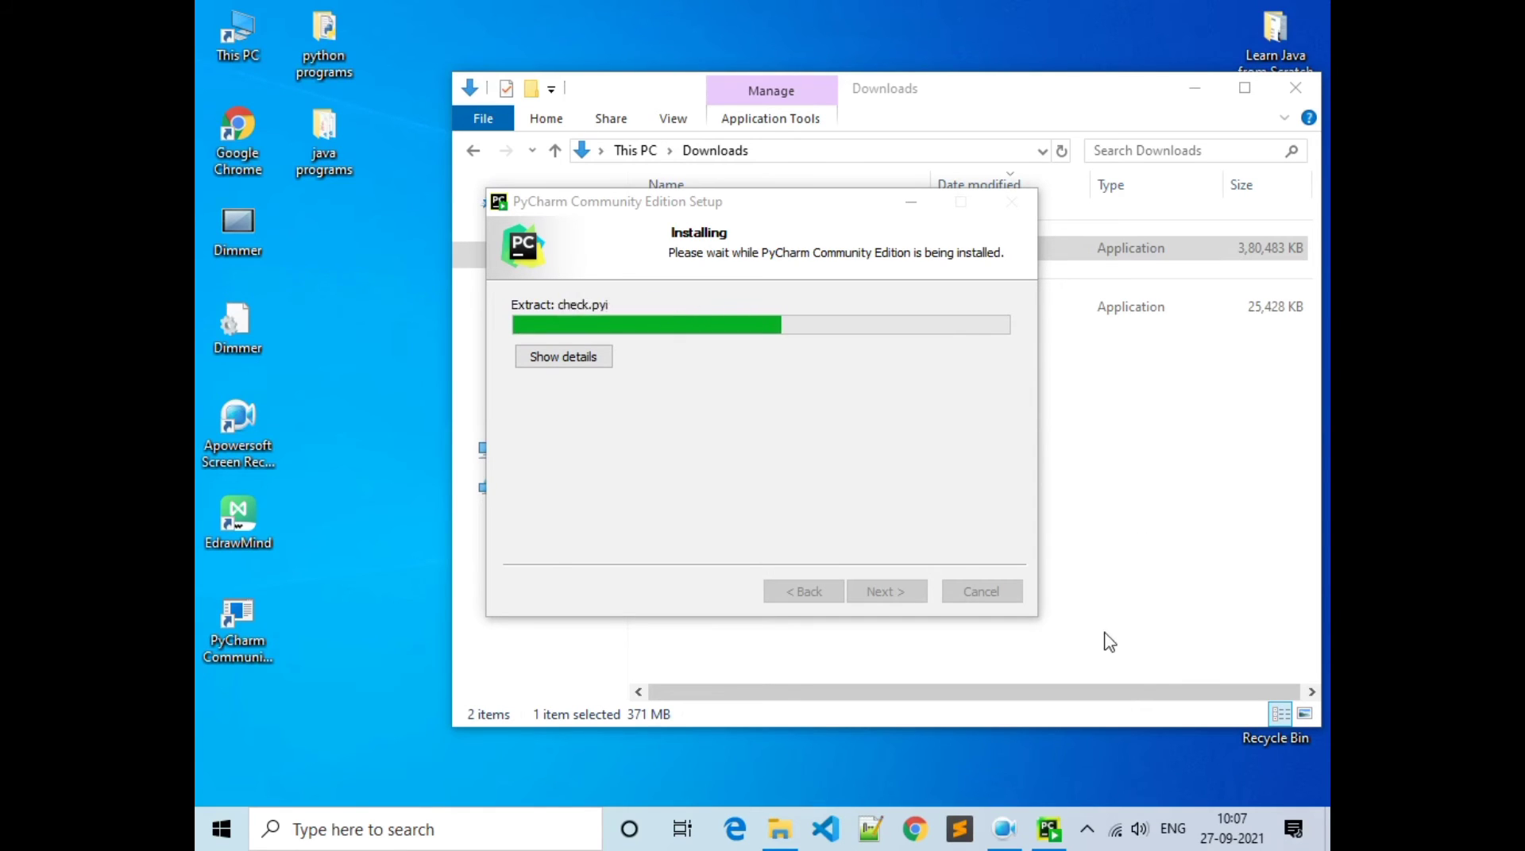
right_click(1084, 838)
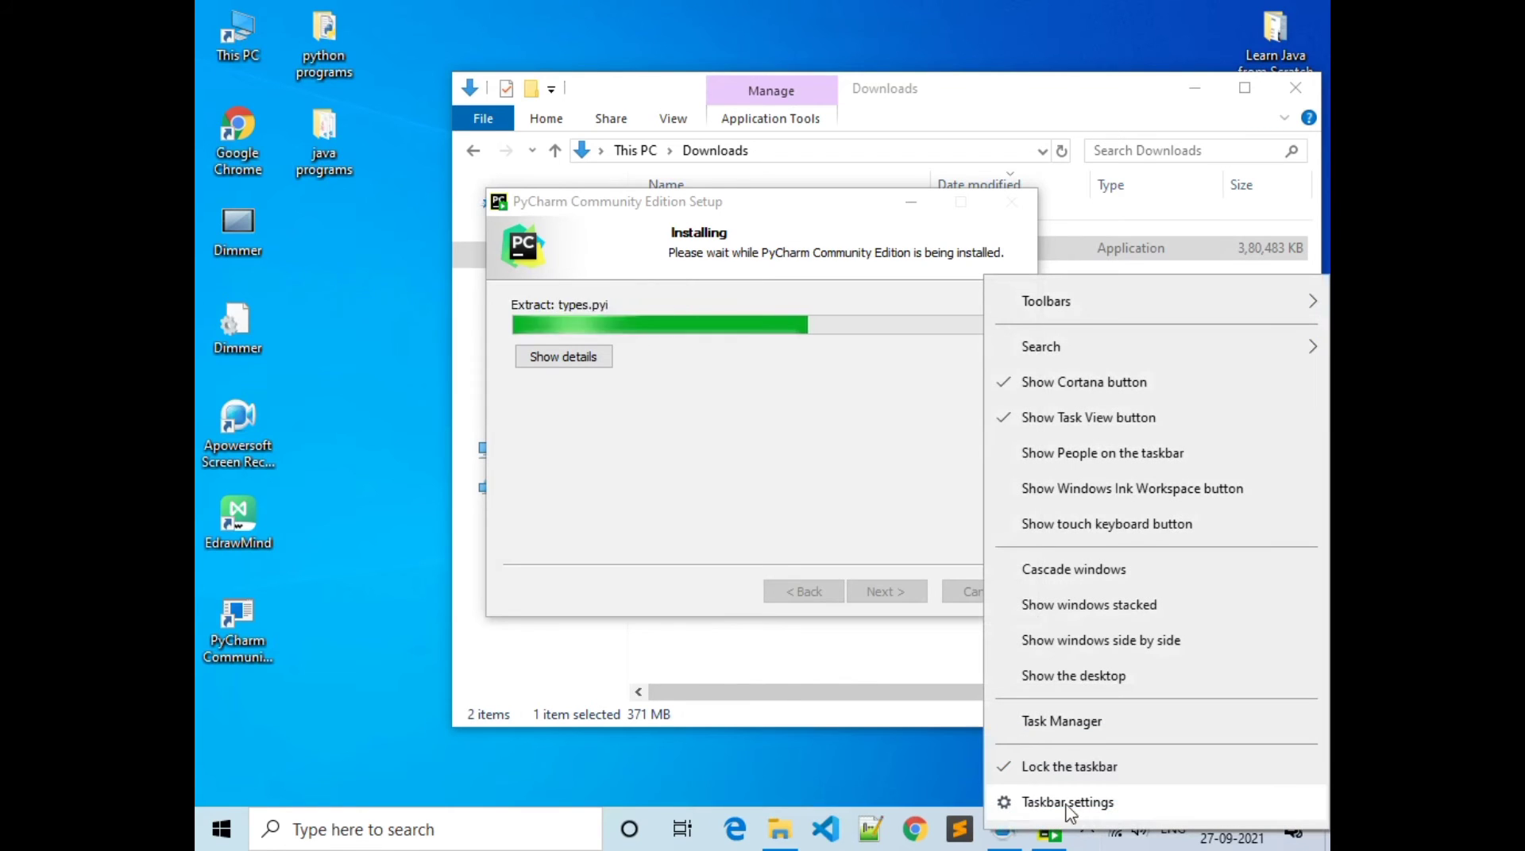
click(919, 766)
click(1086, 829)
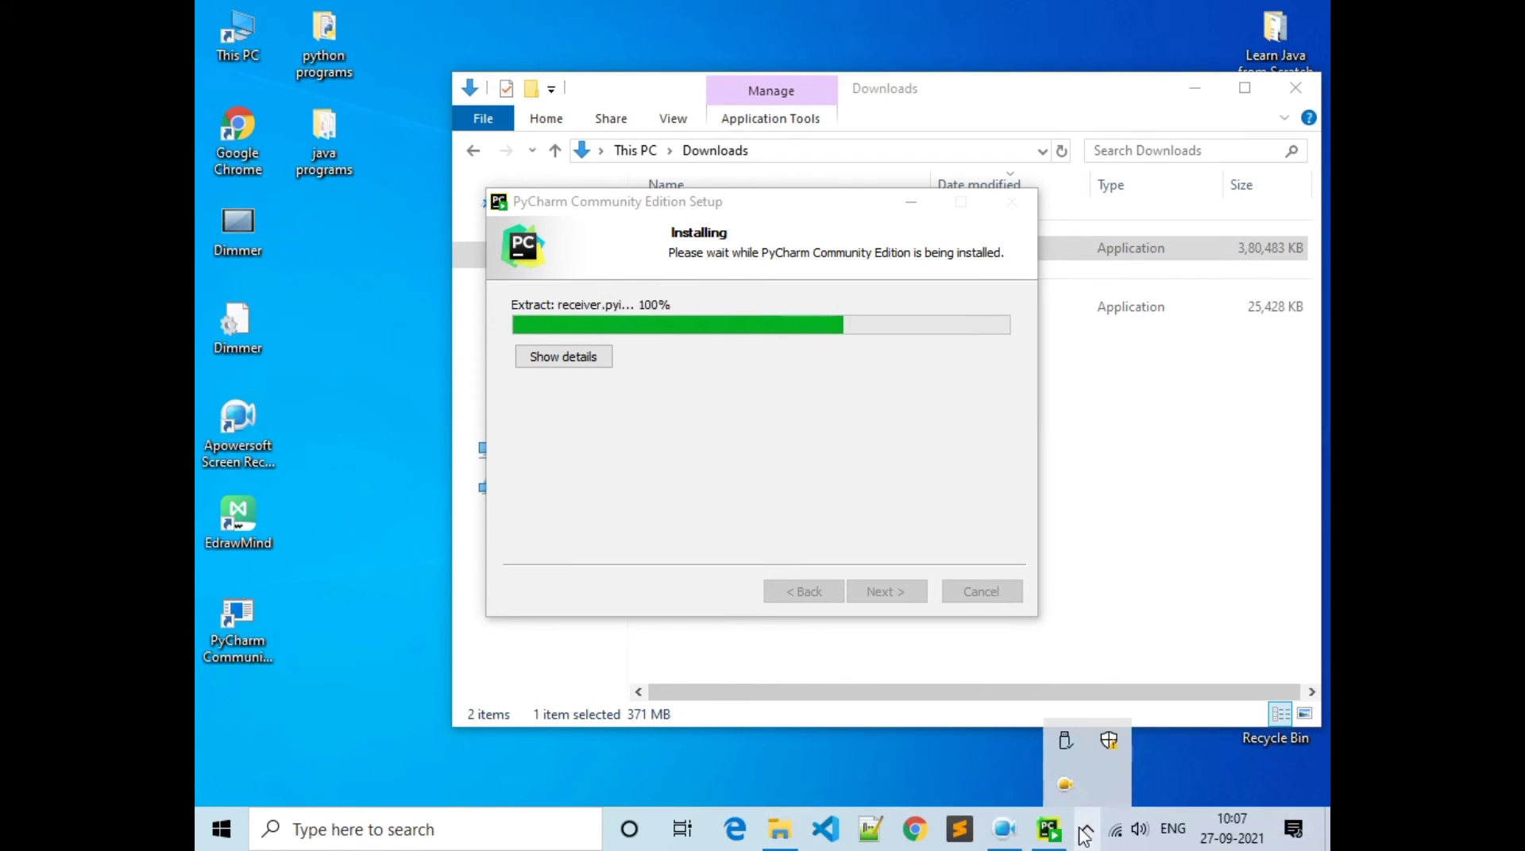
right_click(1068, 789)
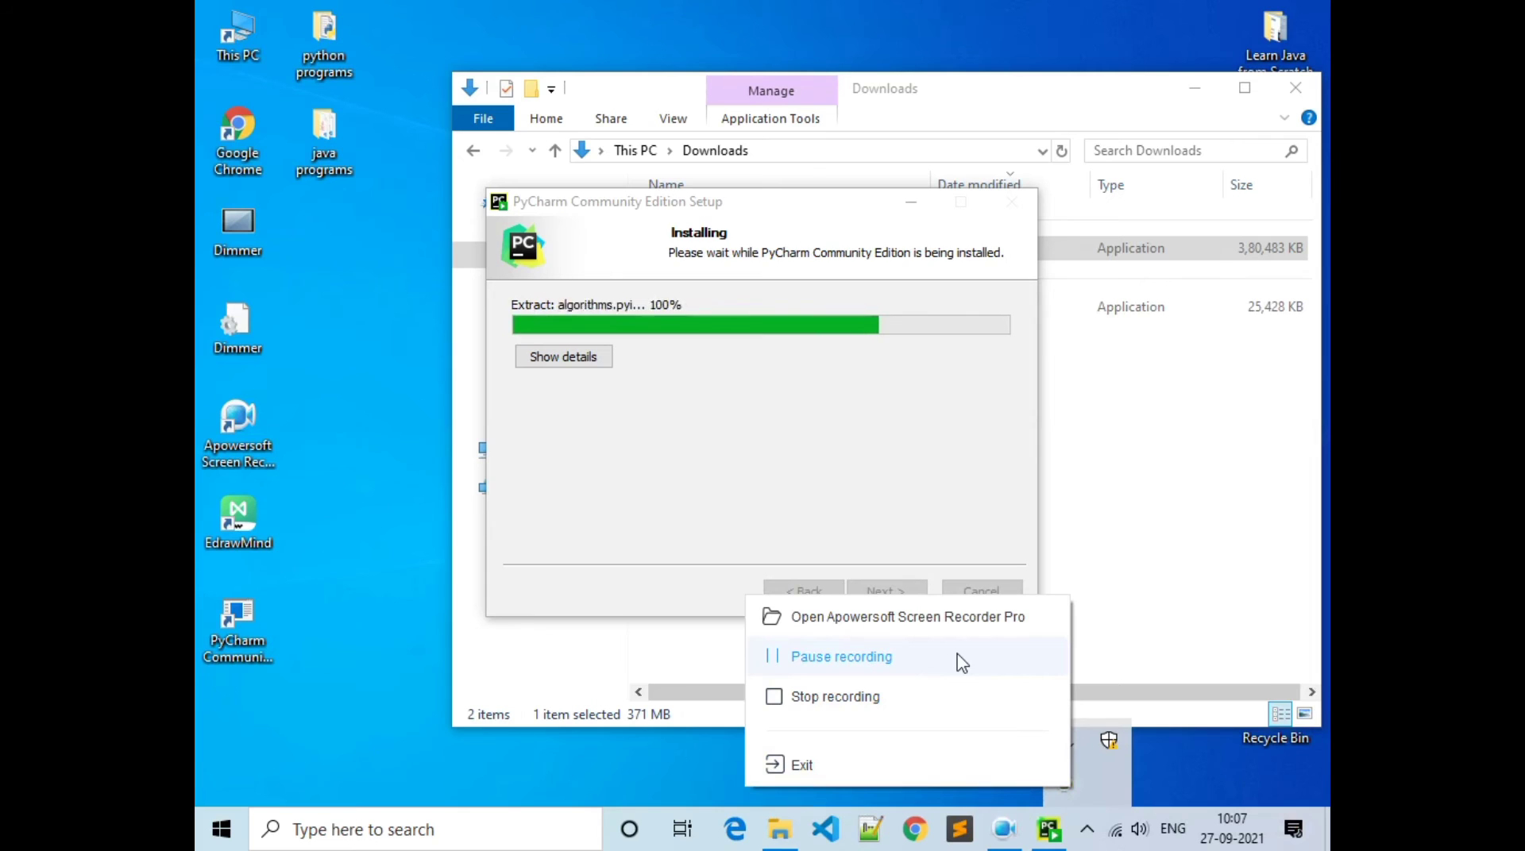
click(960, 662)
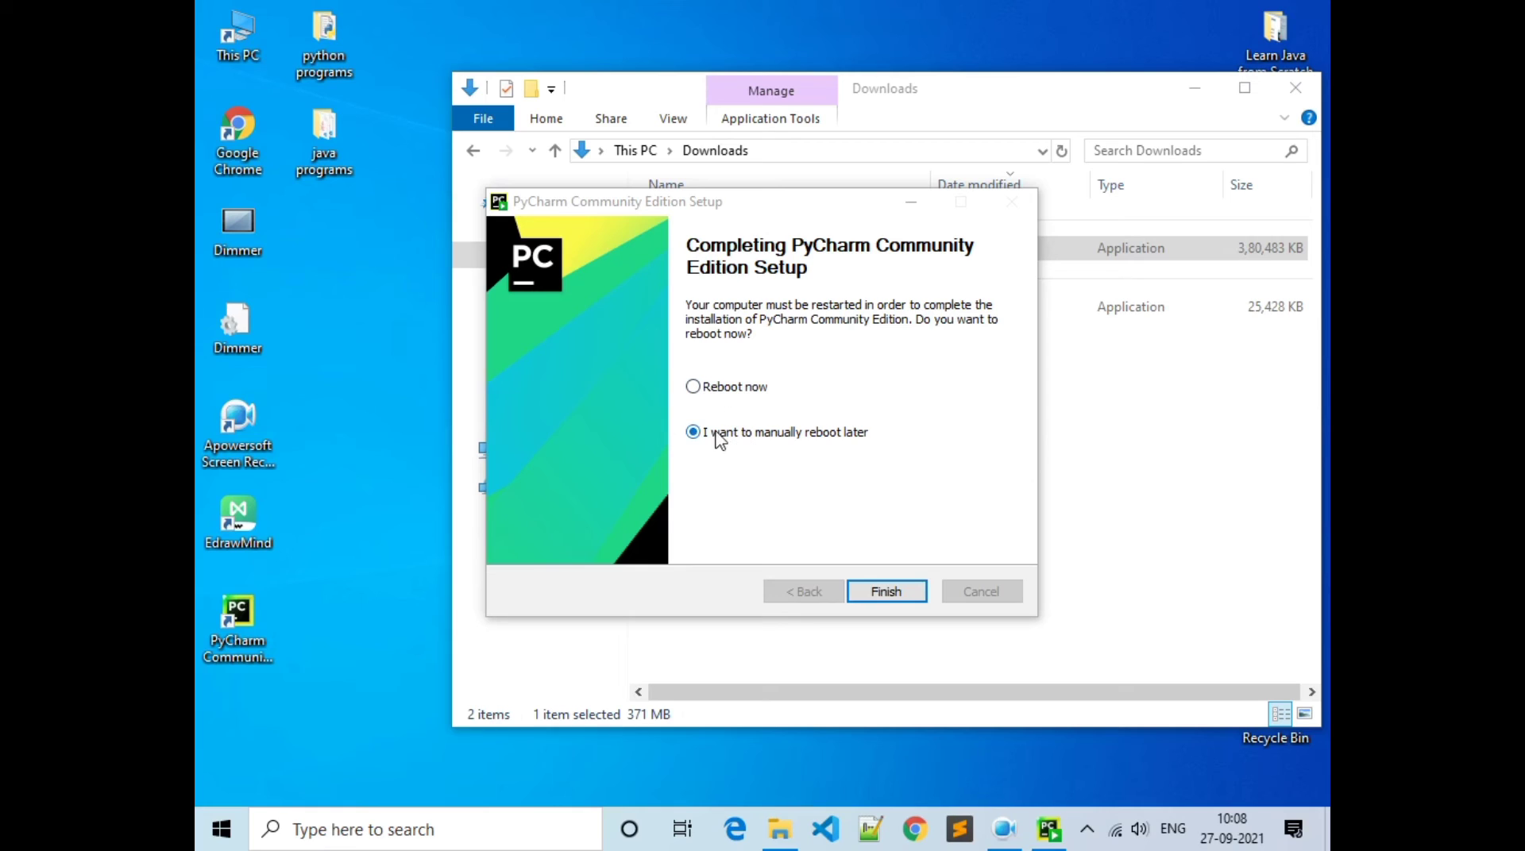
Choose to reboot the computer now for completing the PyCharm Community Edition setup
click(707, 390)
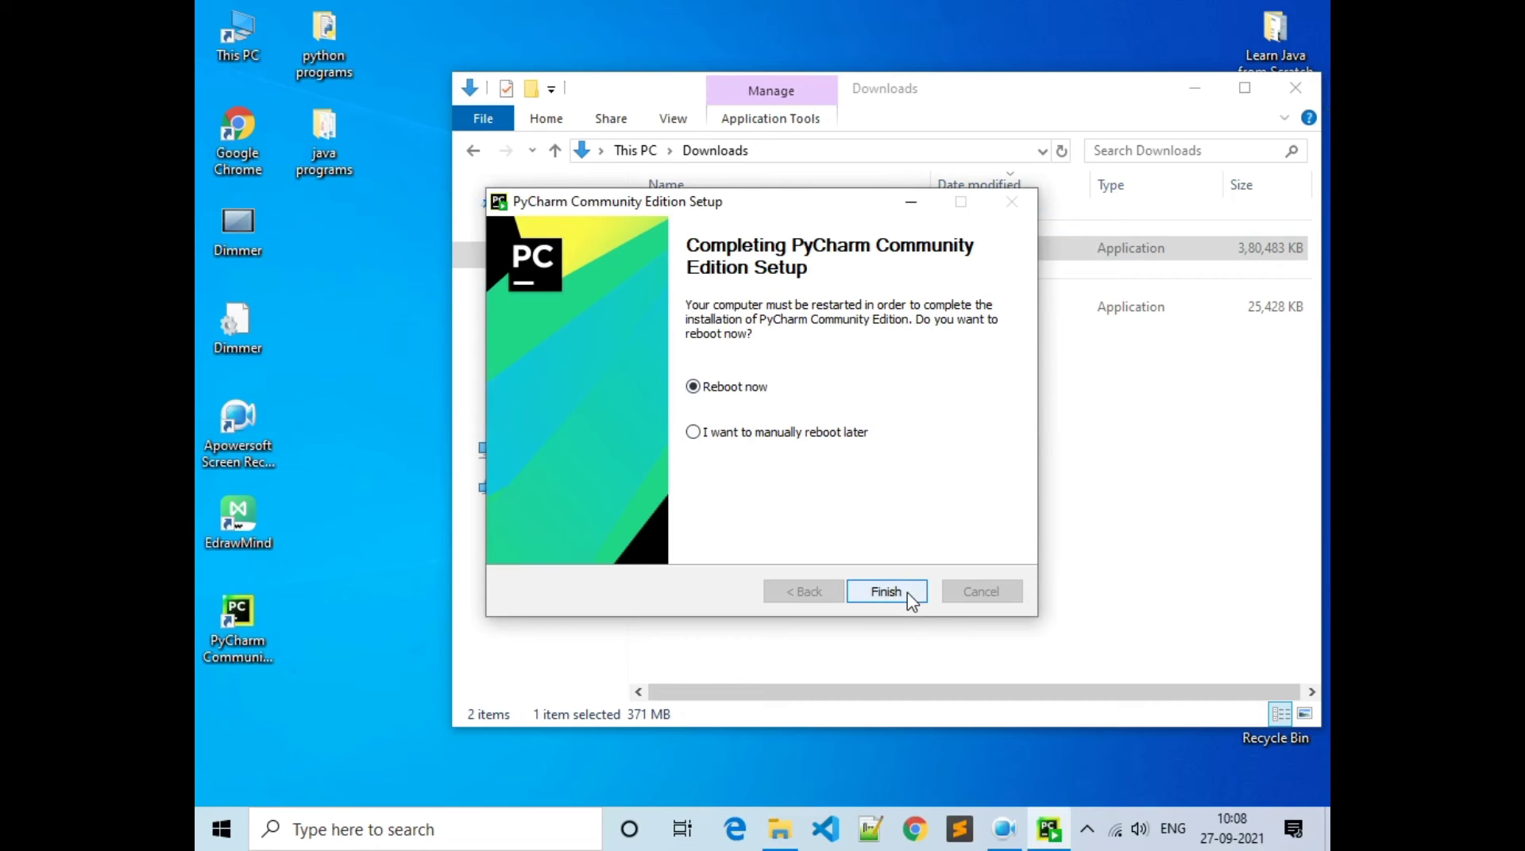
click(1087, 829)
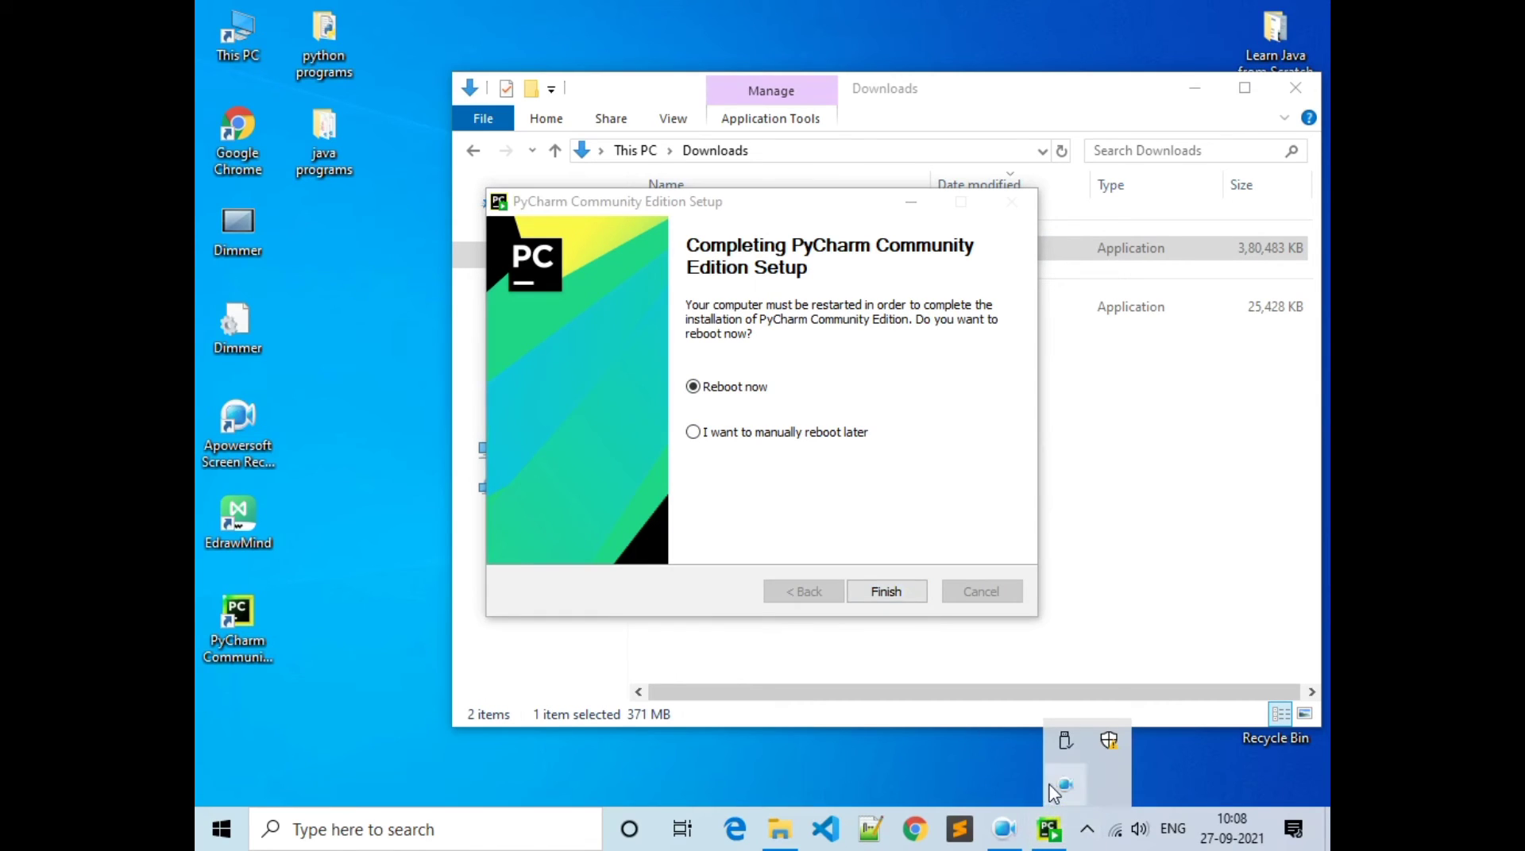
right_click(1060, 786)
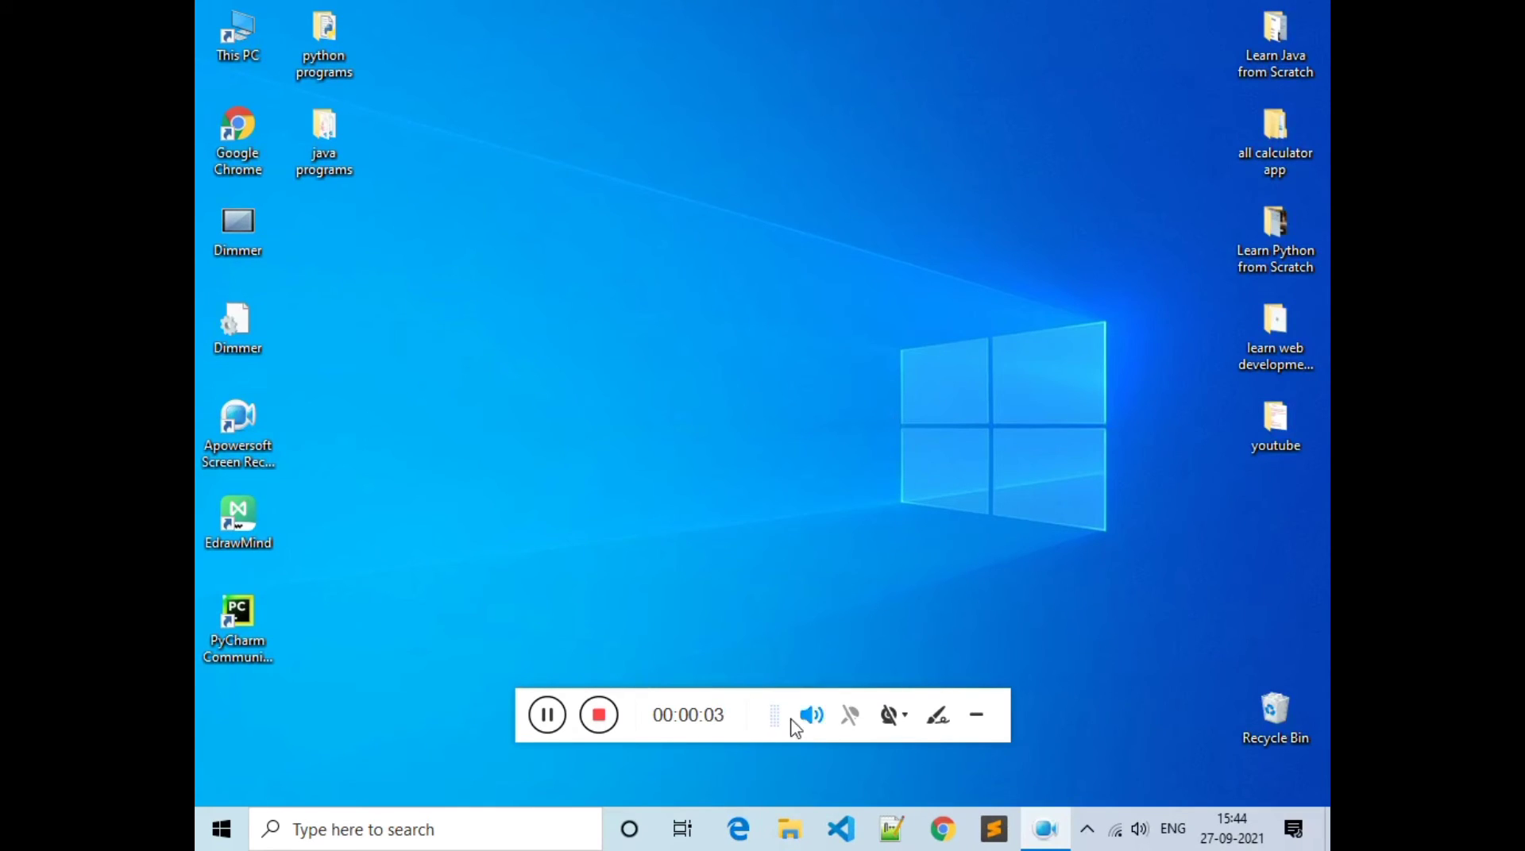
click(972, 714)
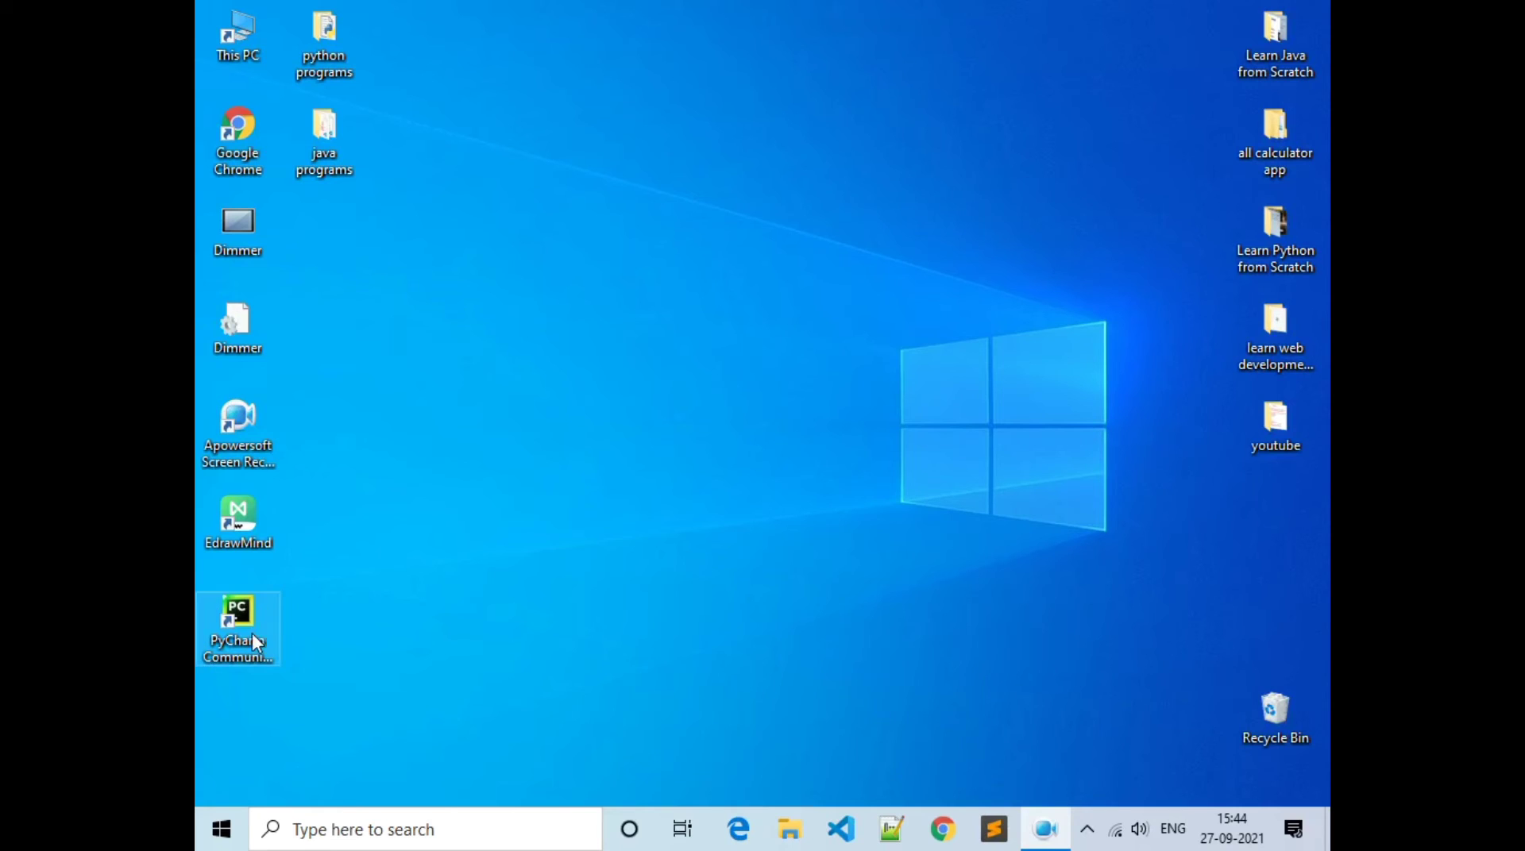
right_click(673, 181)
click(695, 248)
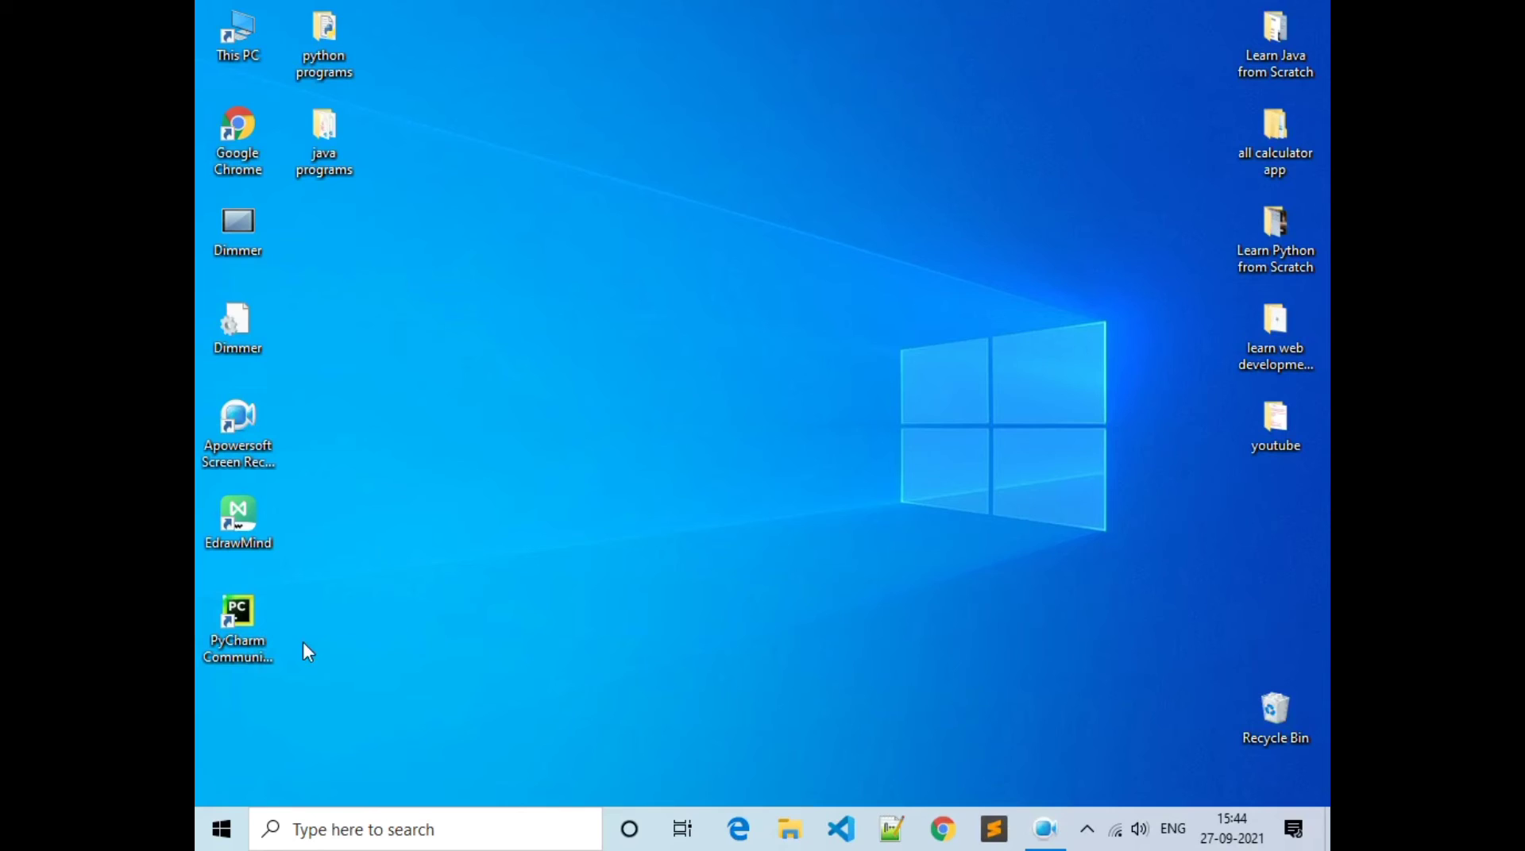
Launch PyCharm Community Edition from the desktop, accept the user agreement and decline to send anonymous statistics
click(239, 627)
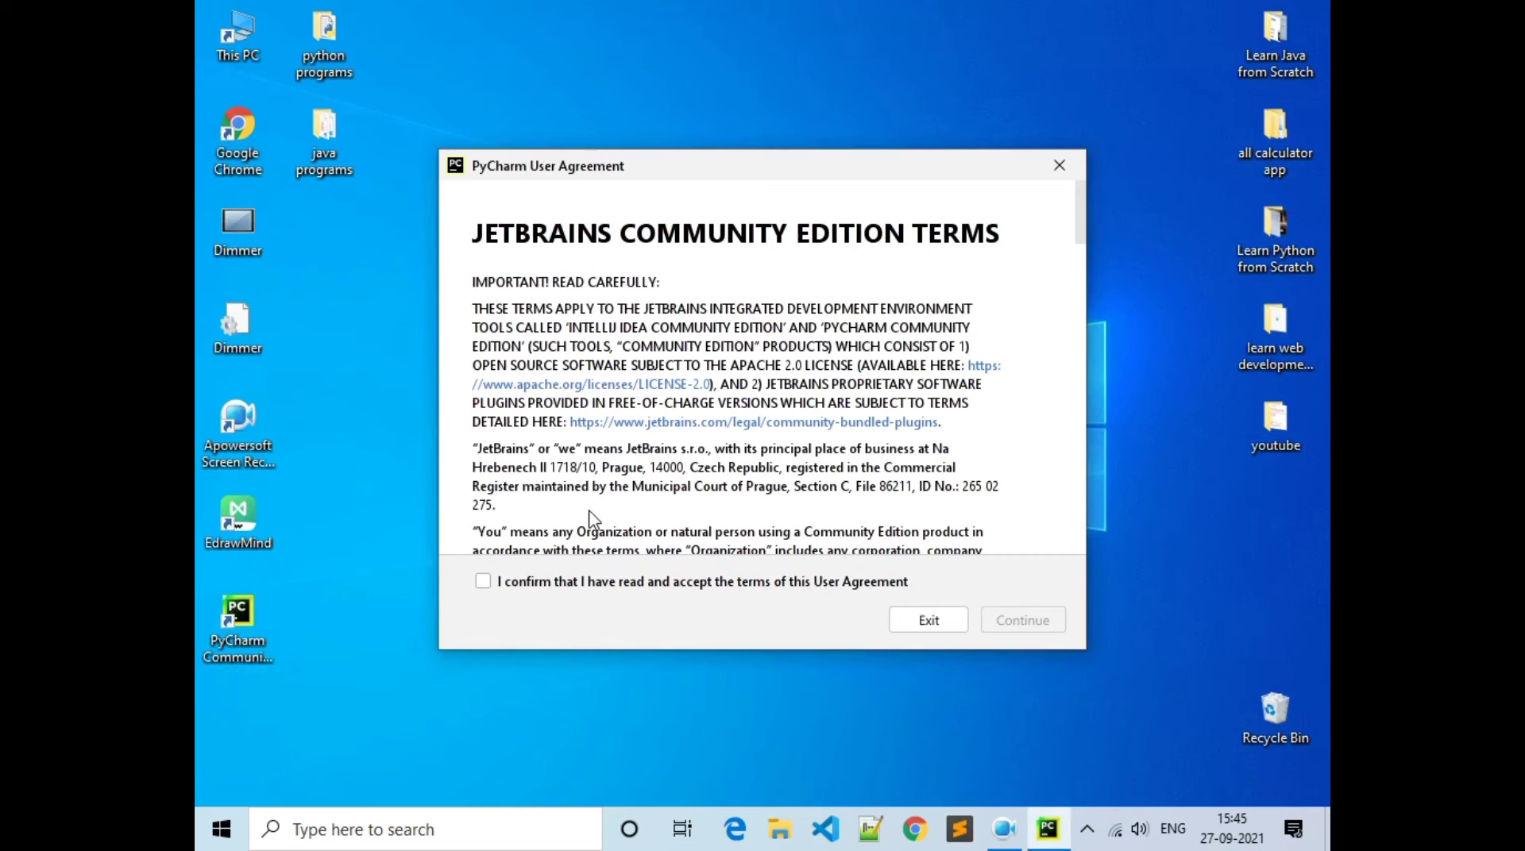
click(483, 581)
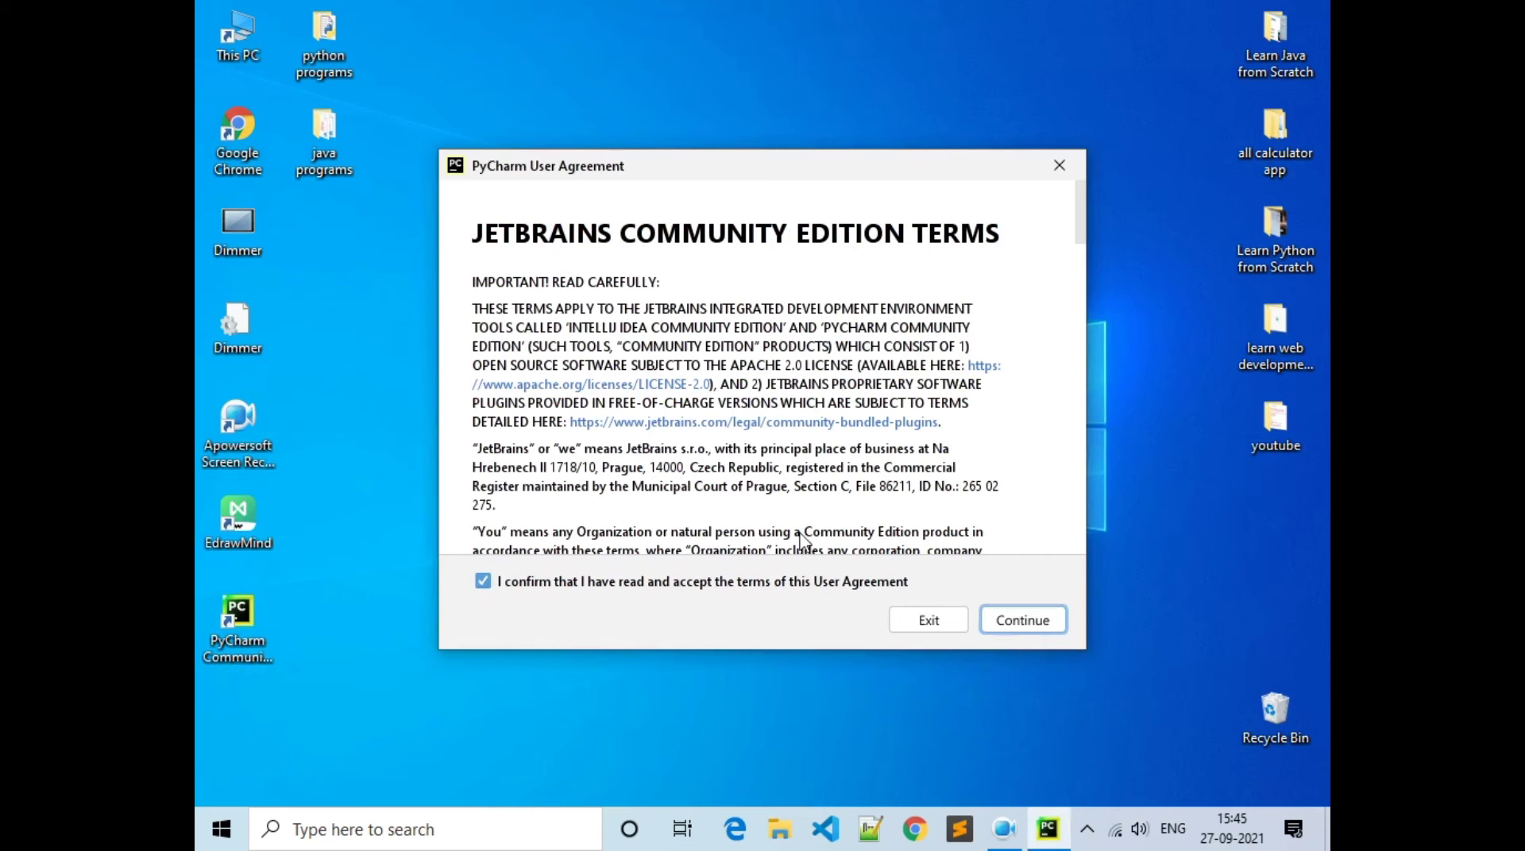
scroll(829, 469, down, 15)
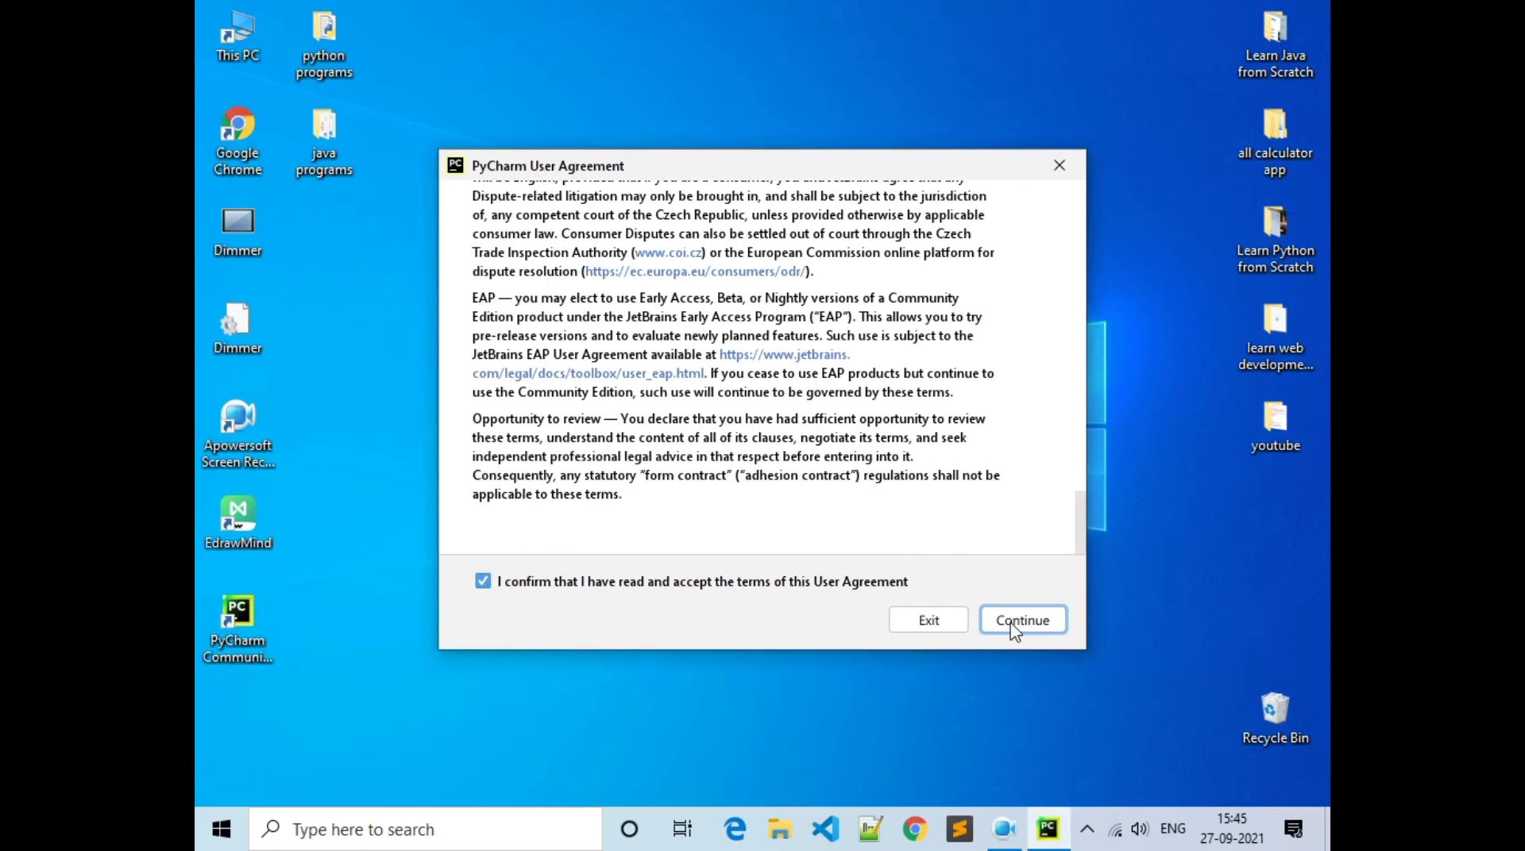
click(1016, 620)
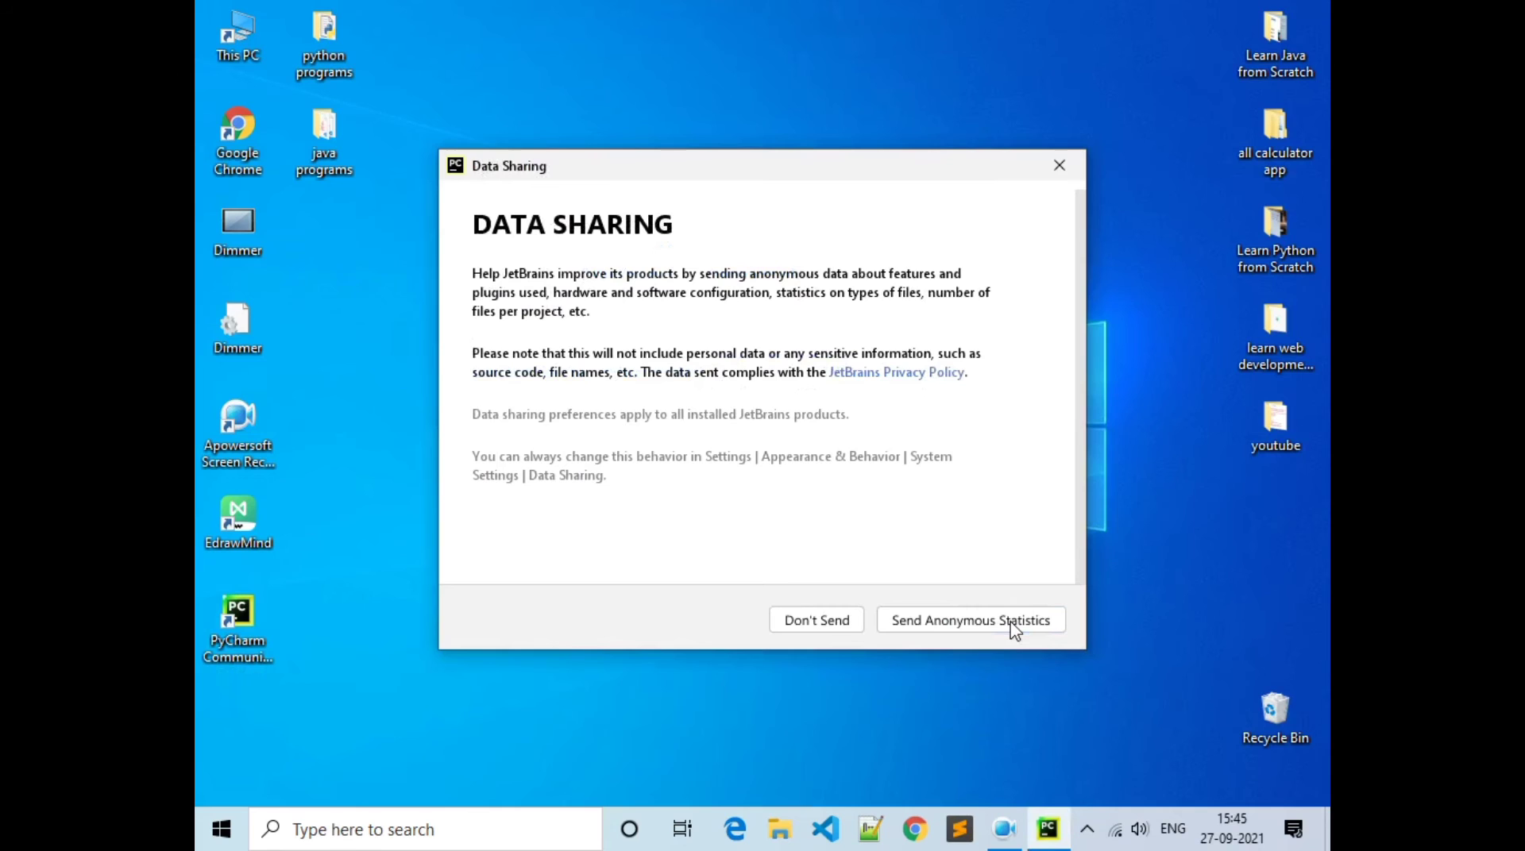
click(816, 621)
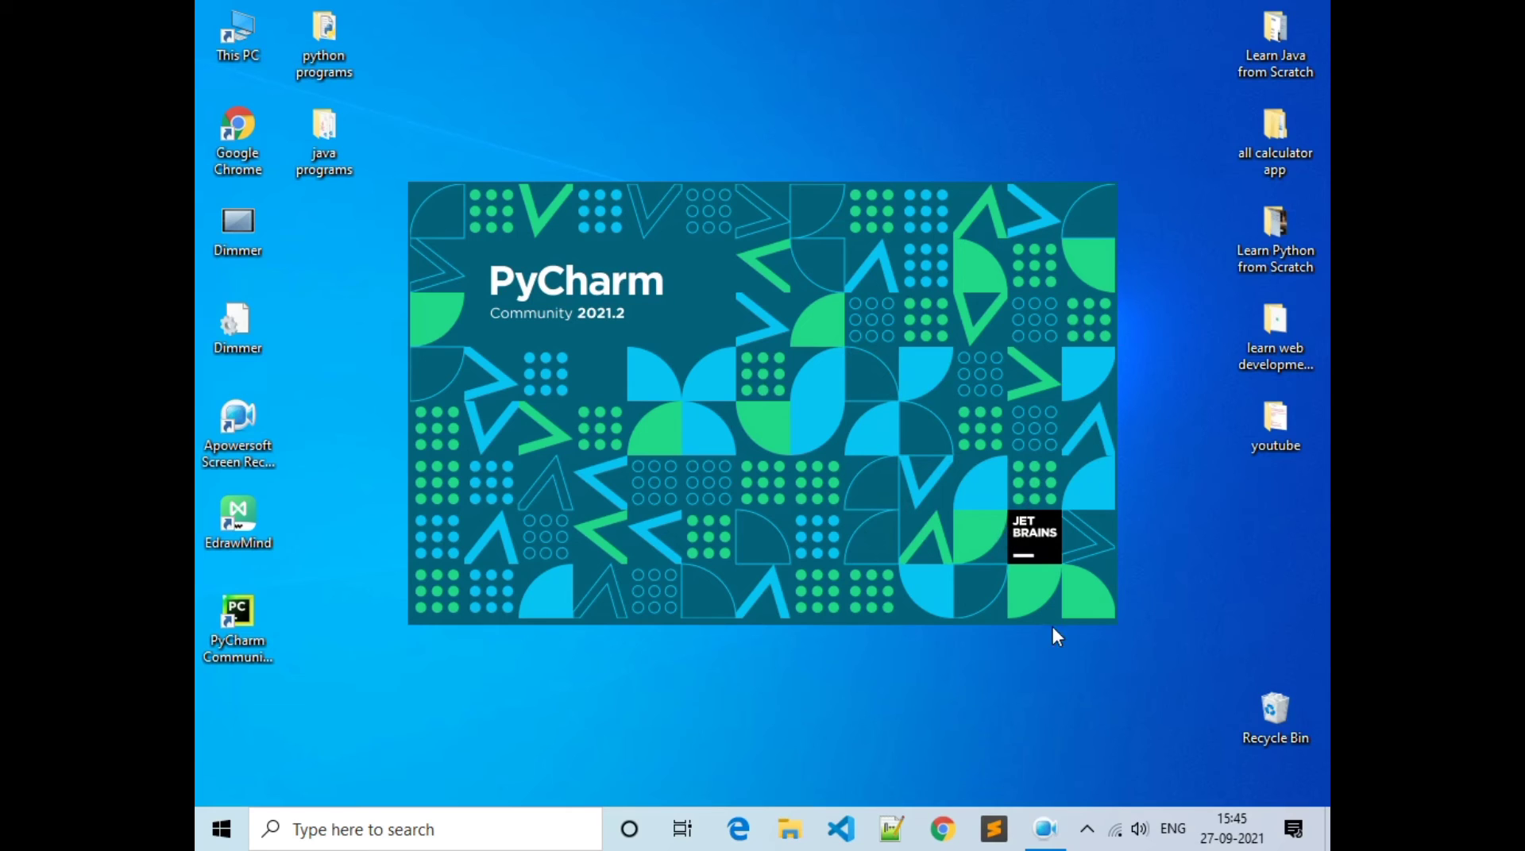
right_click(1090, 833)
click(926, 732)
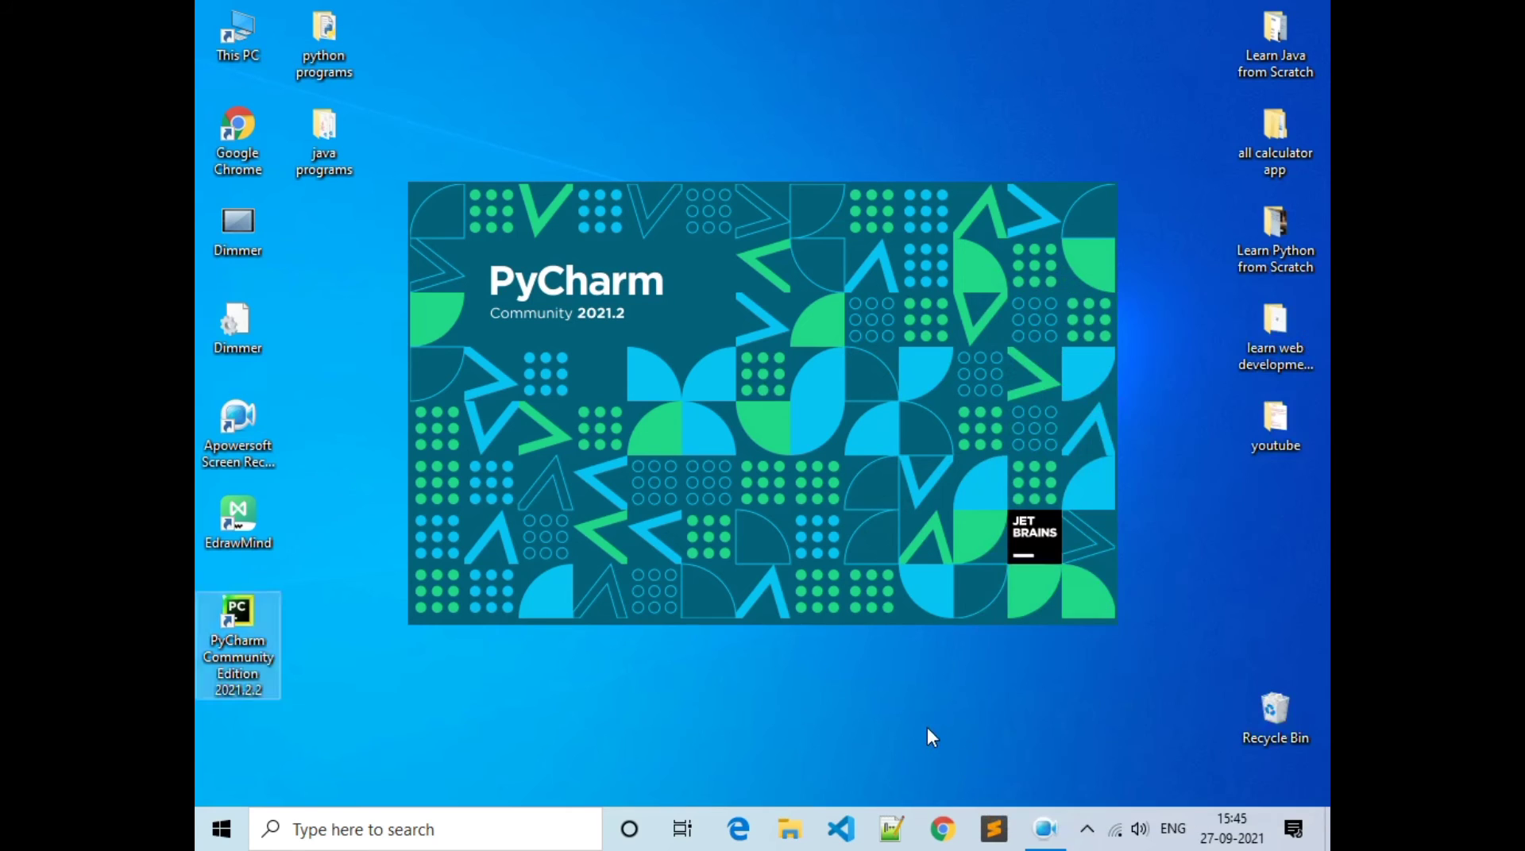
click(1087, 834)
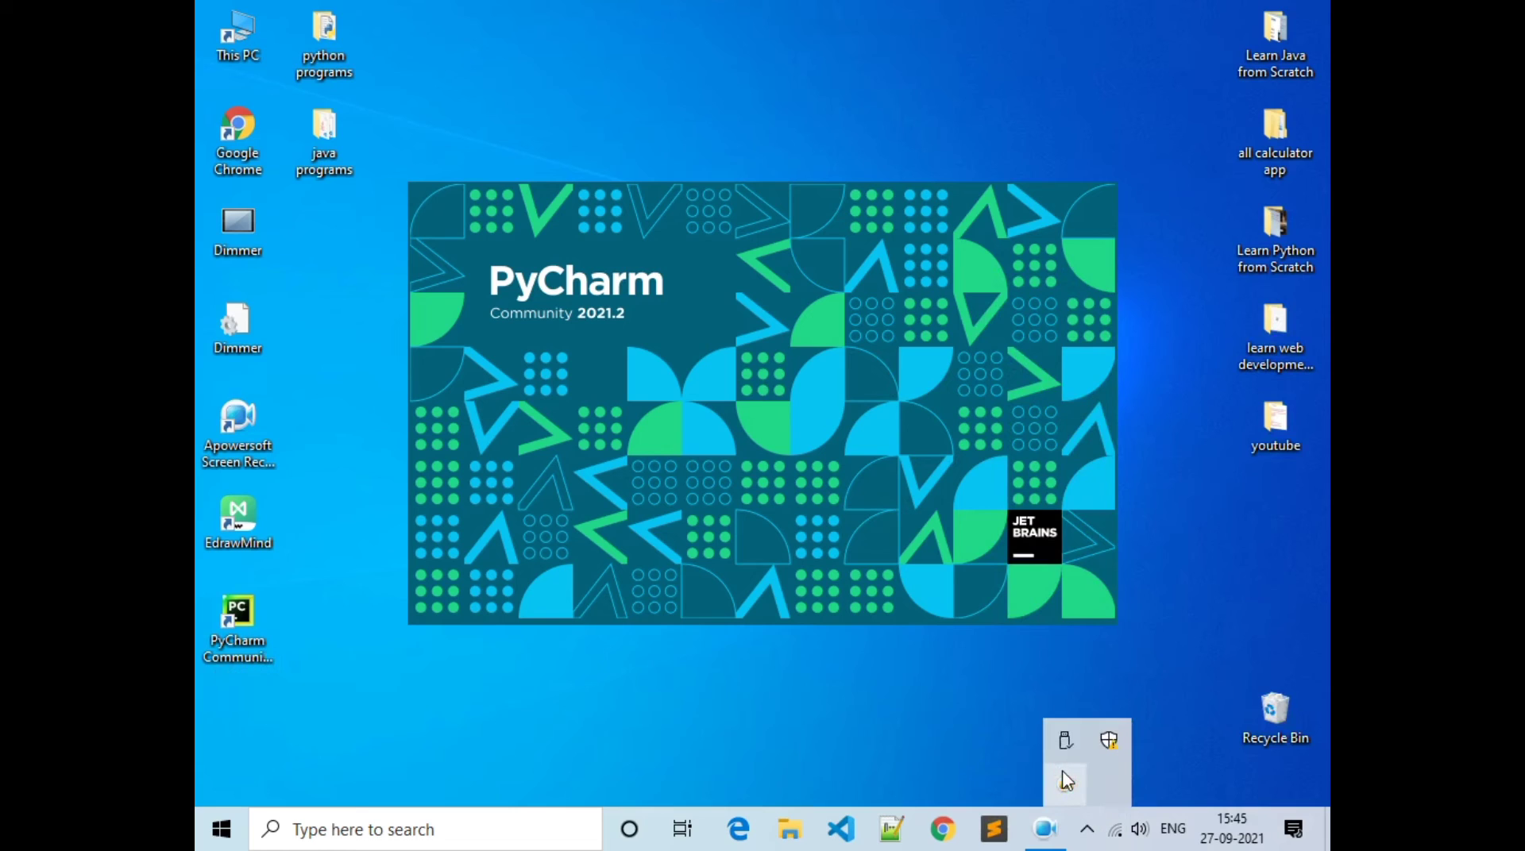
right_click(1065, 784)
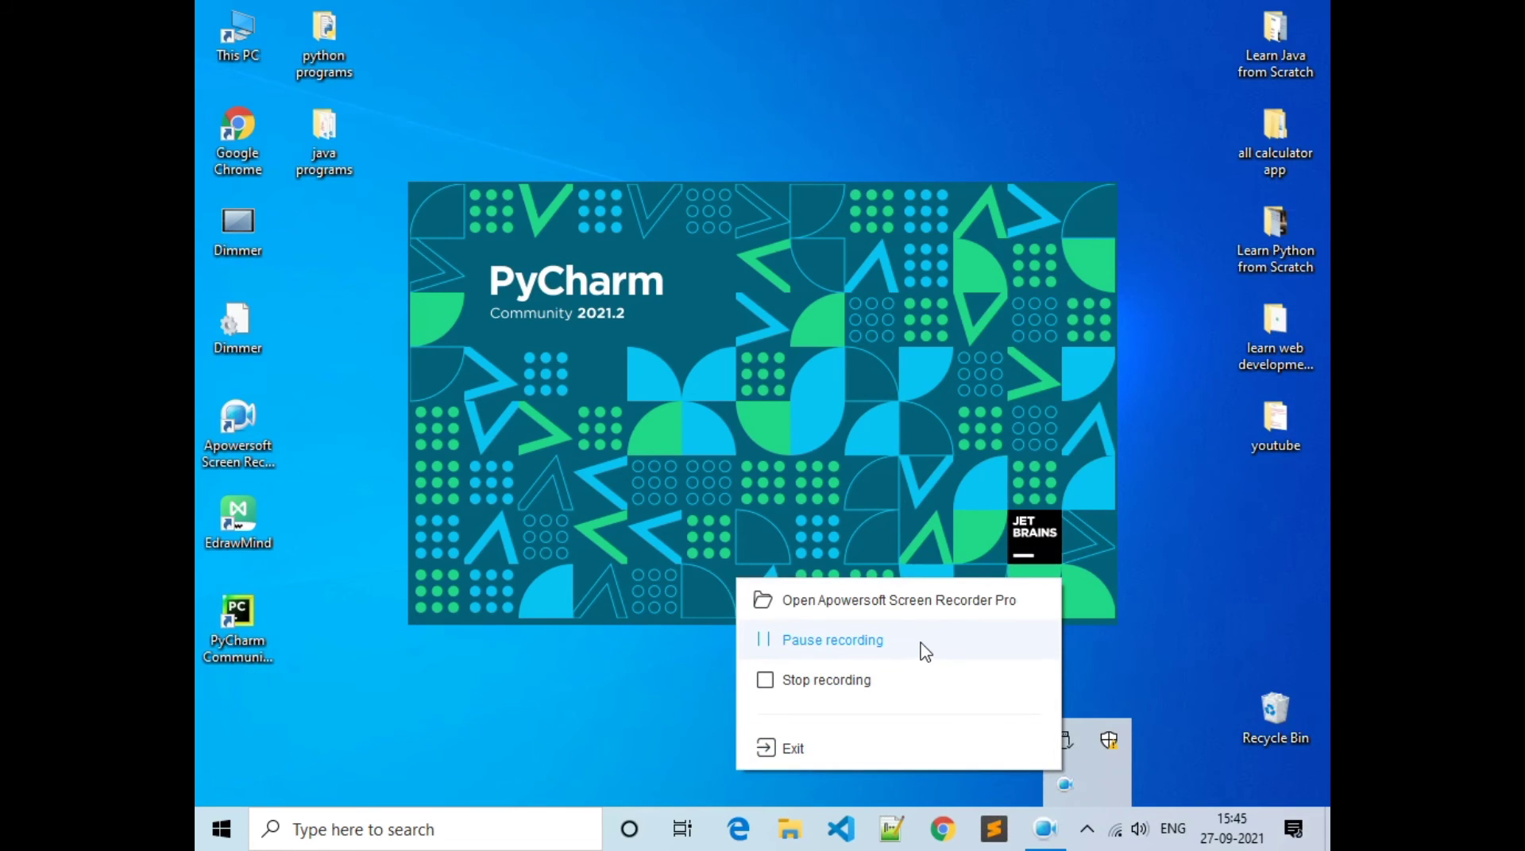
click(919, 643)
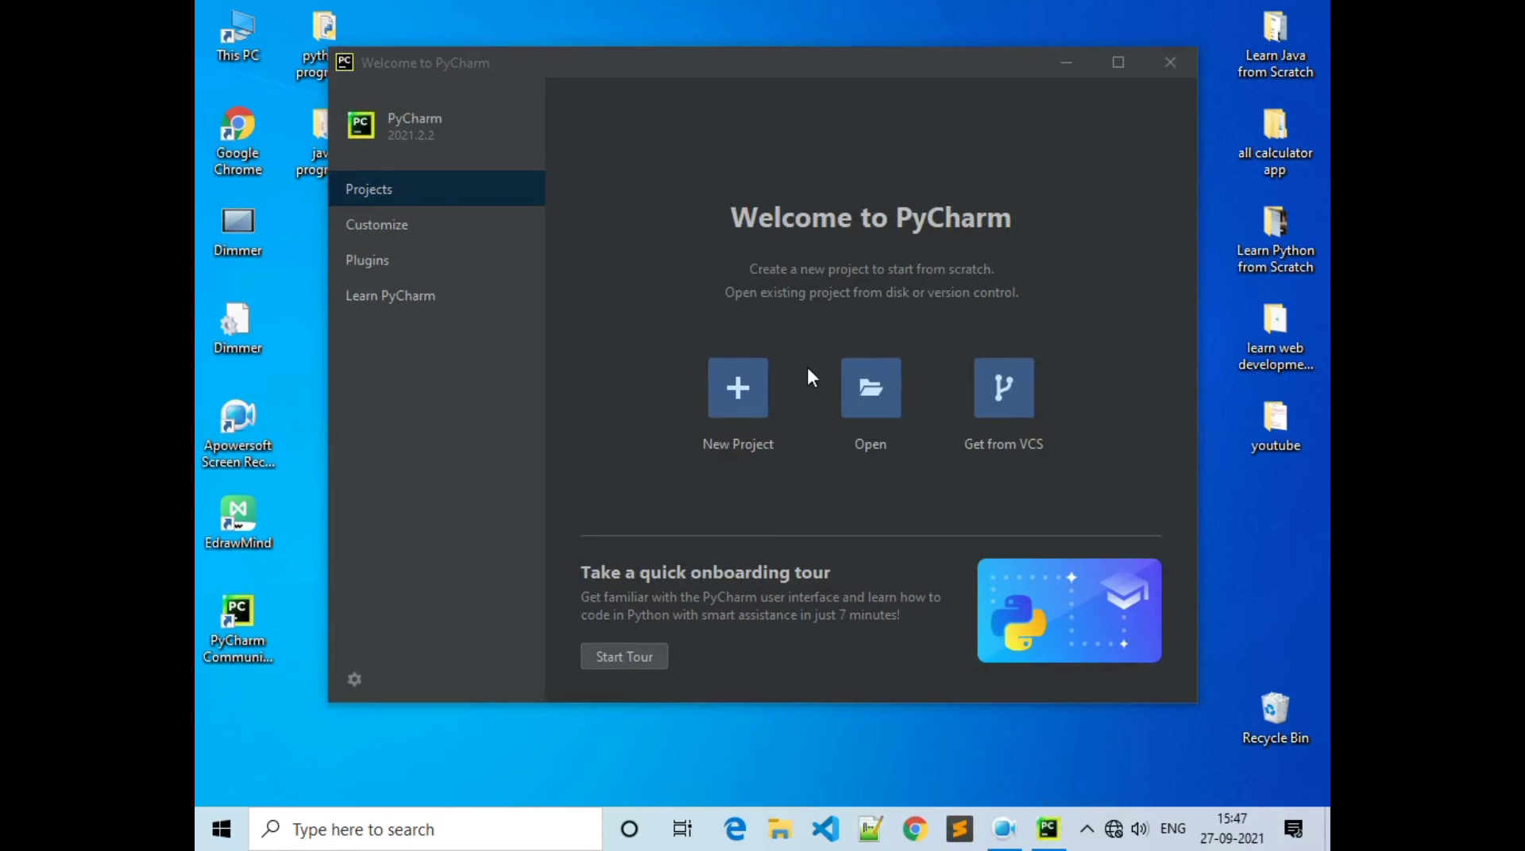
Create the project pythonProject with a new Virtualenv environment, the Python39 base interpreter and a main.py welcome script, and dismiss the Tip of the Day
click(1109, 67)
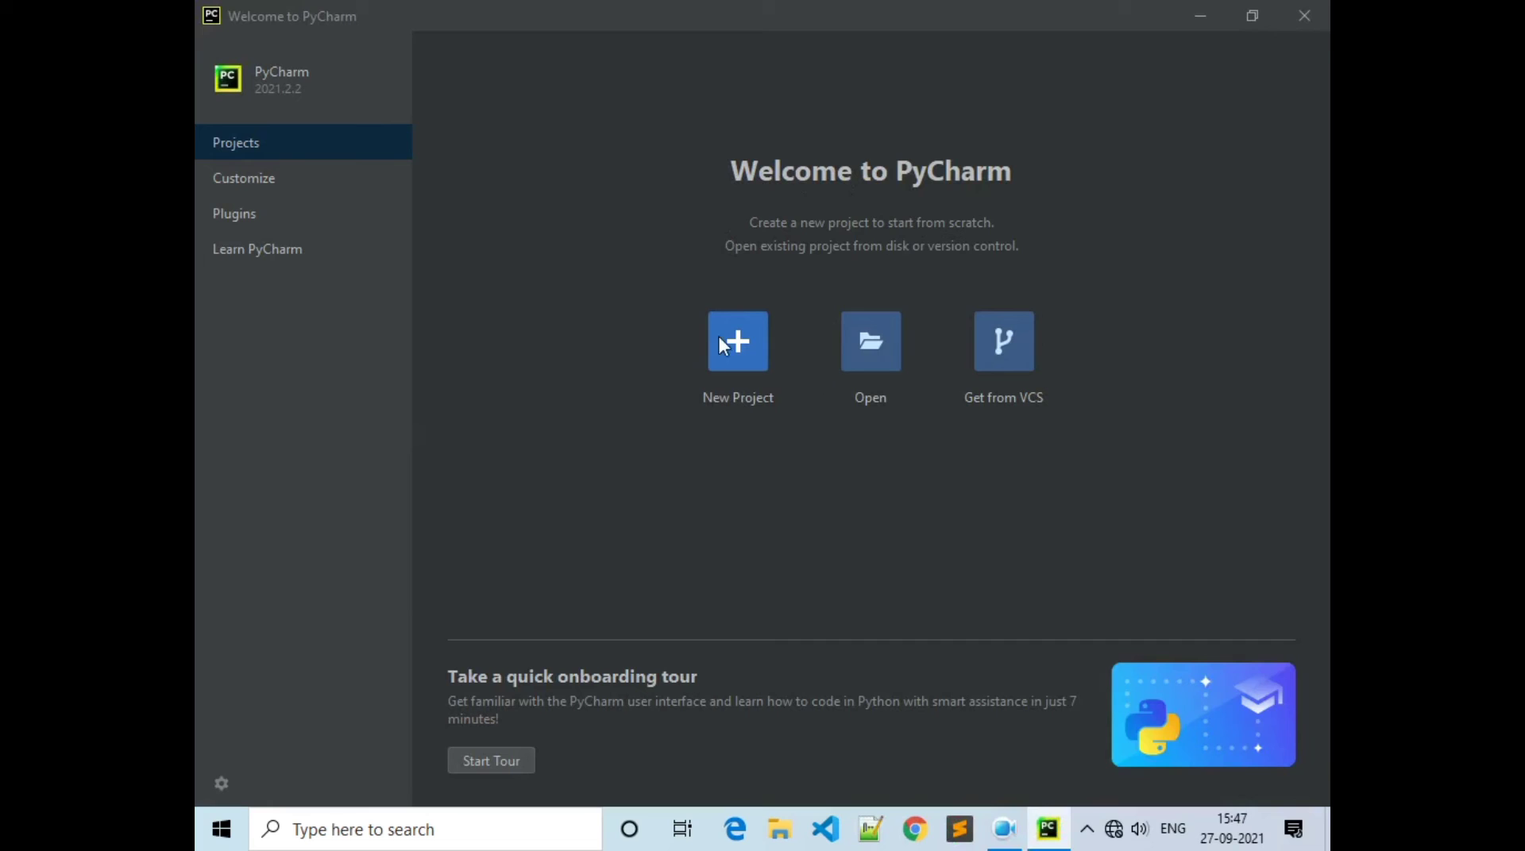
click(736, 357)
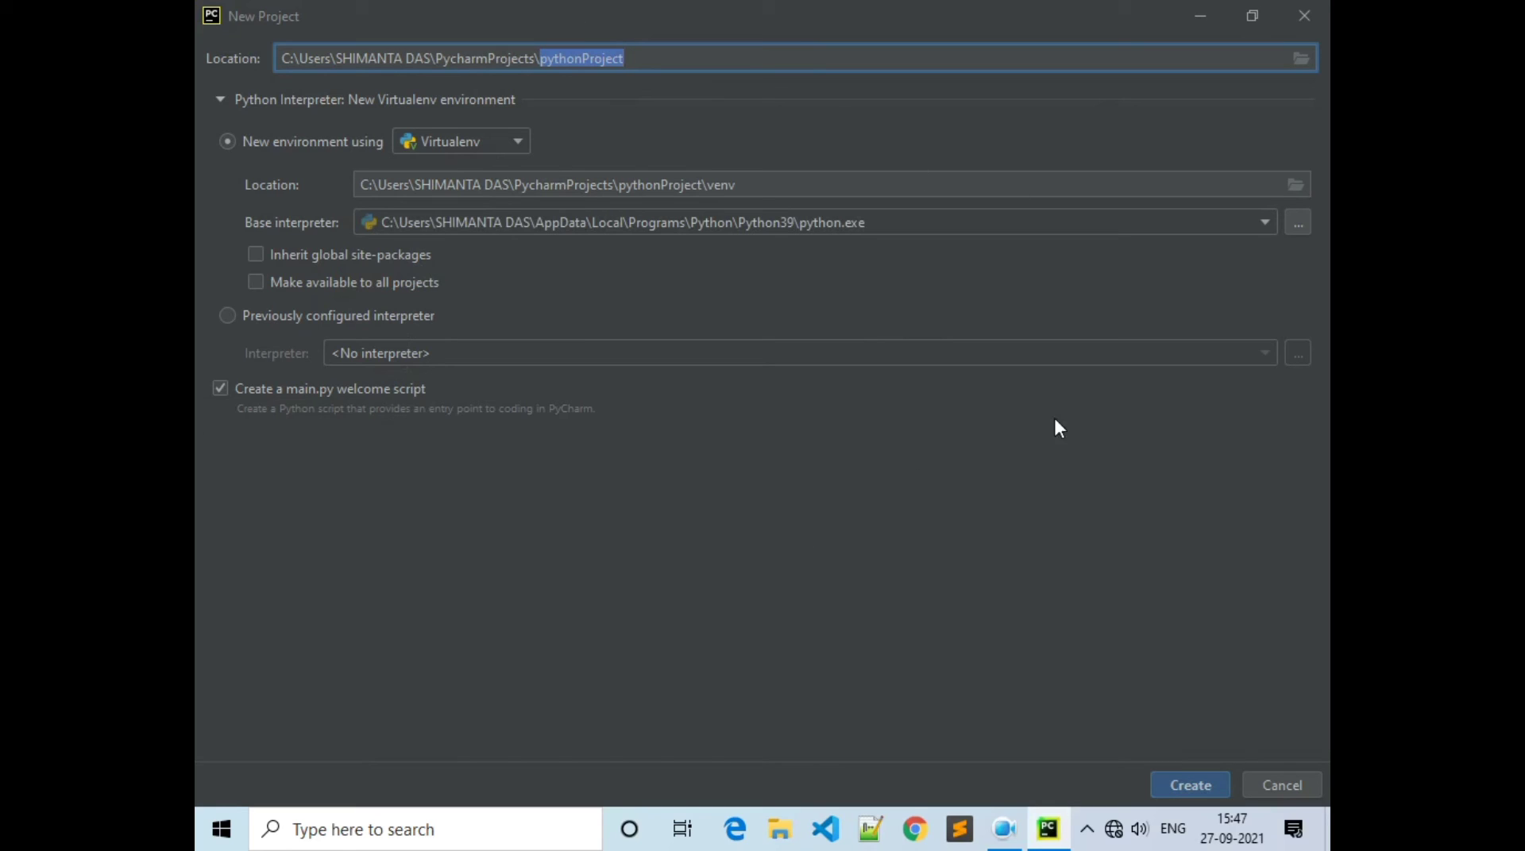
click(1181, 783)
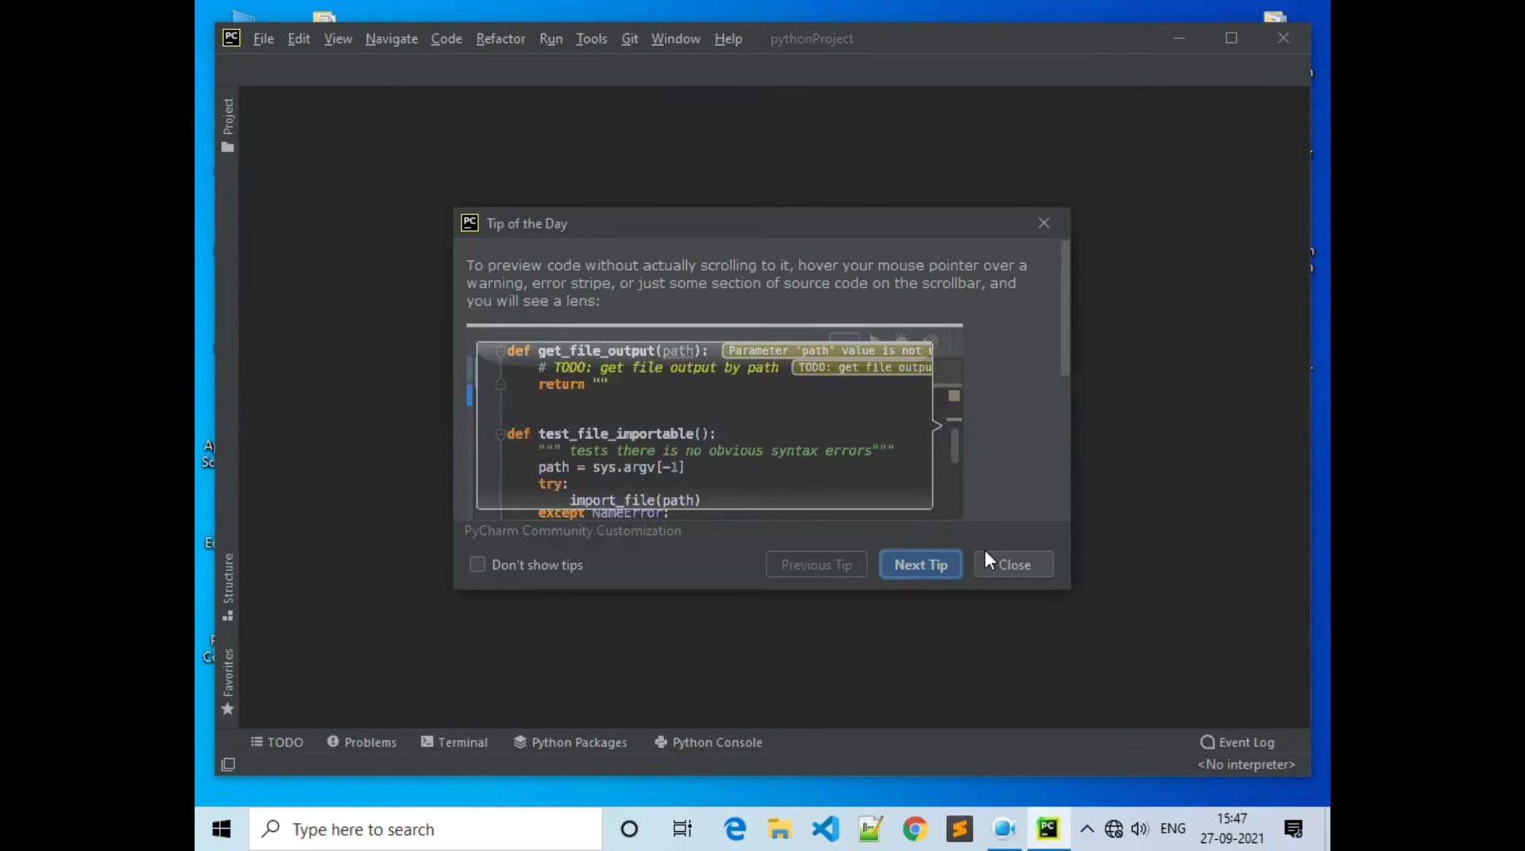
click(987, 558)
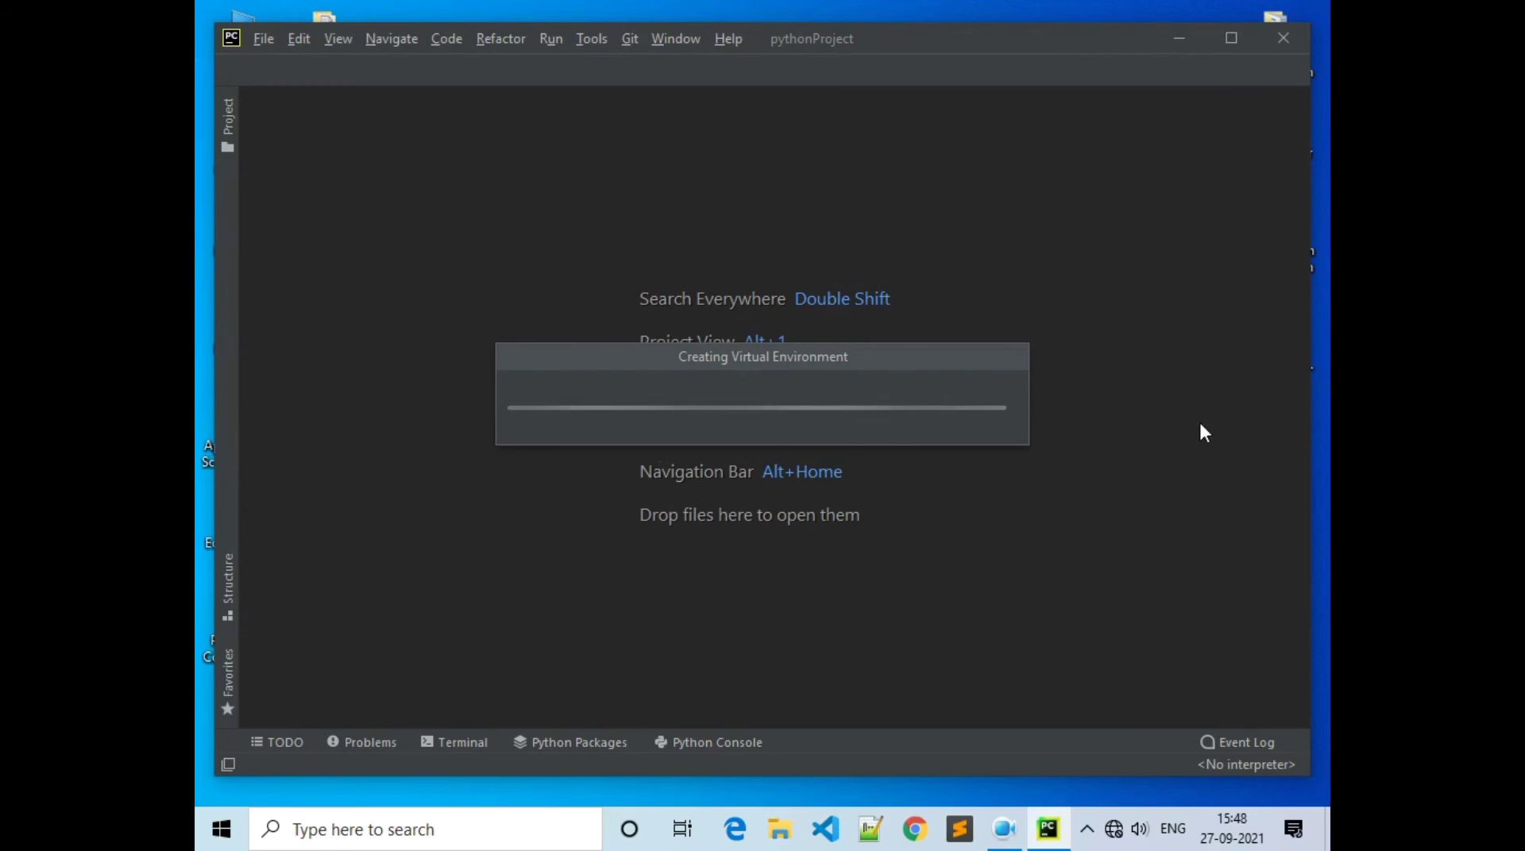
right_click(1083, 834)
click(916, 745)
click(1087, 836)
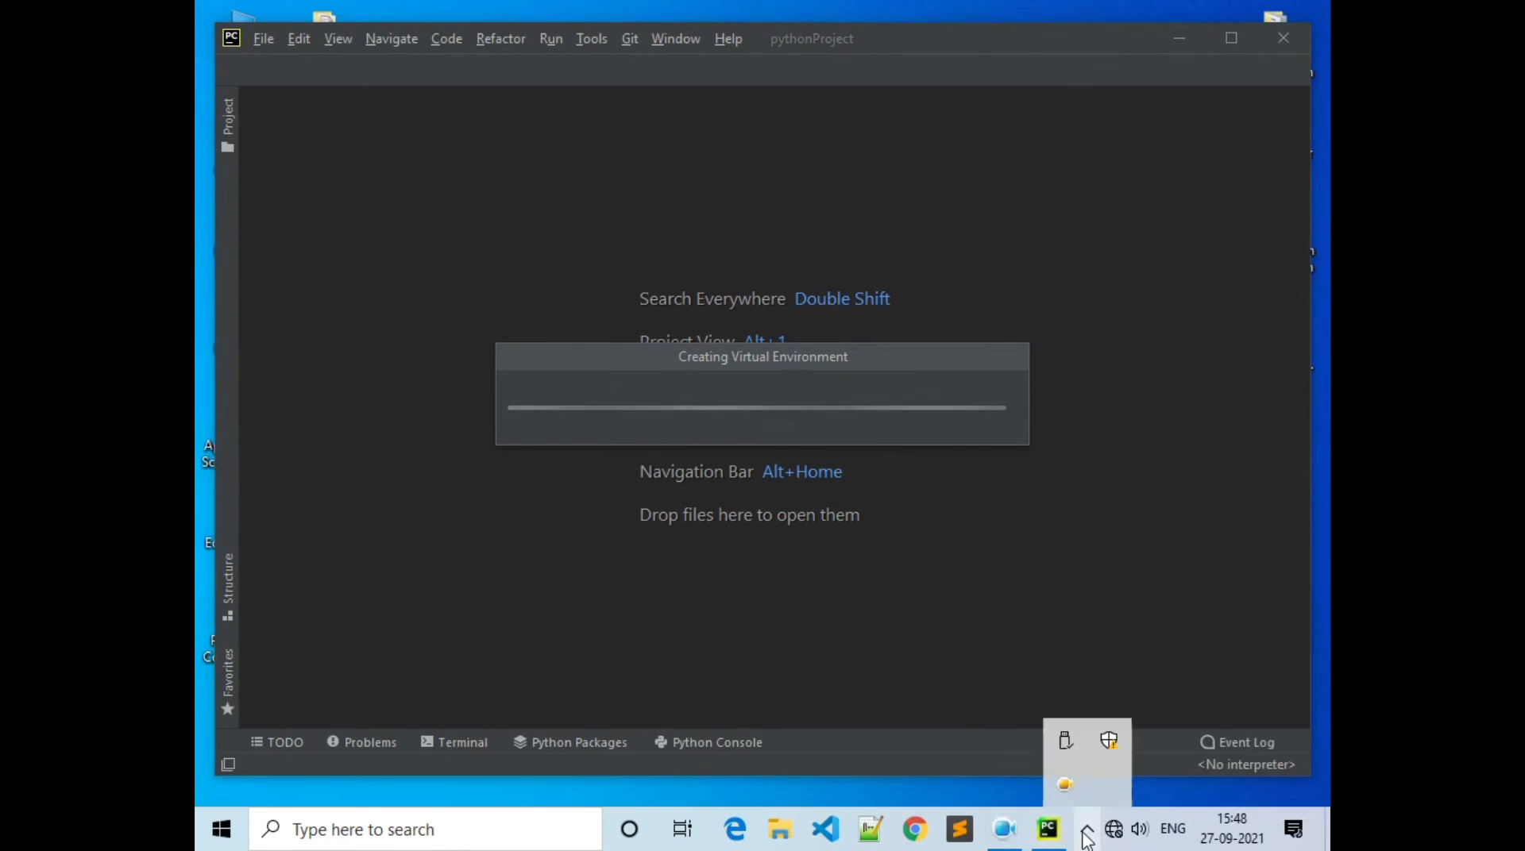
right_click(1066, 785)
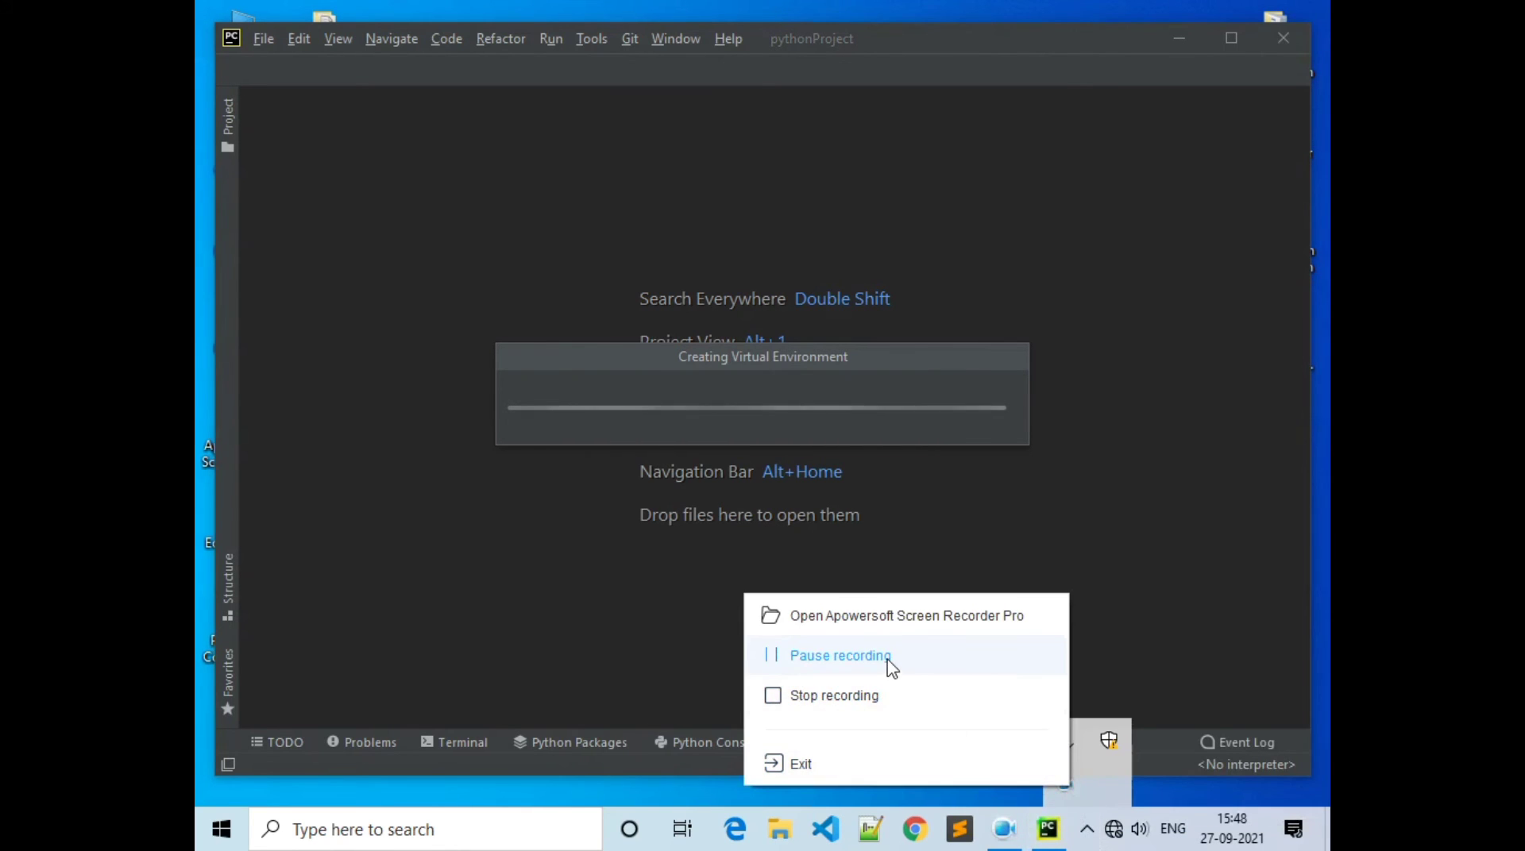
click(888, 664)
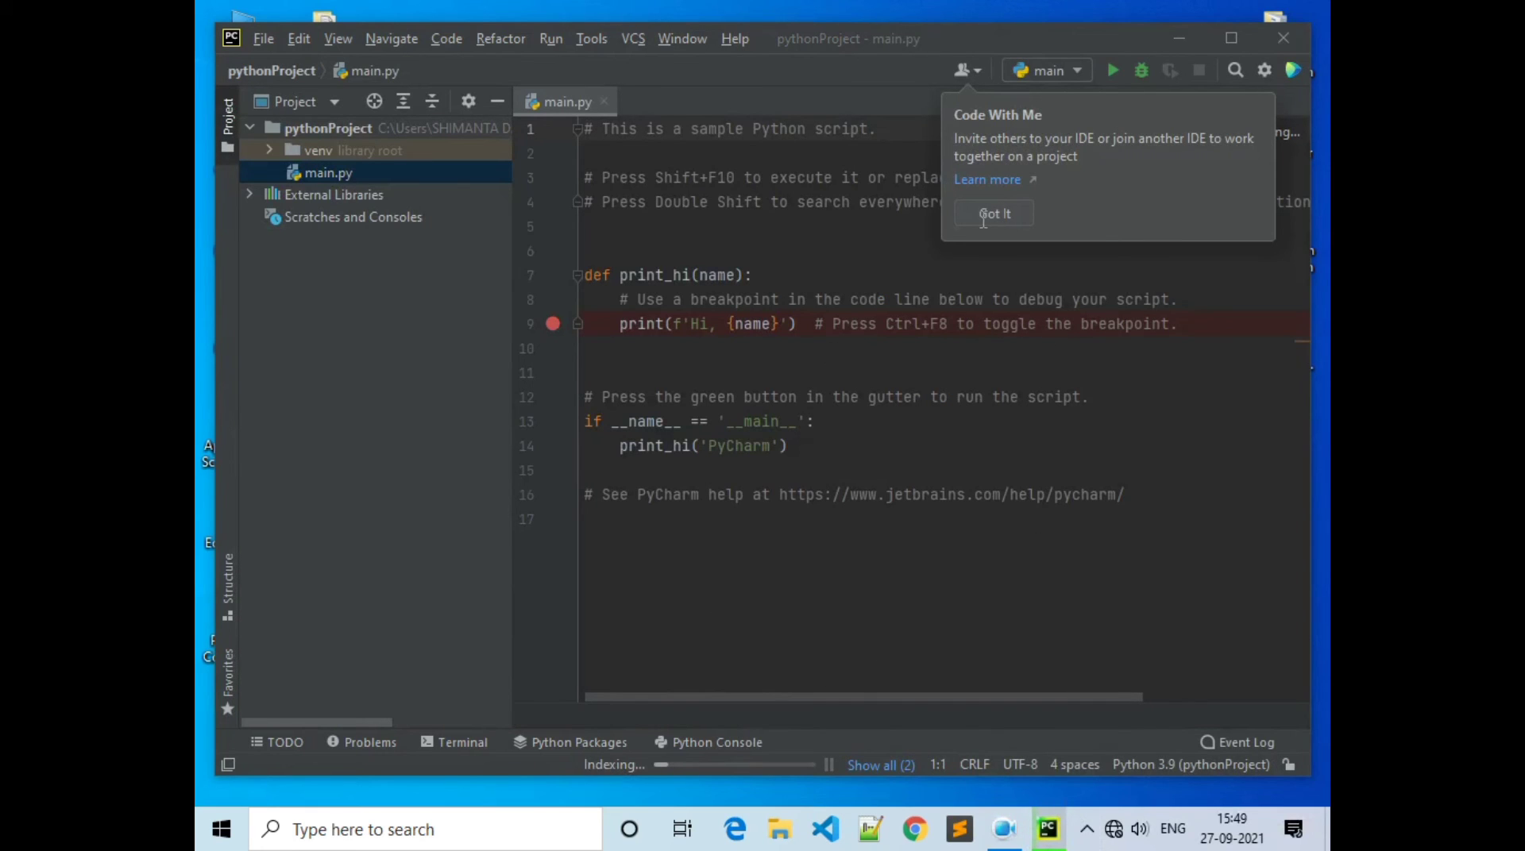
Maximize the pythonProject window and dismiss the Code With Me notice
click(812, 359)
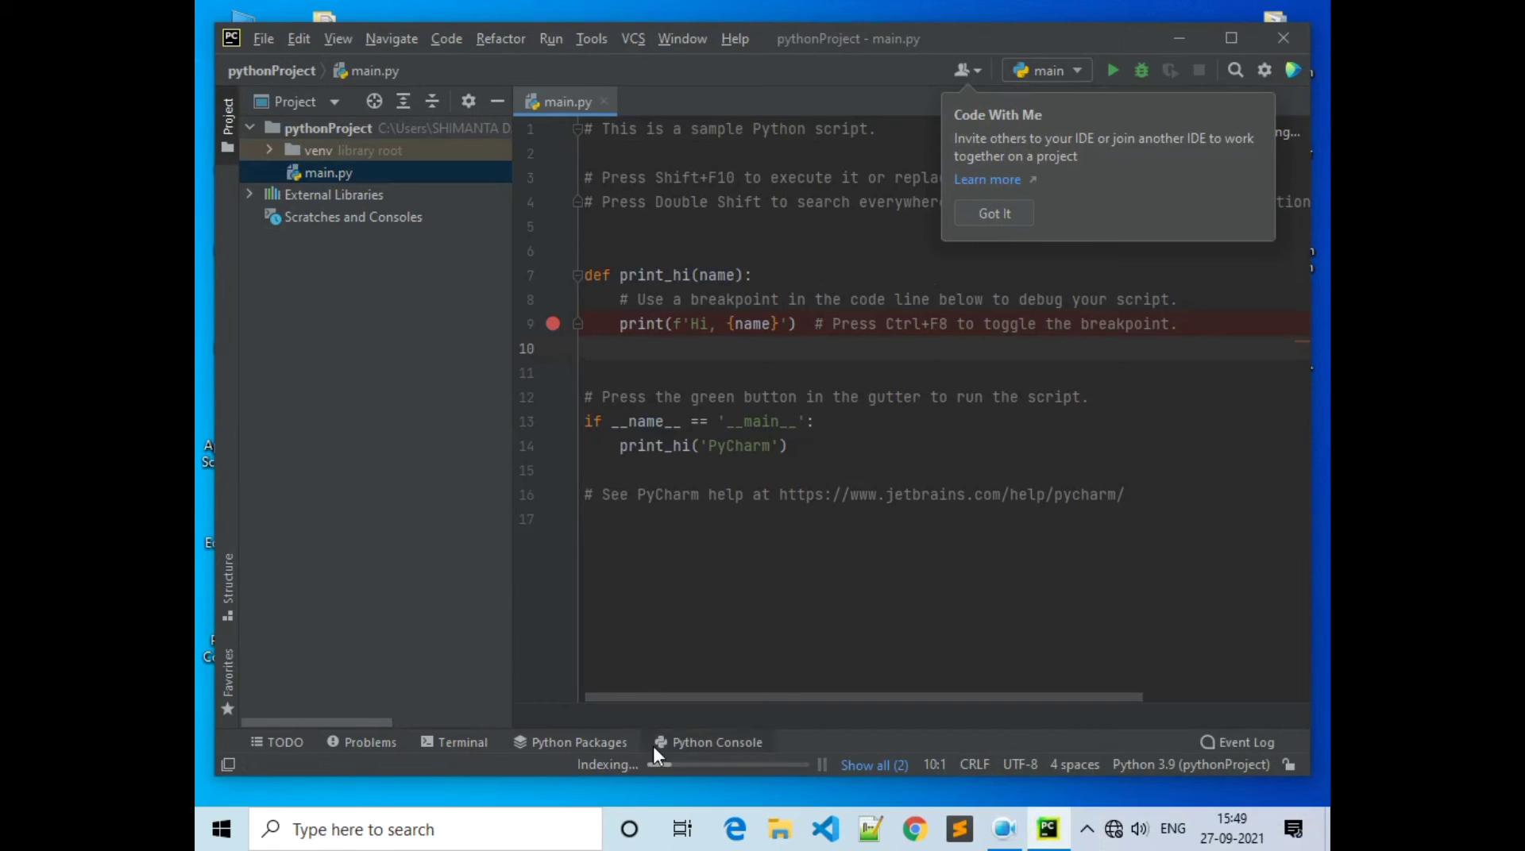
click(1230, 38)
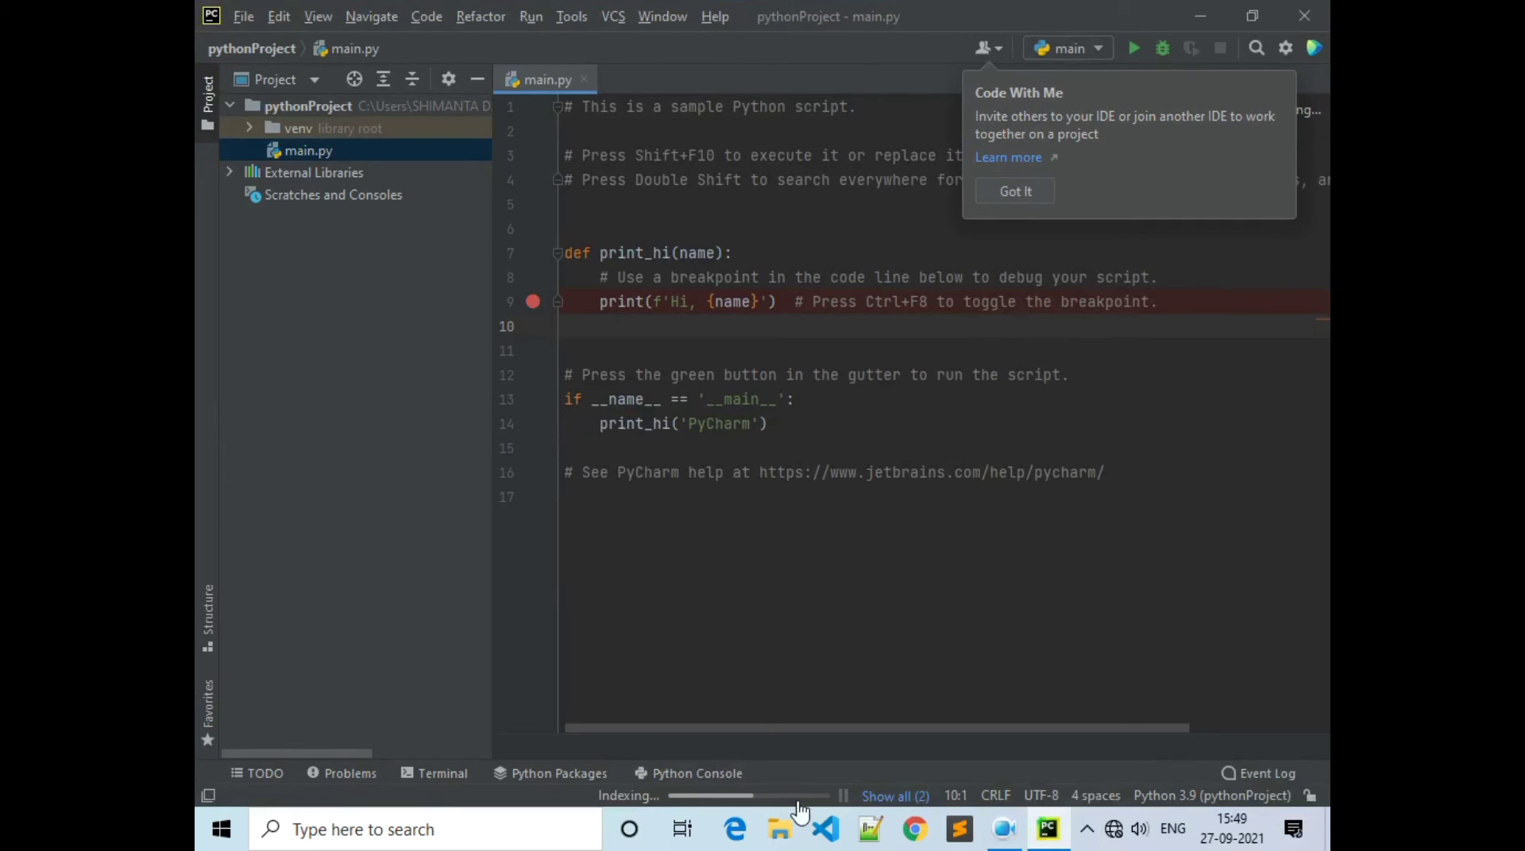
click(1012, 193)
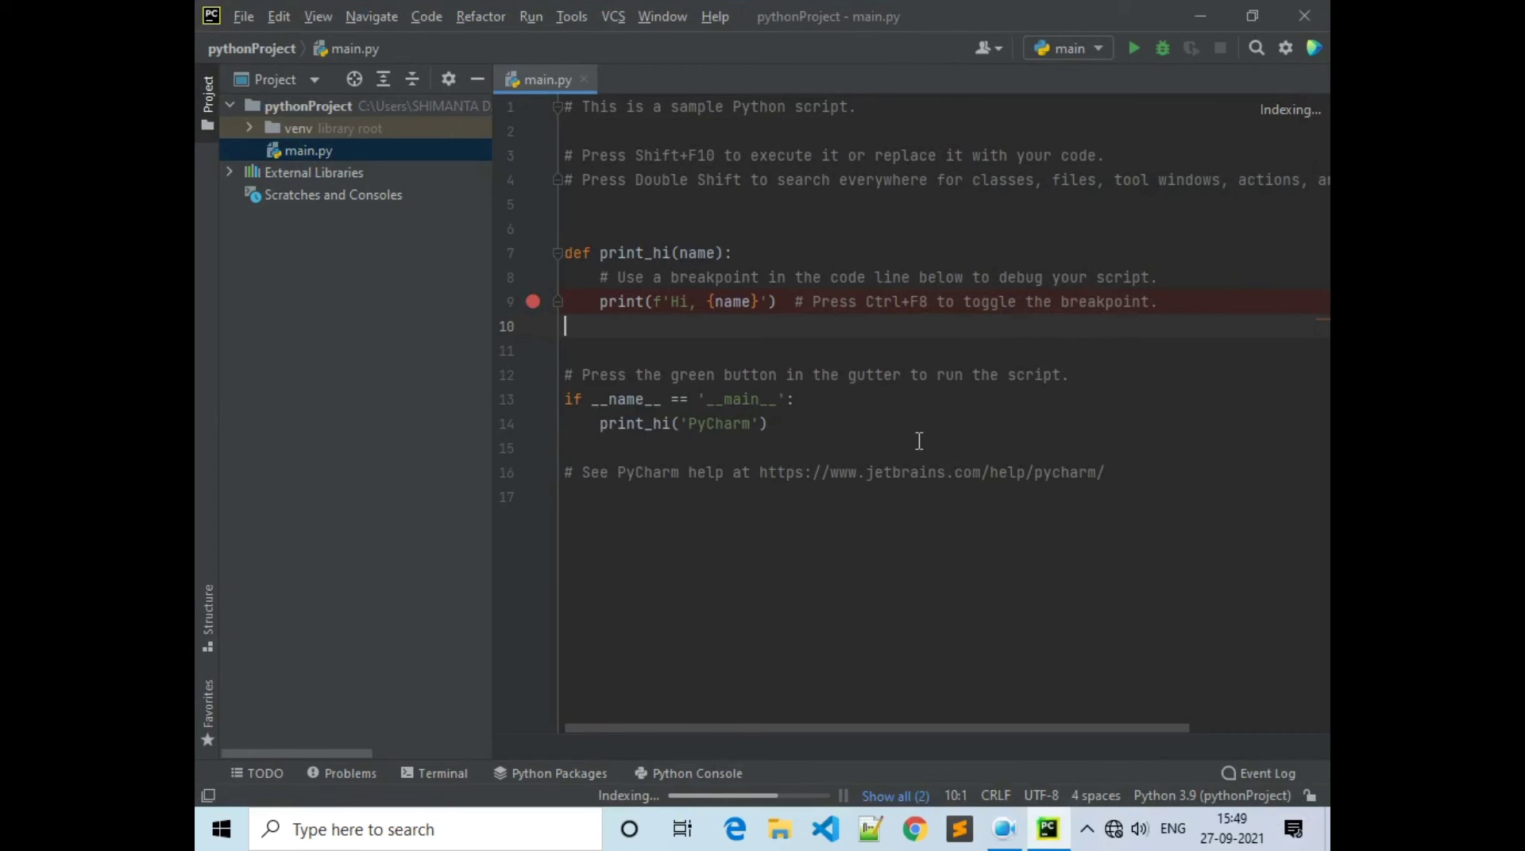
Check the current file's code analysis in the Problems view and hide that view again
key(Up)
key(Up)
key(Up)
key(Up)
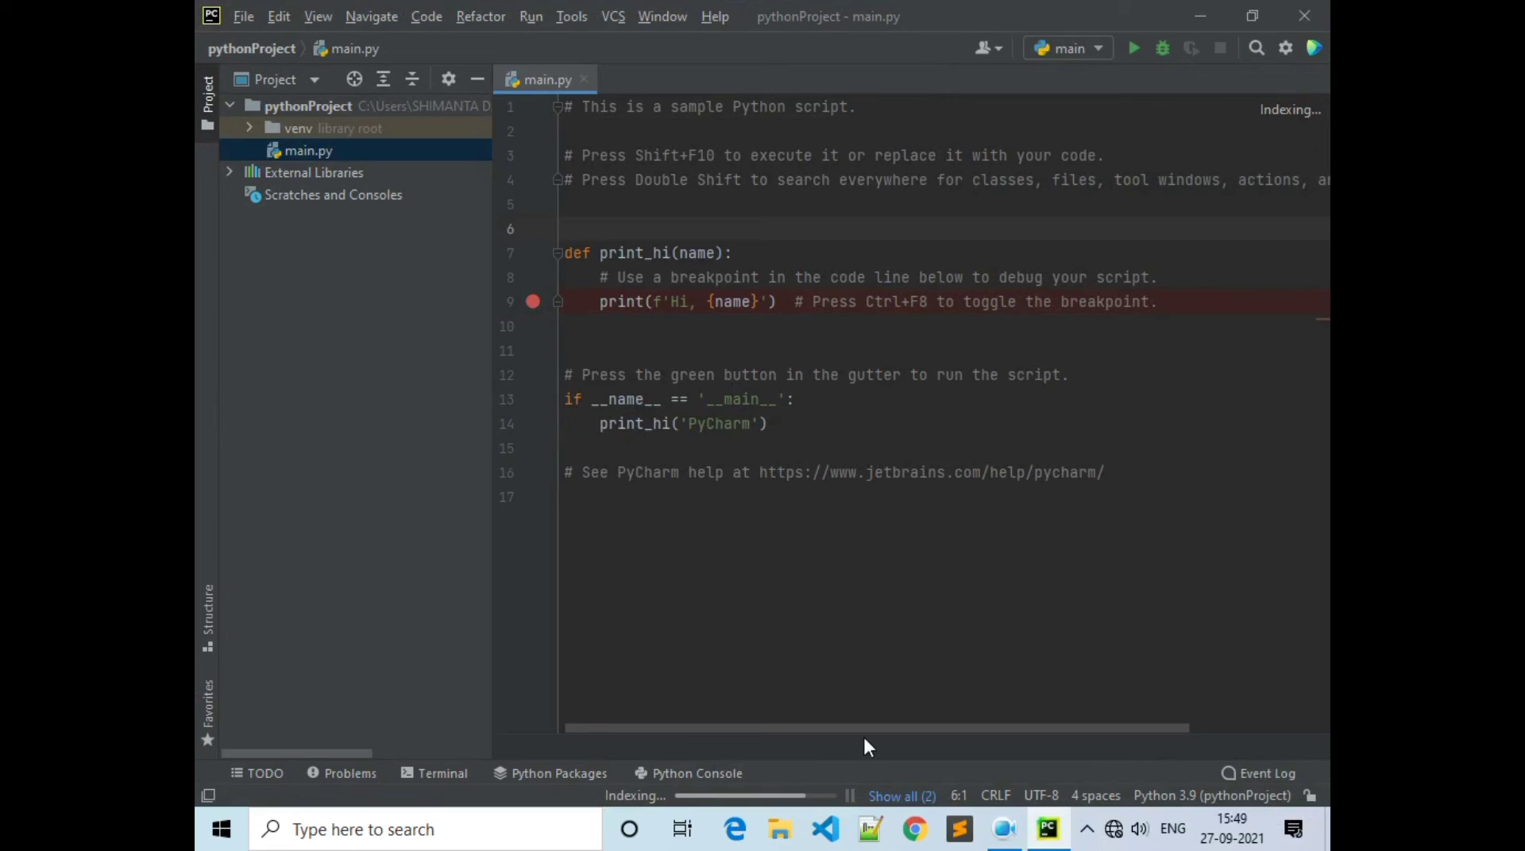
click(1292, 110)
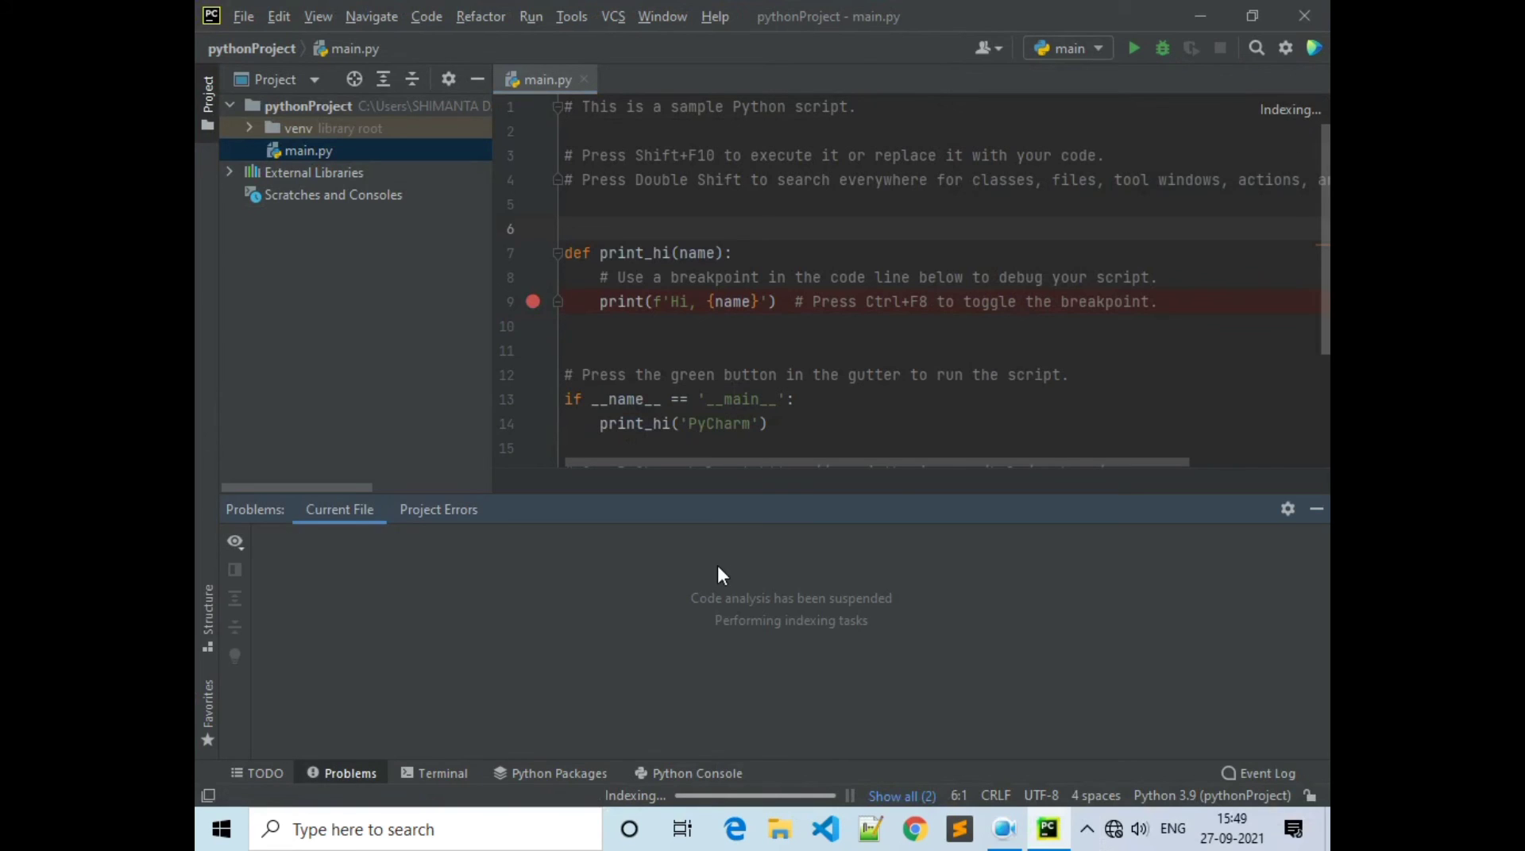
click(1316, 509)
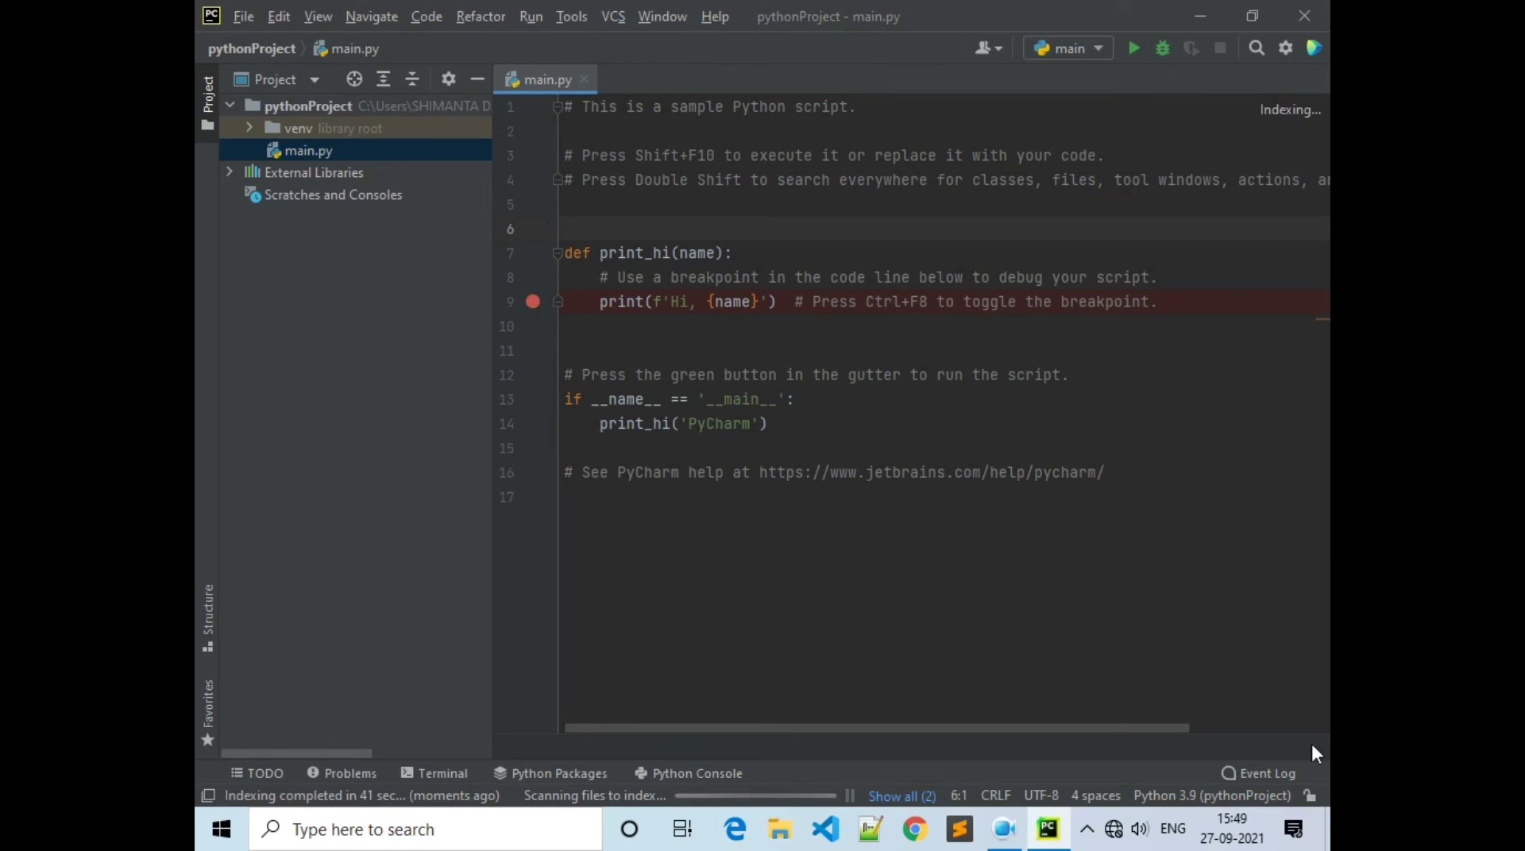
right_click(1087, 830)
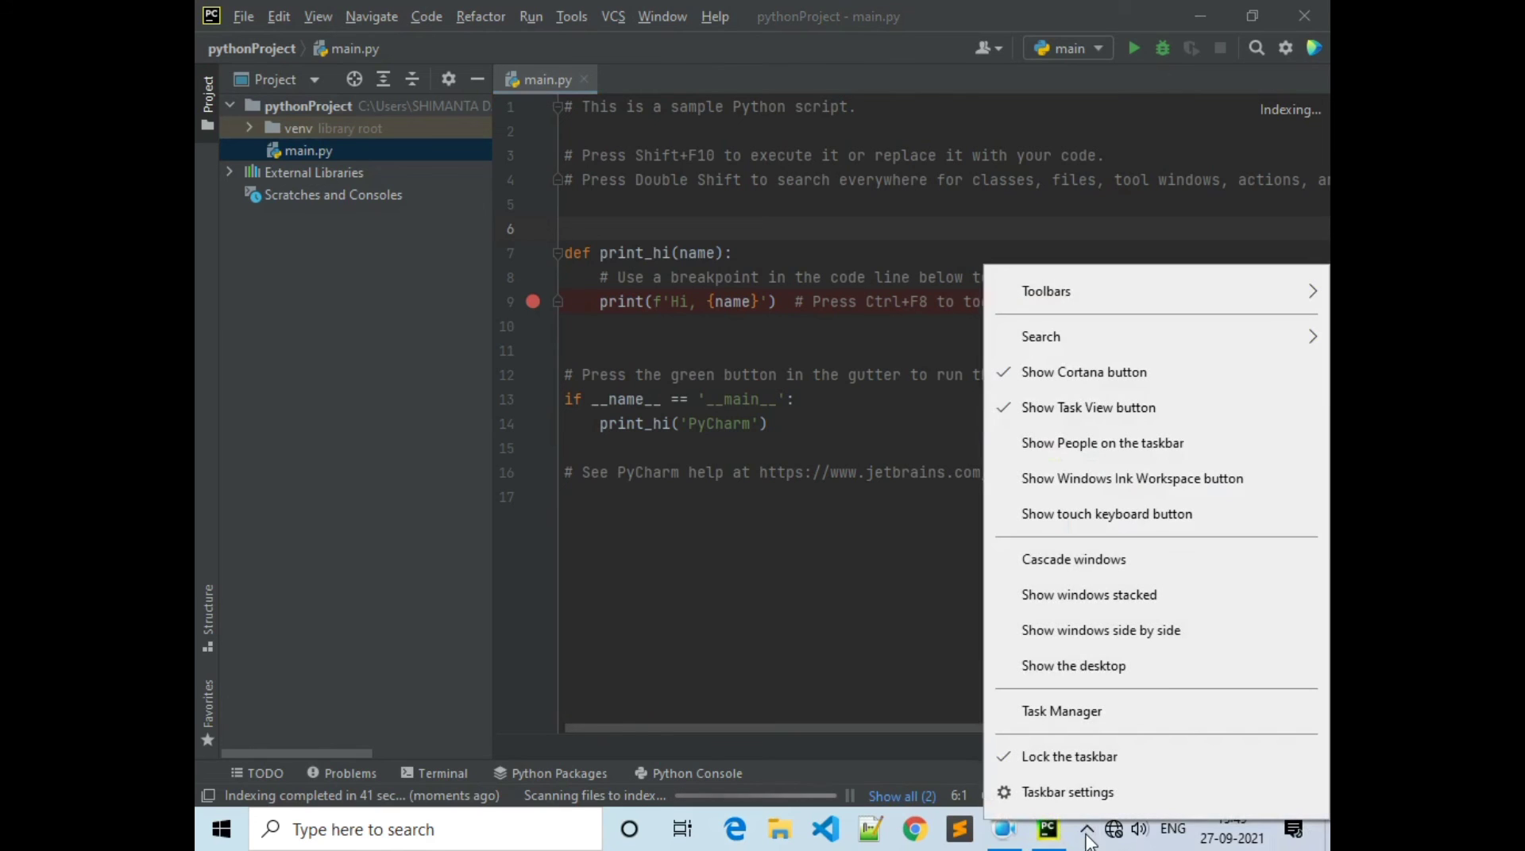
click(1087, 830)
right_click(1072, 791)
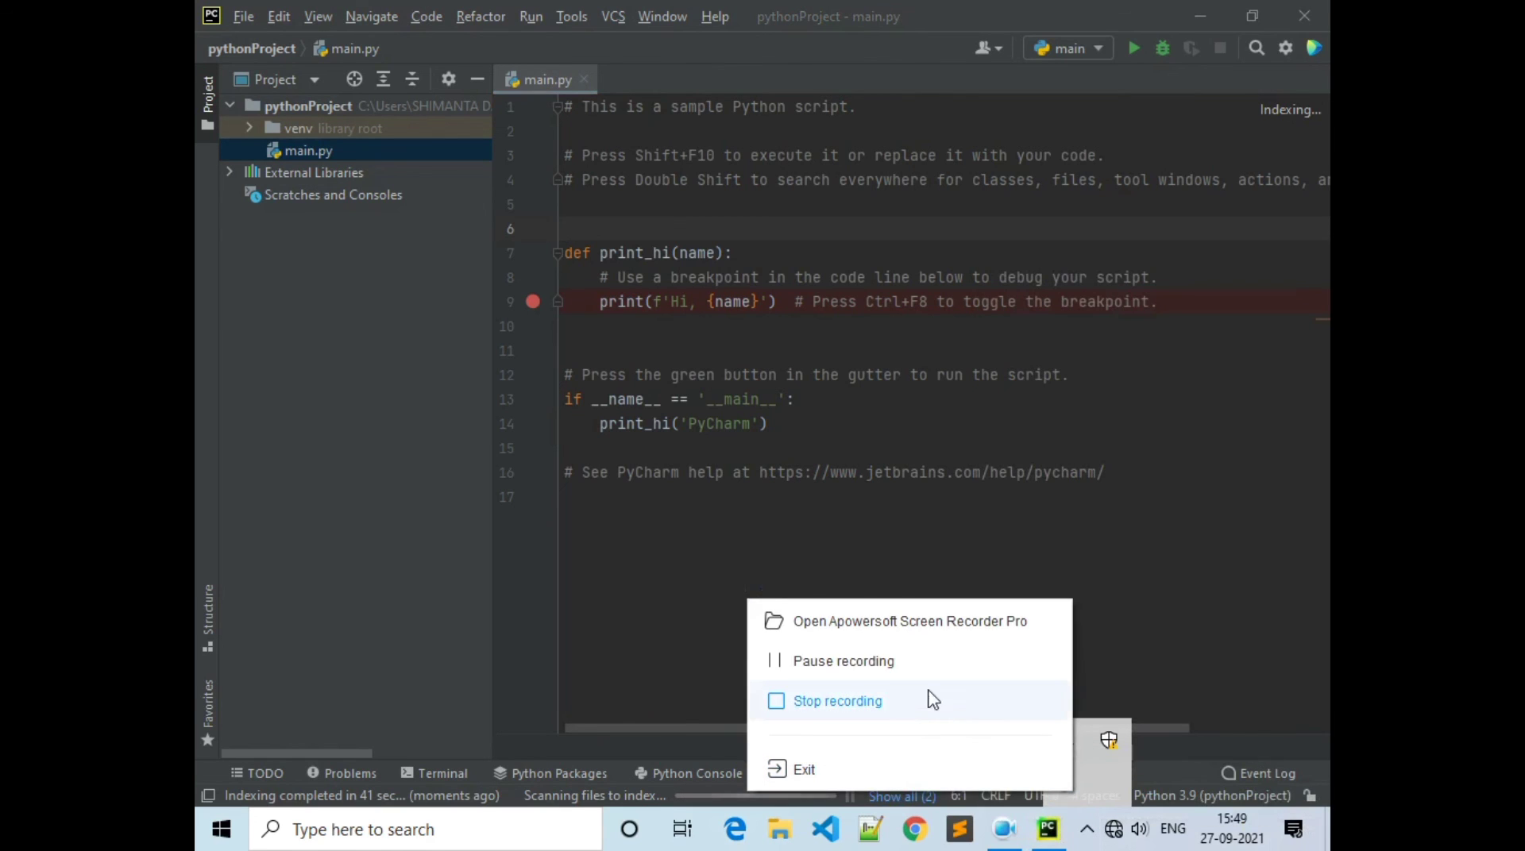
click(920, 677)
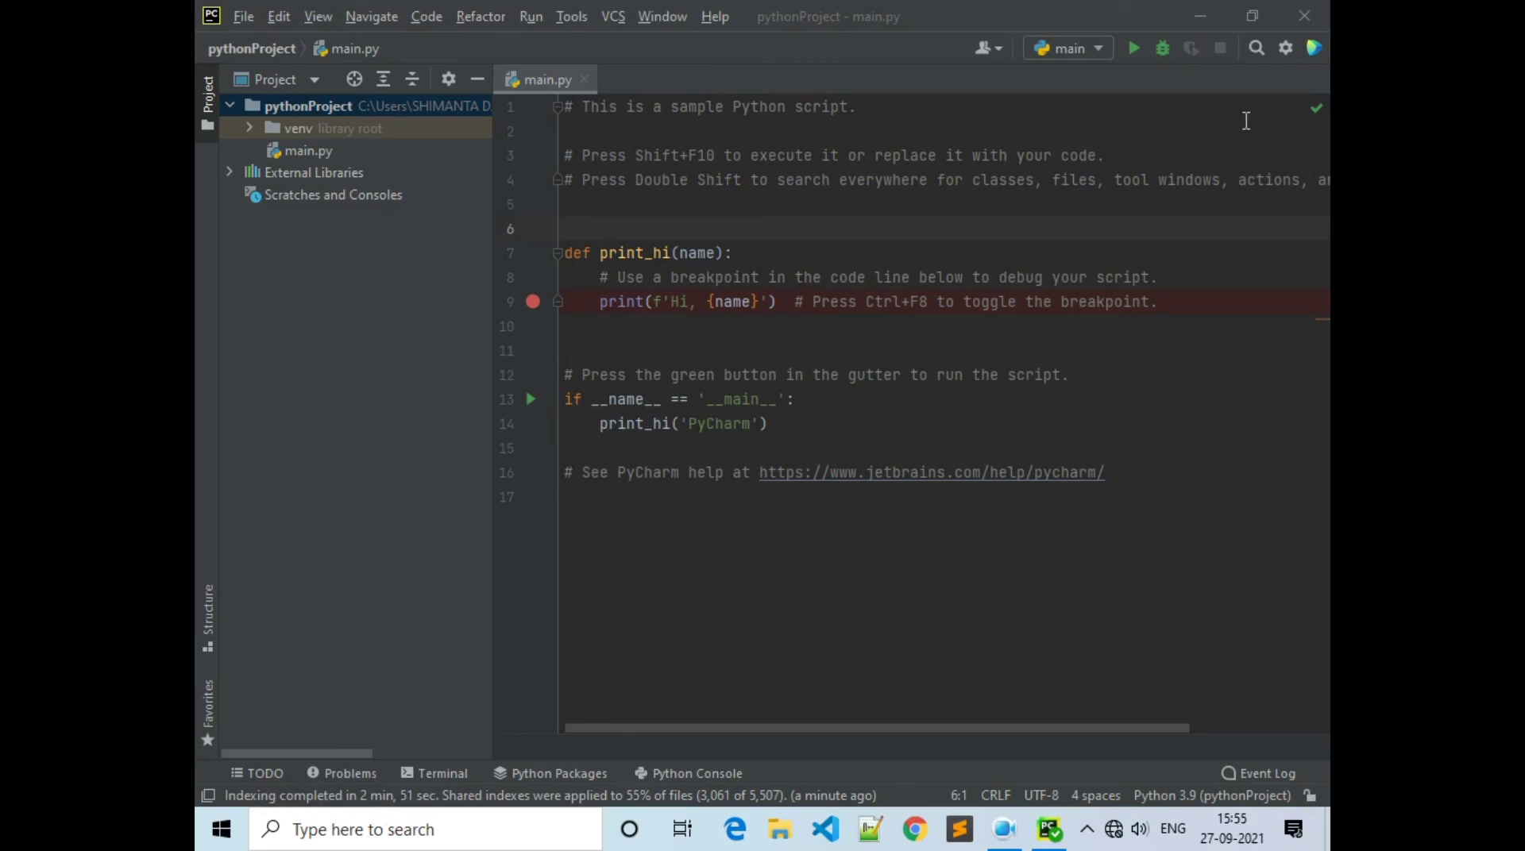
Check the inspection status of main.py and select all of its sample code
mouse_move(1314, 115)
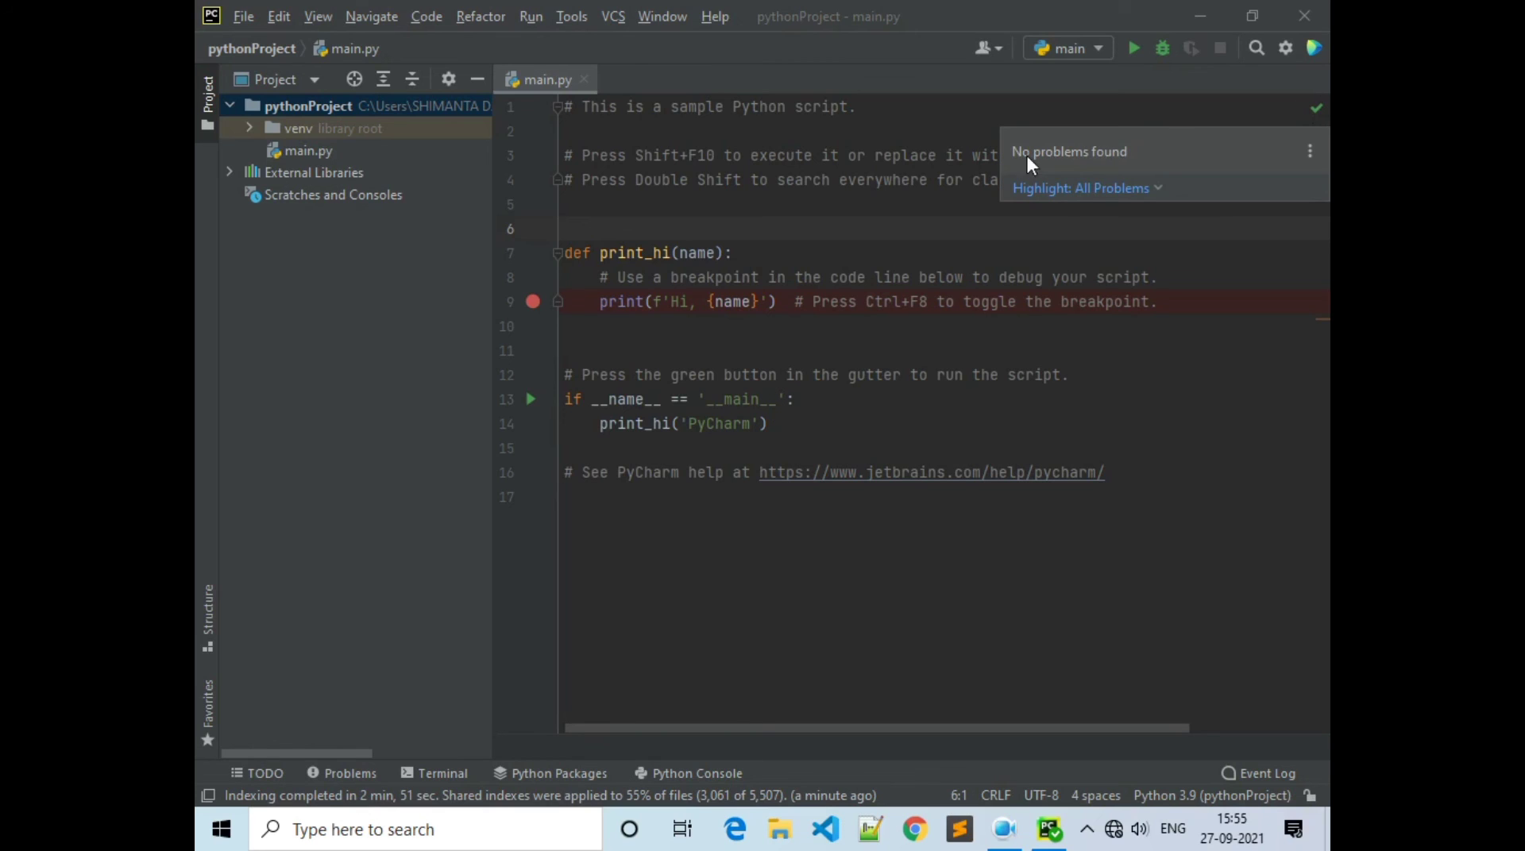
click(676, 200)
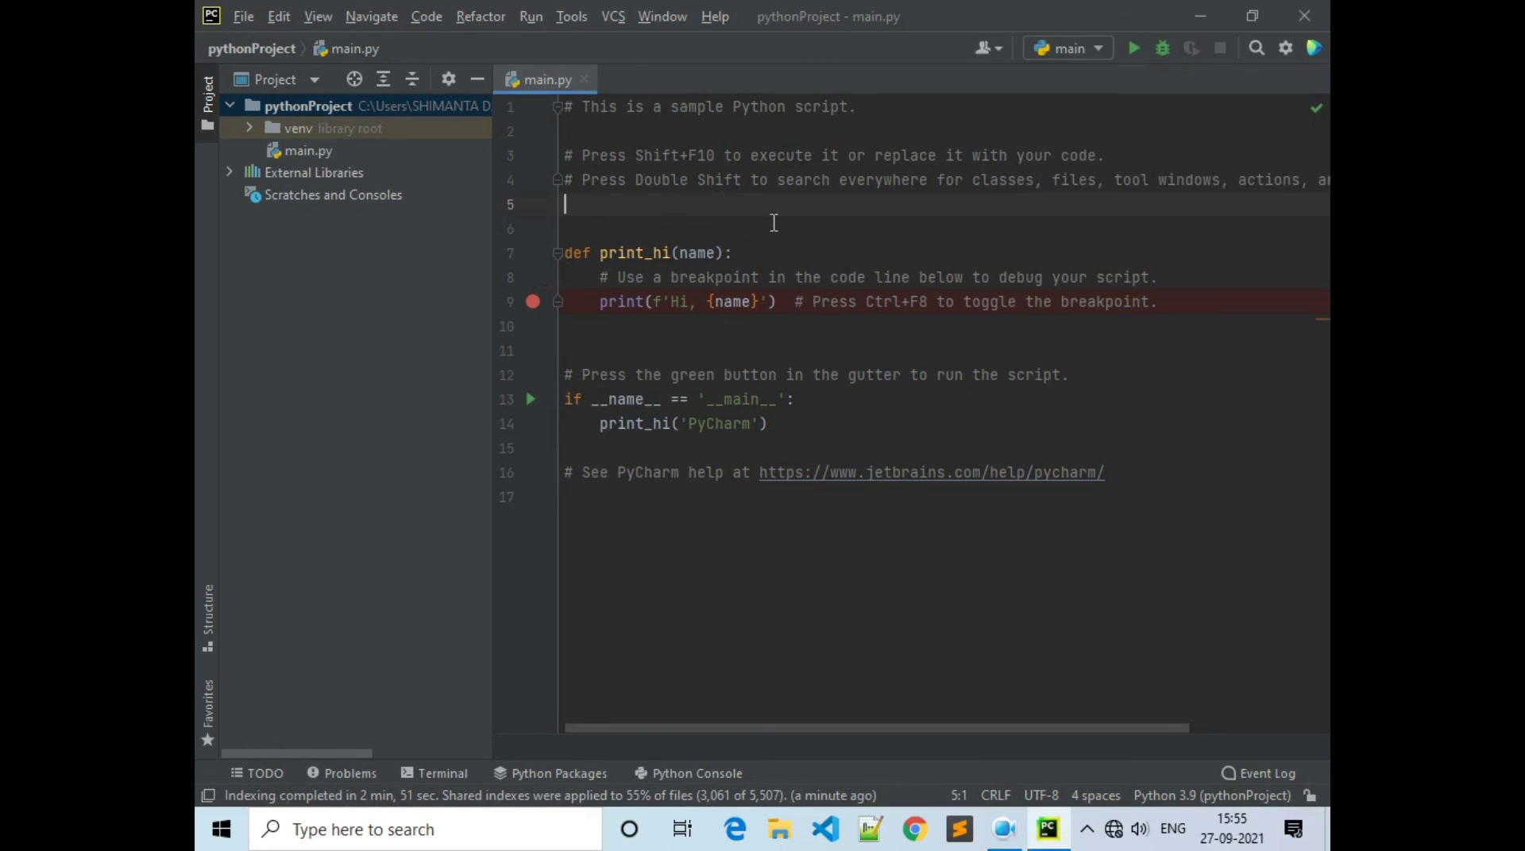
key(ctrl+a)
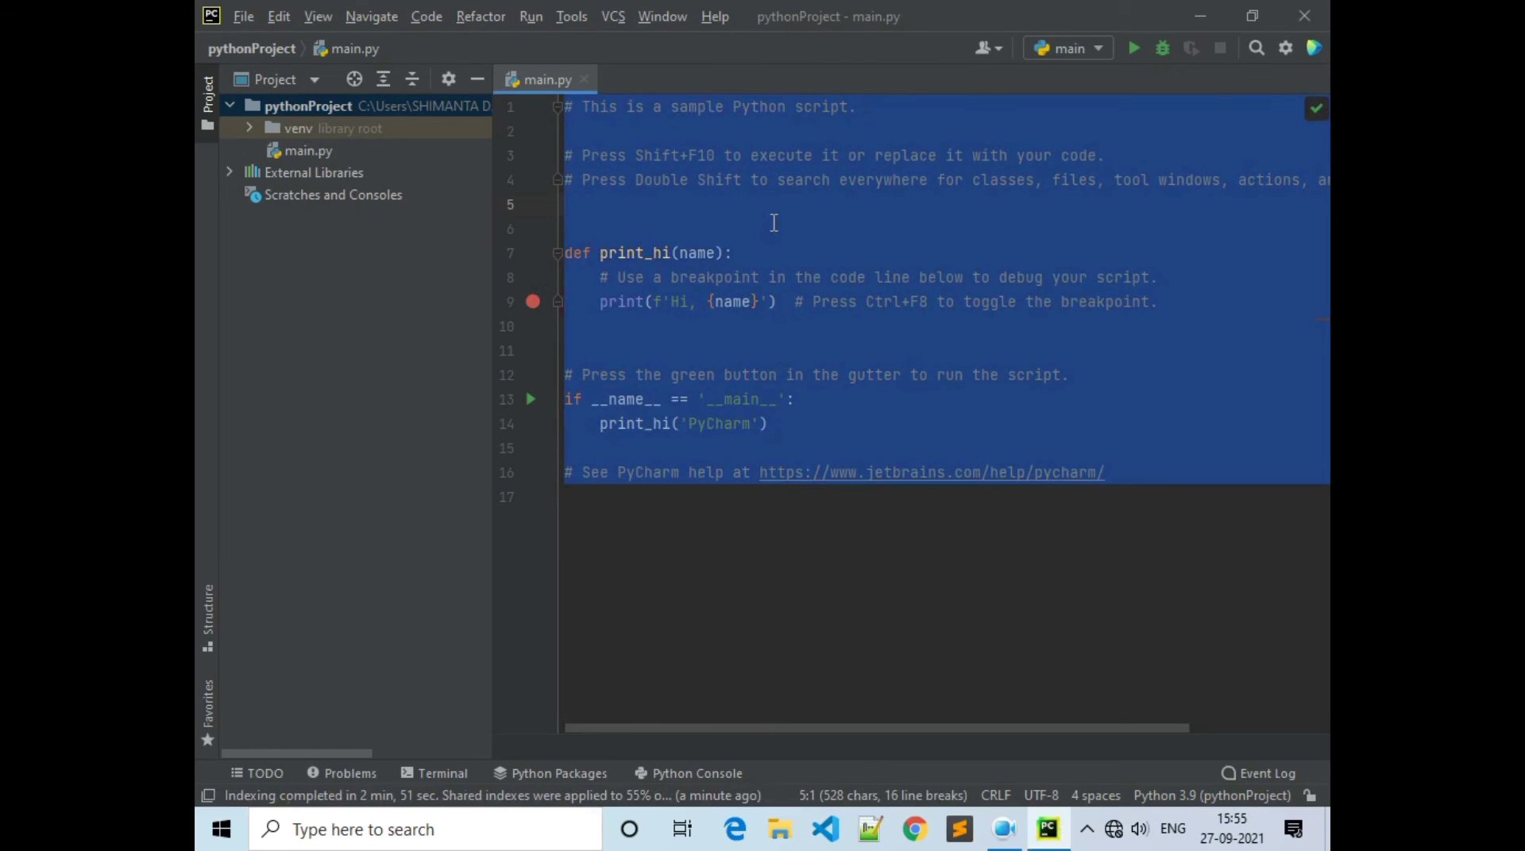